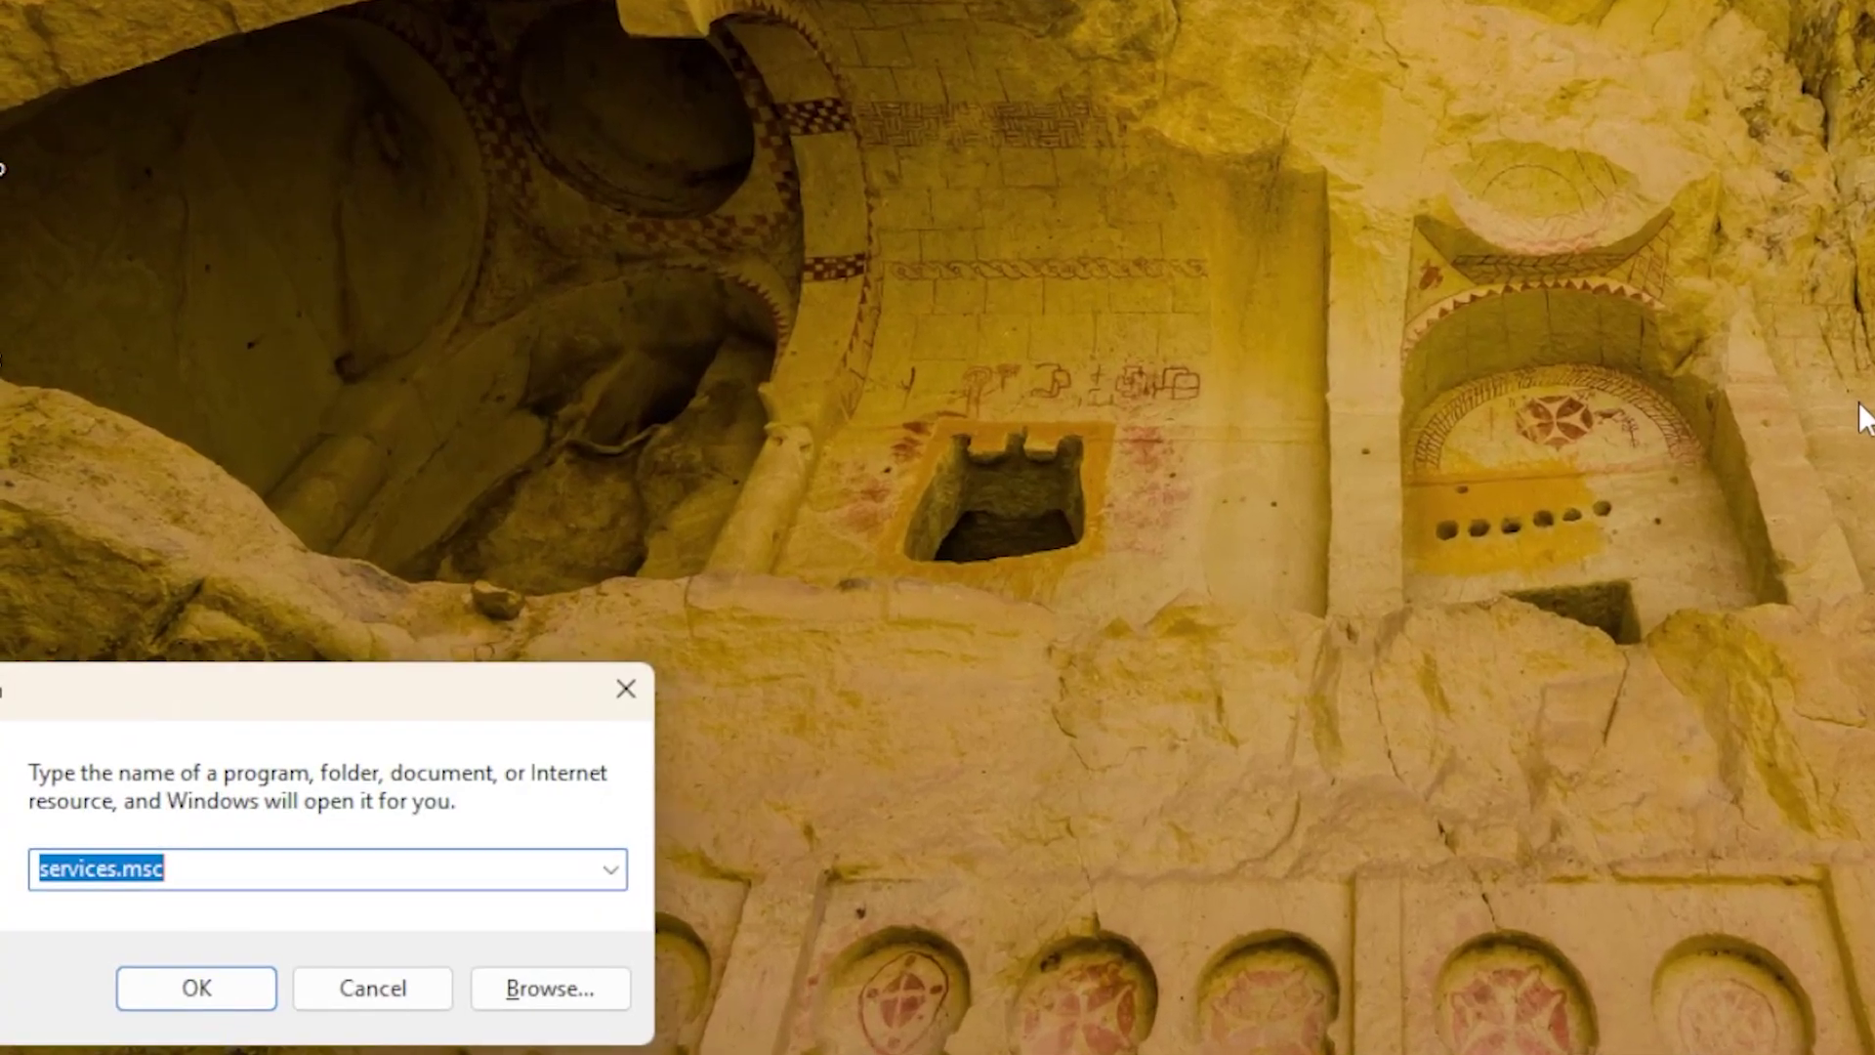
Launch netplwiz from Run to open the User Accounts list of local users.
{"action": "type", "text": "net"}
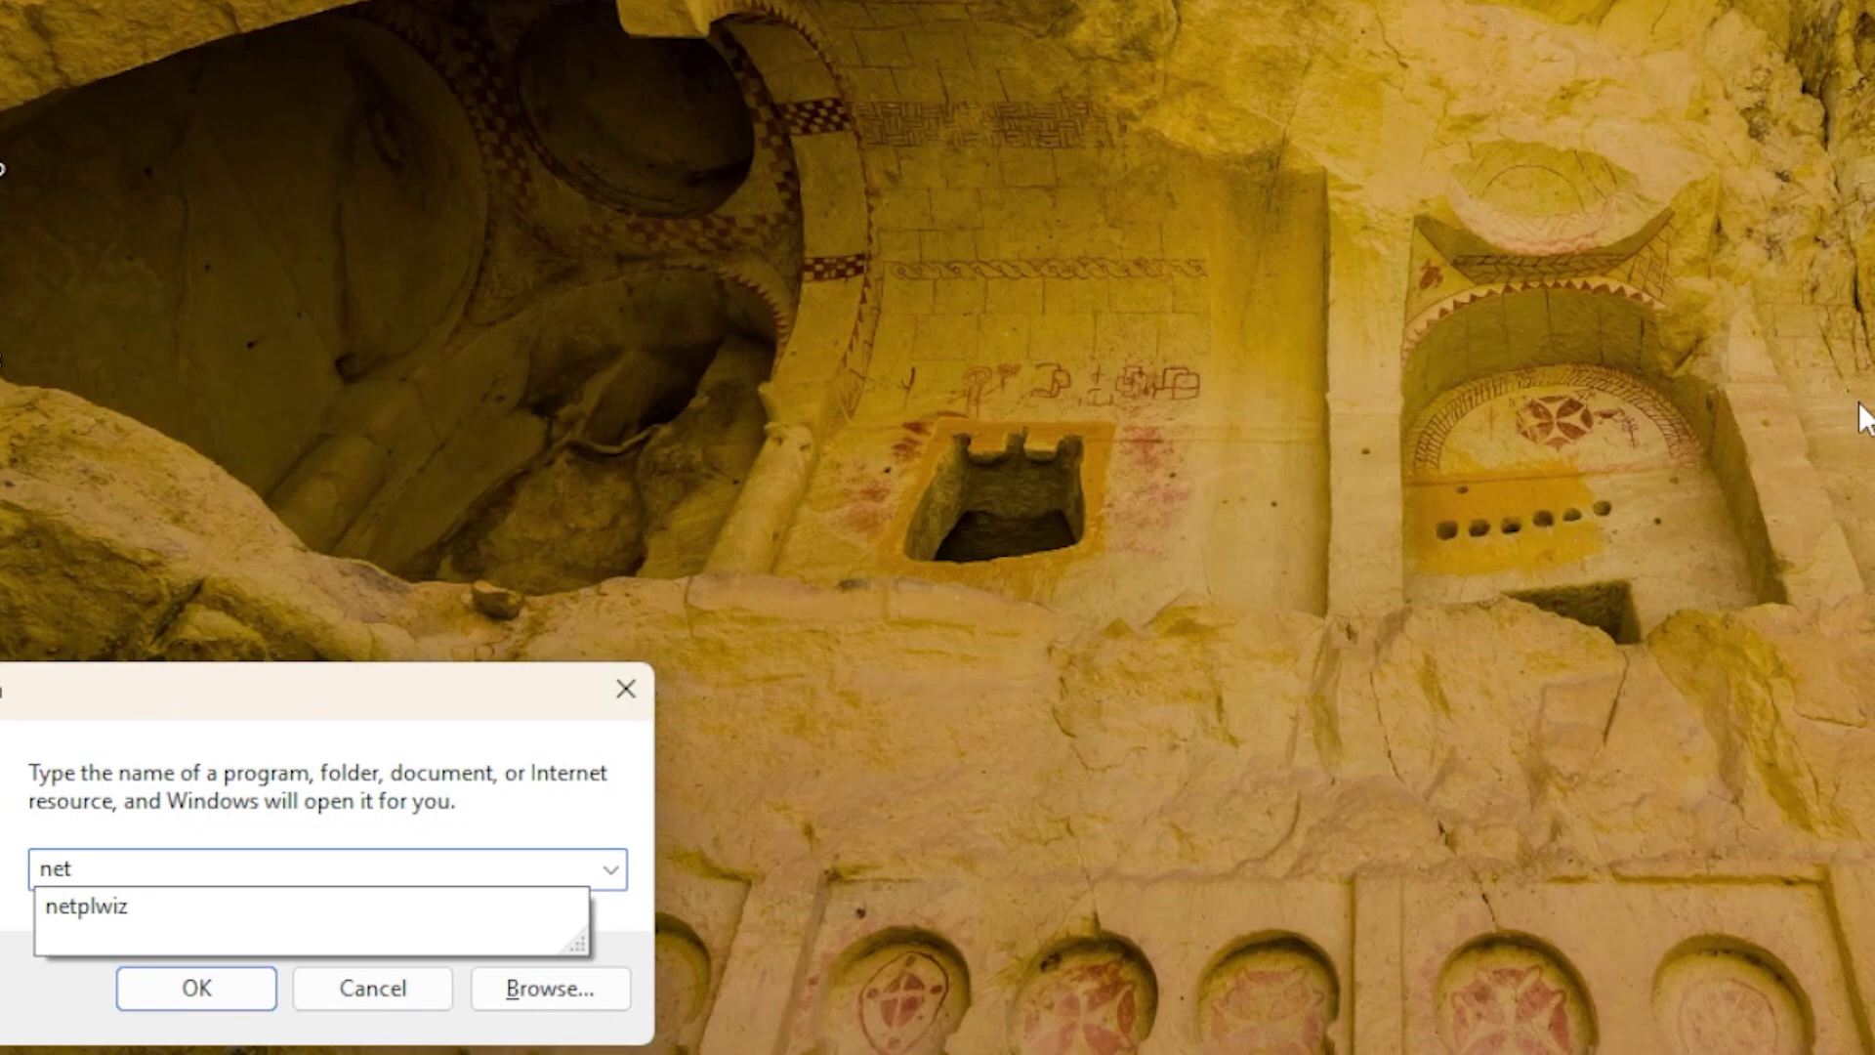
{"action": "key", "text": "Down"}
{"action": "key", "text": "Return"}
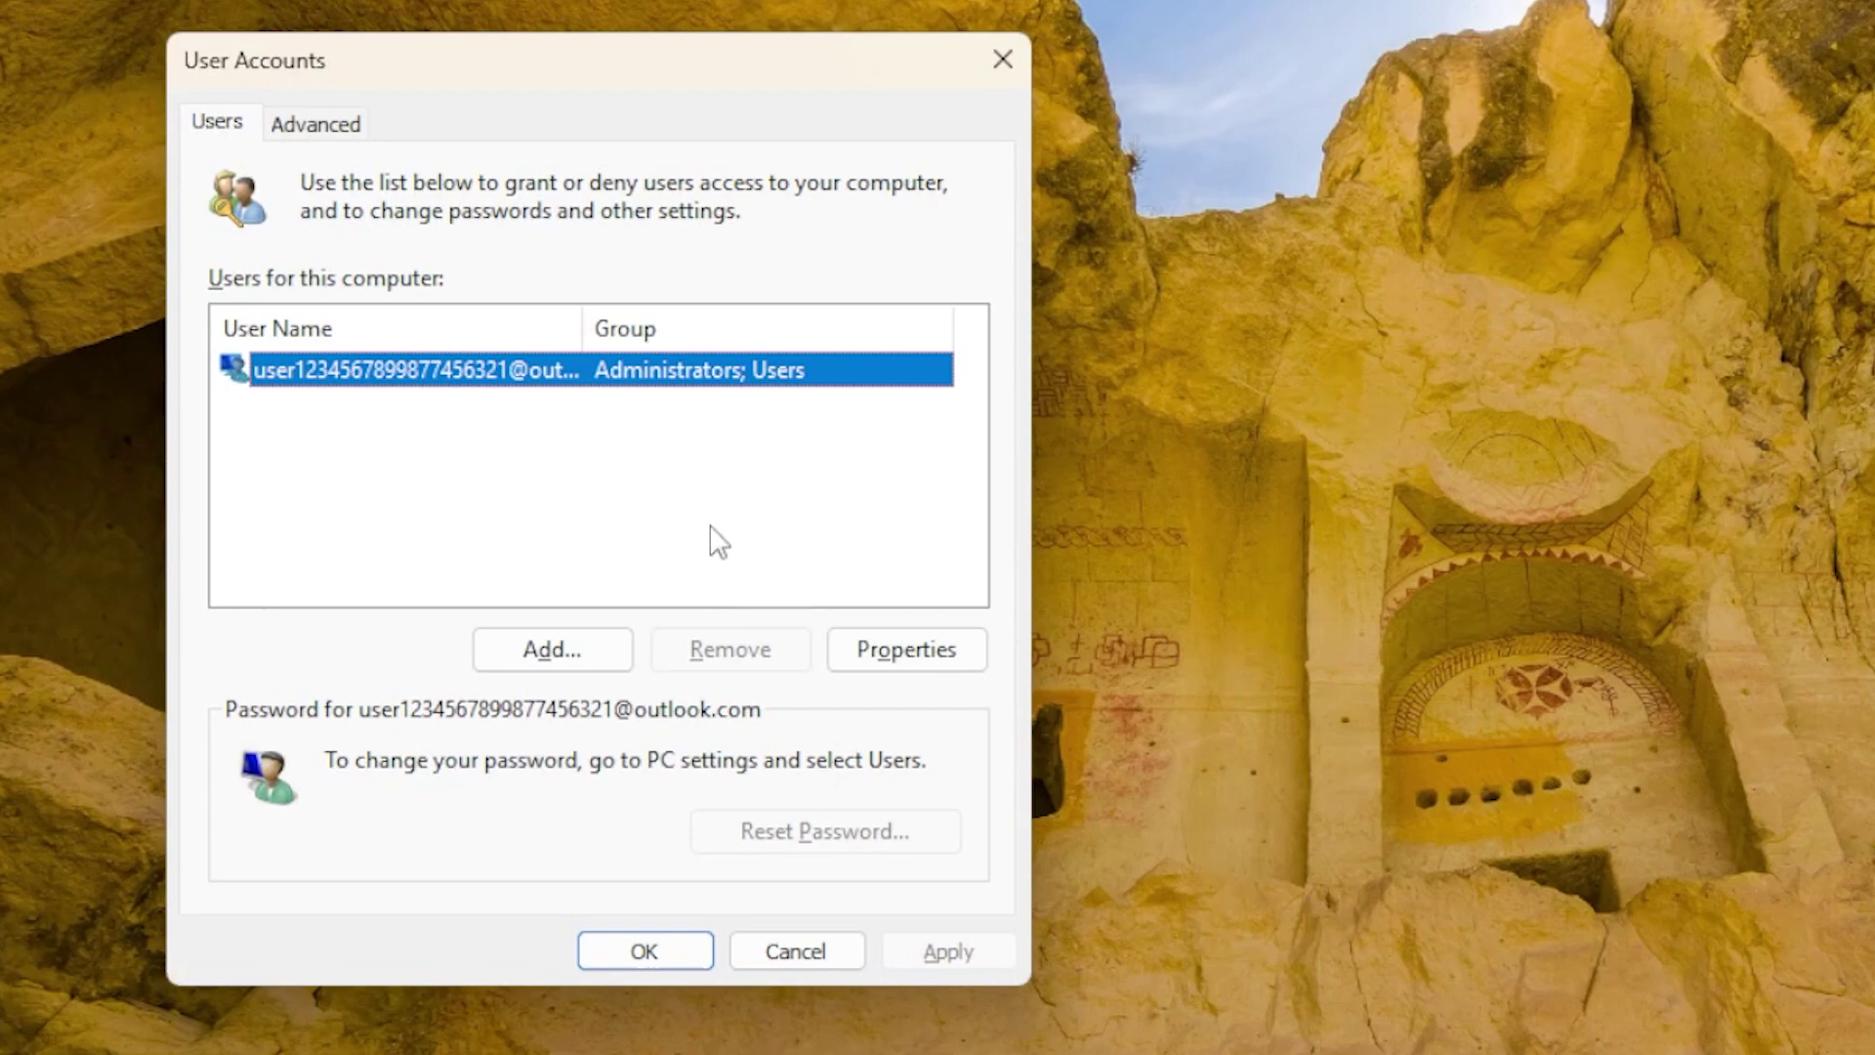
{"action": "left_click", "coordinate": [606, 659]}
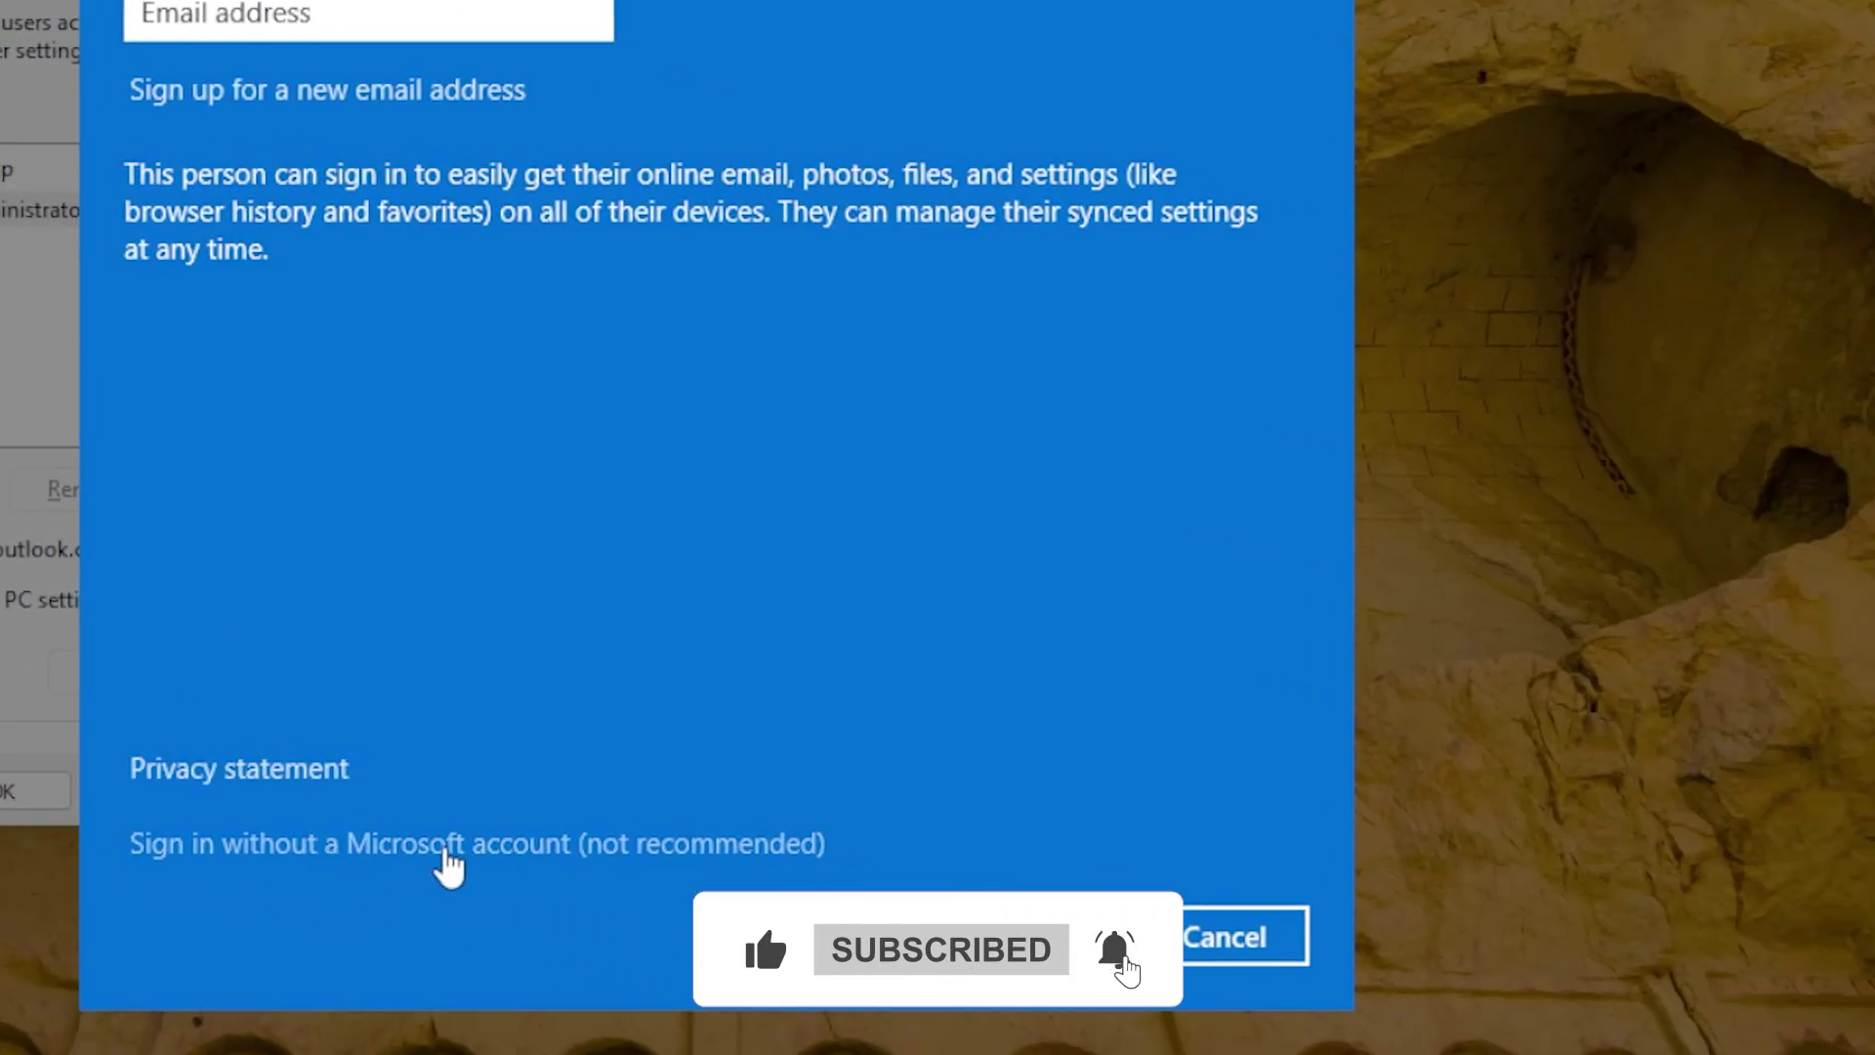
{"action": "left_click", "coordinate": [459, 855]}
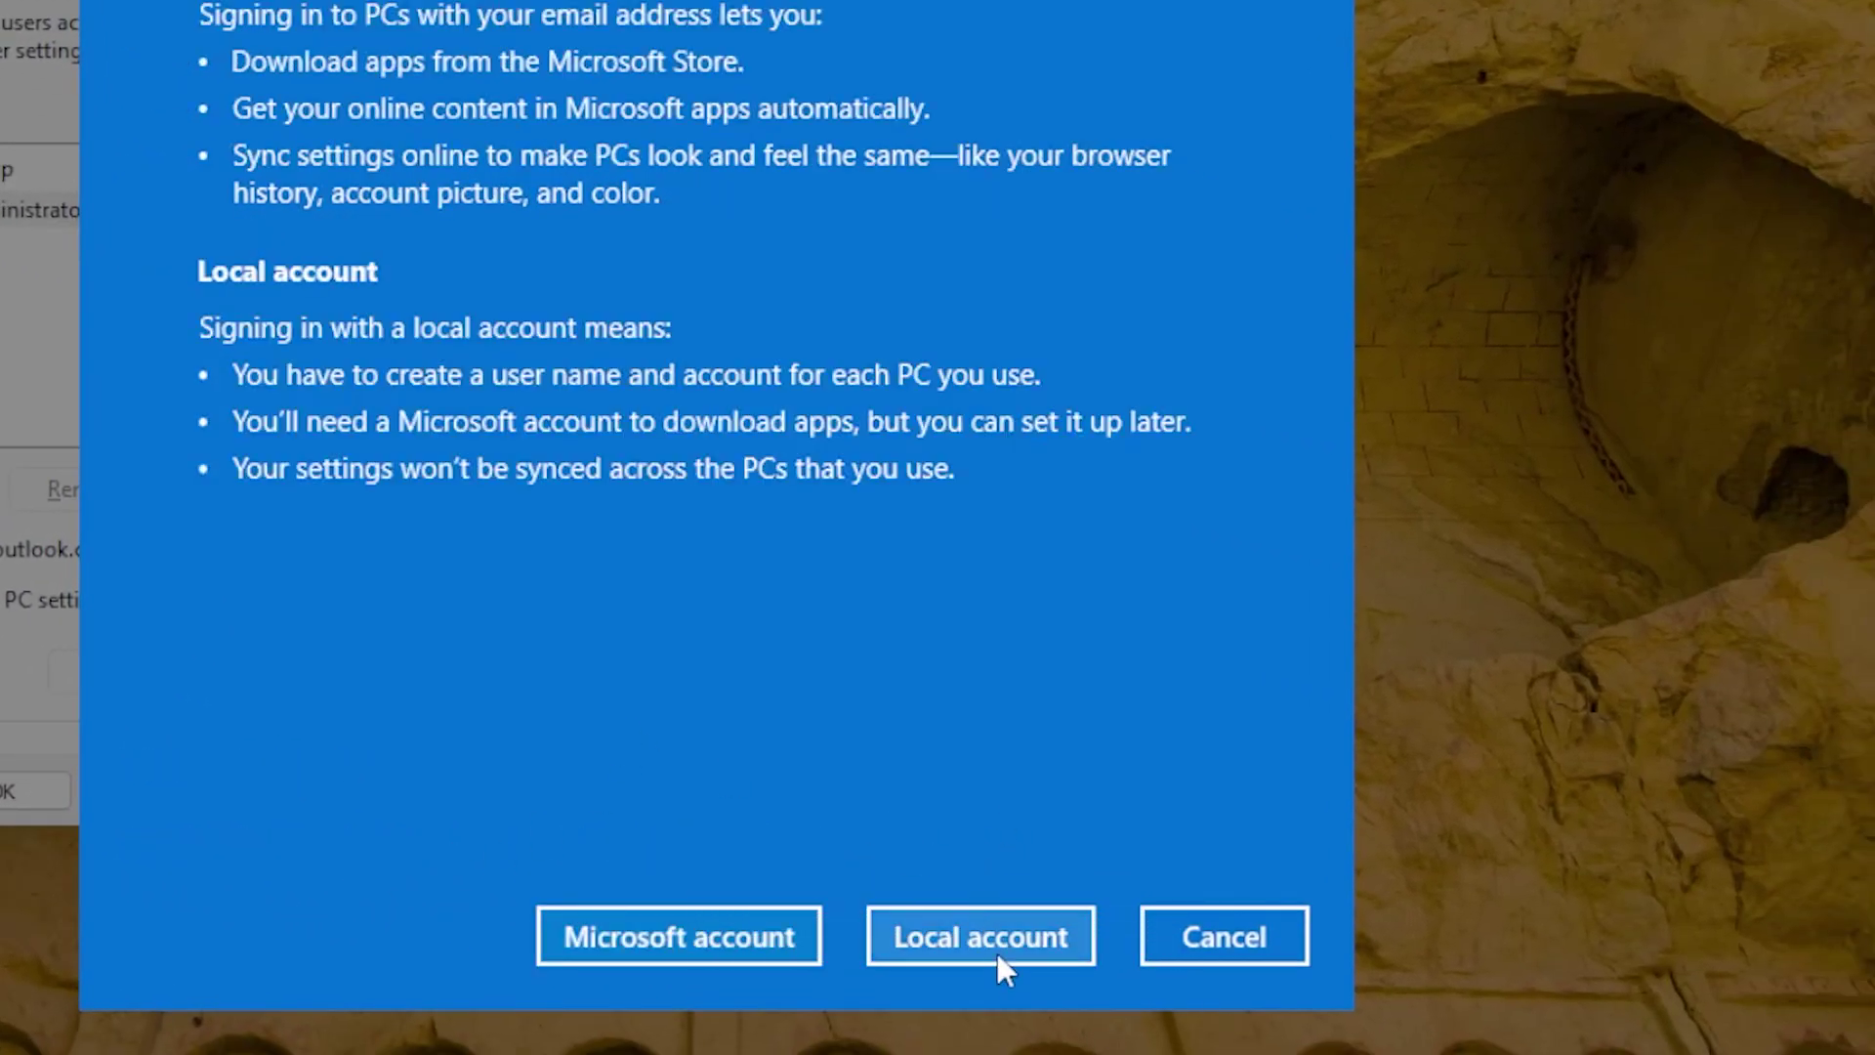
{"action": "left_click", "coordinate": [998, 946]}
{"action": "type", "text": "k"}
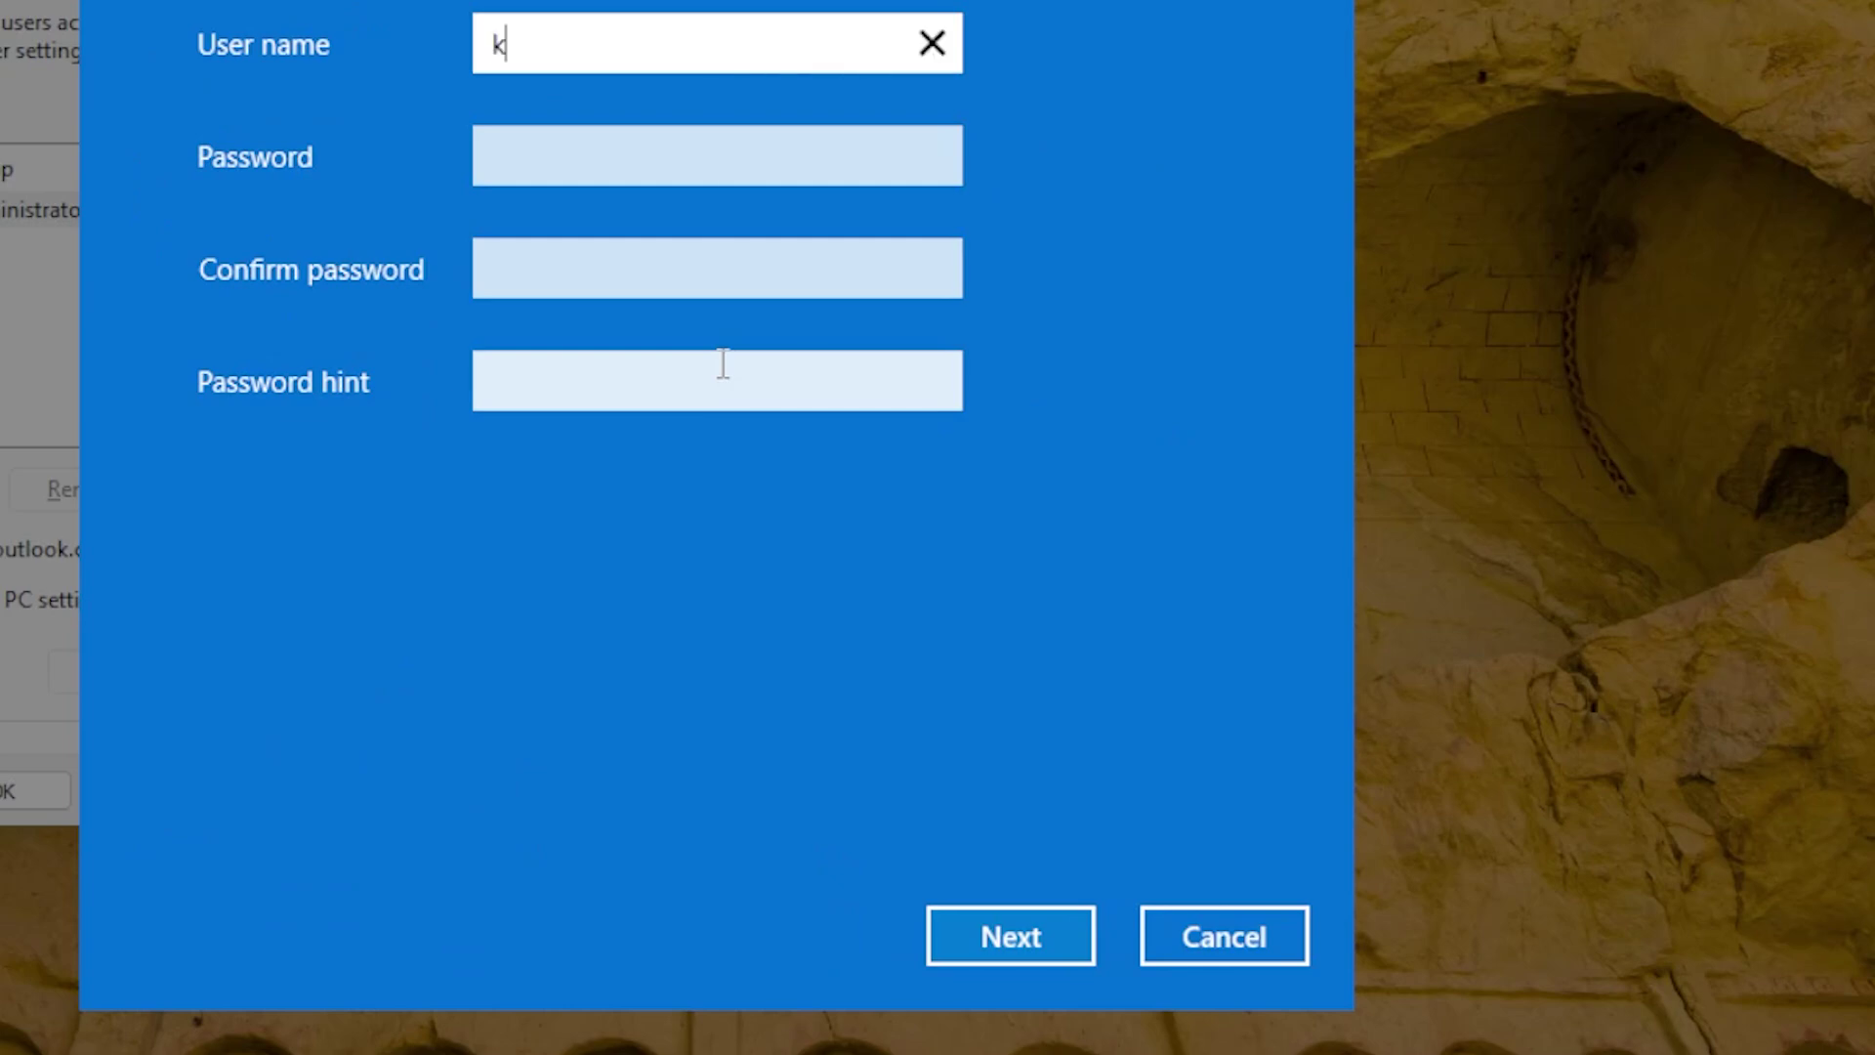
{"action": "type", "text": "ooooo"}
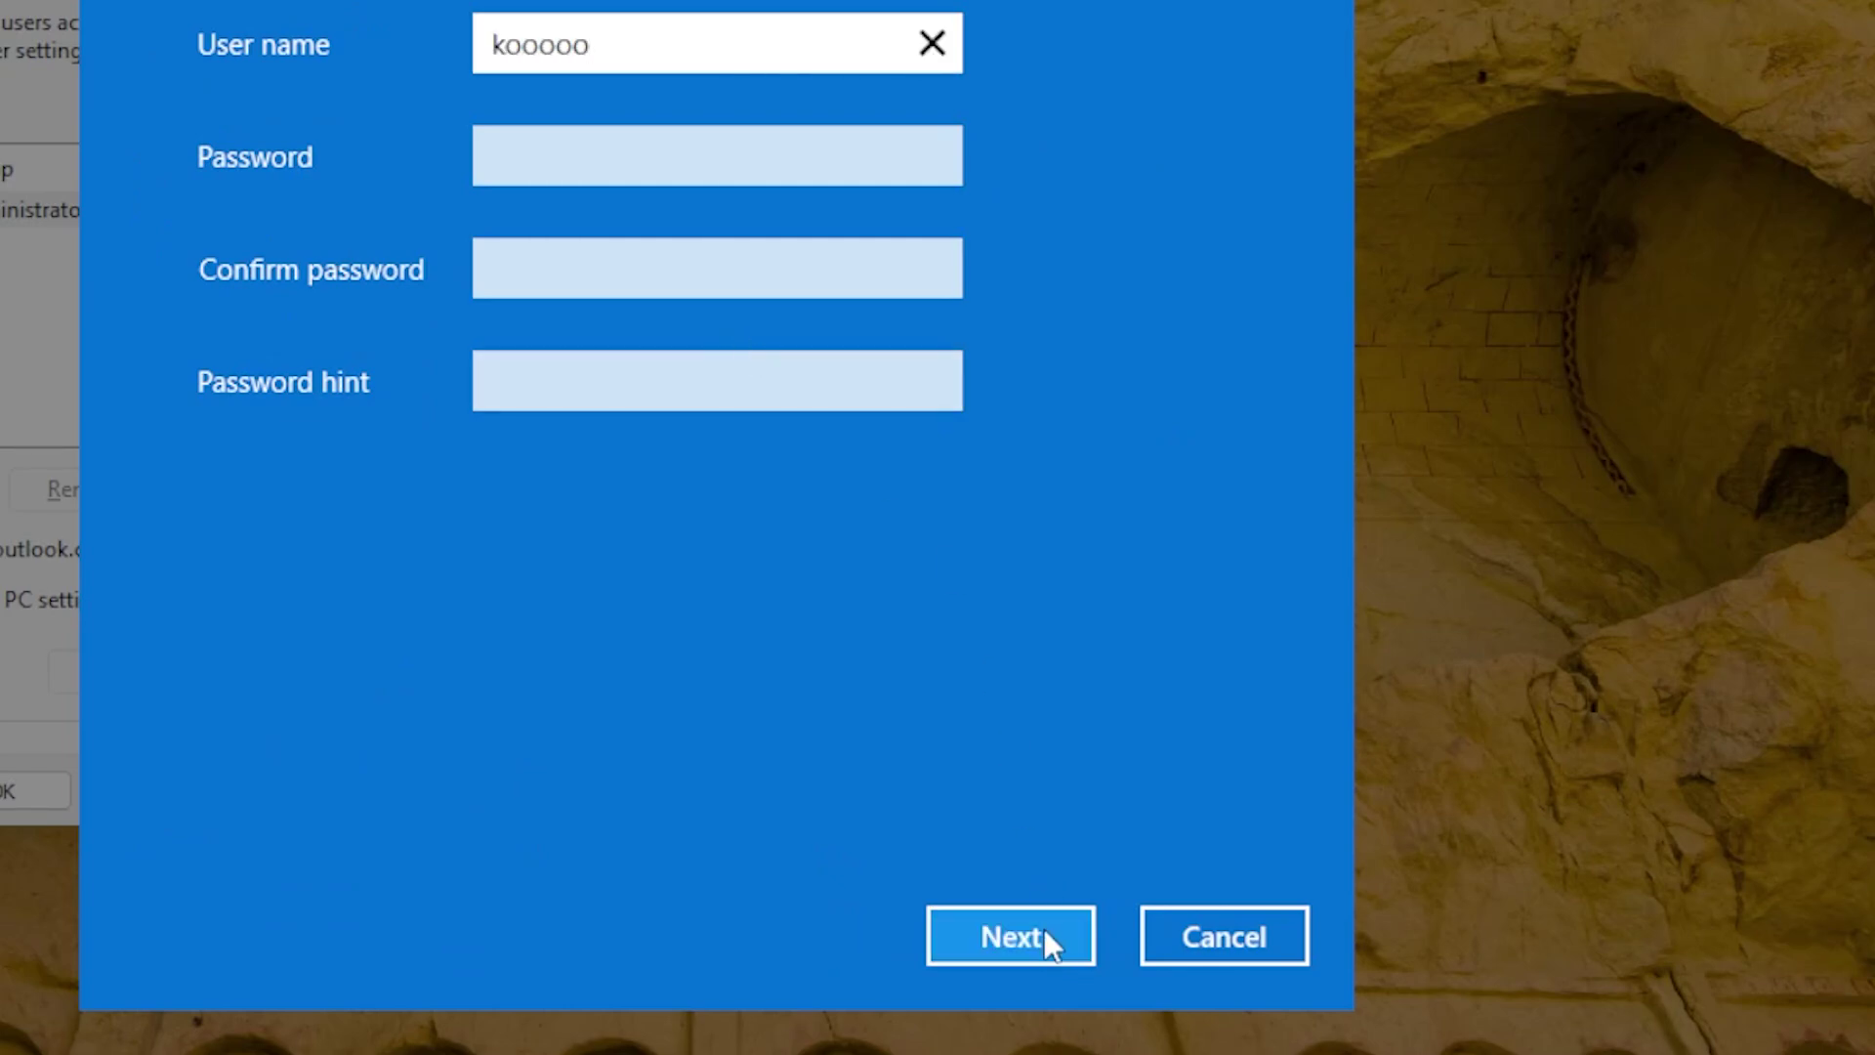
{"action": "left_click", "coordinate": [1047, 940]}
{"action": "left_click", "coordinate": [1180, 937]}
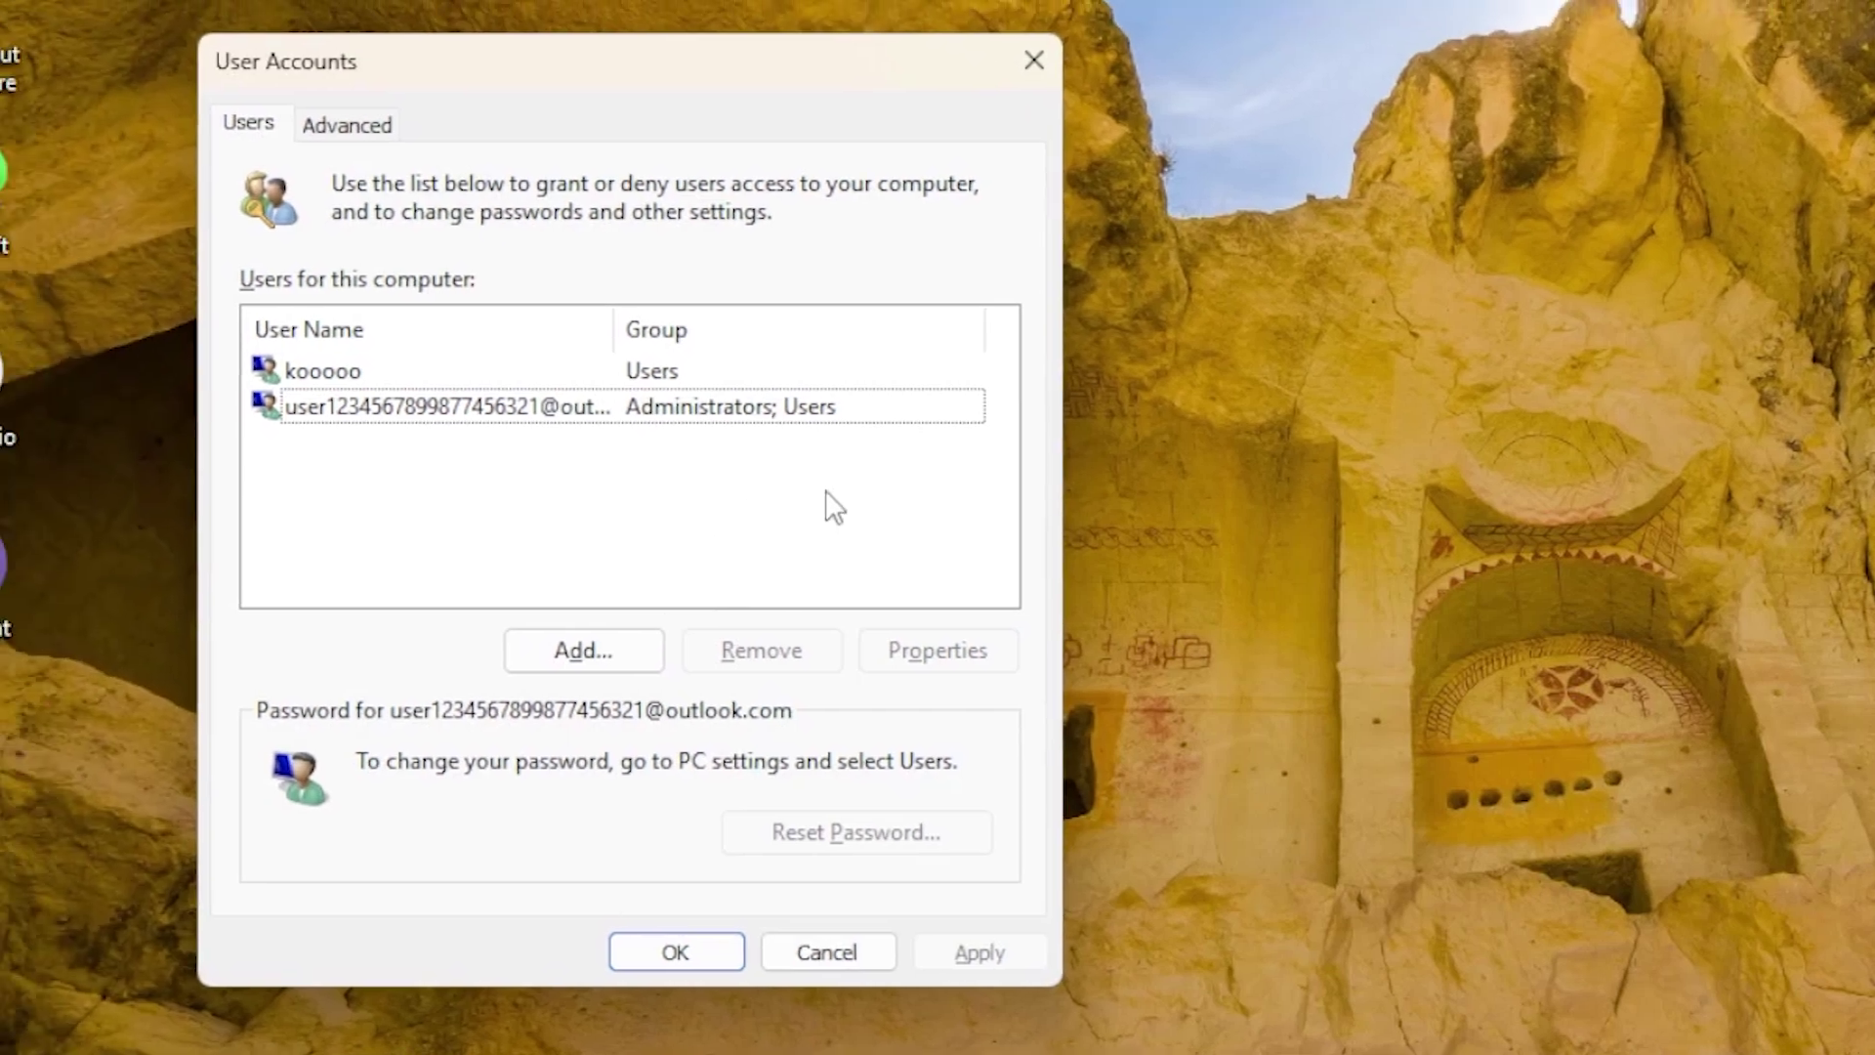
{"action": "left_click", "coordinate": [379, 374]}
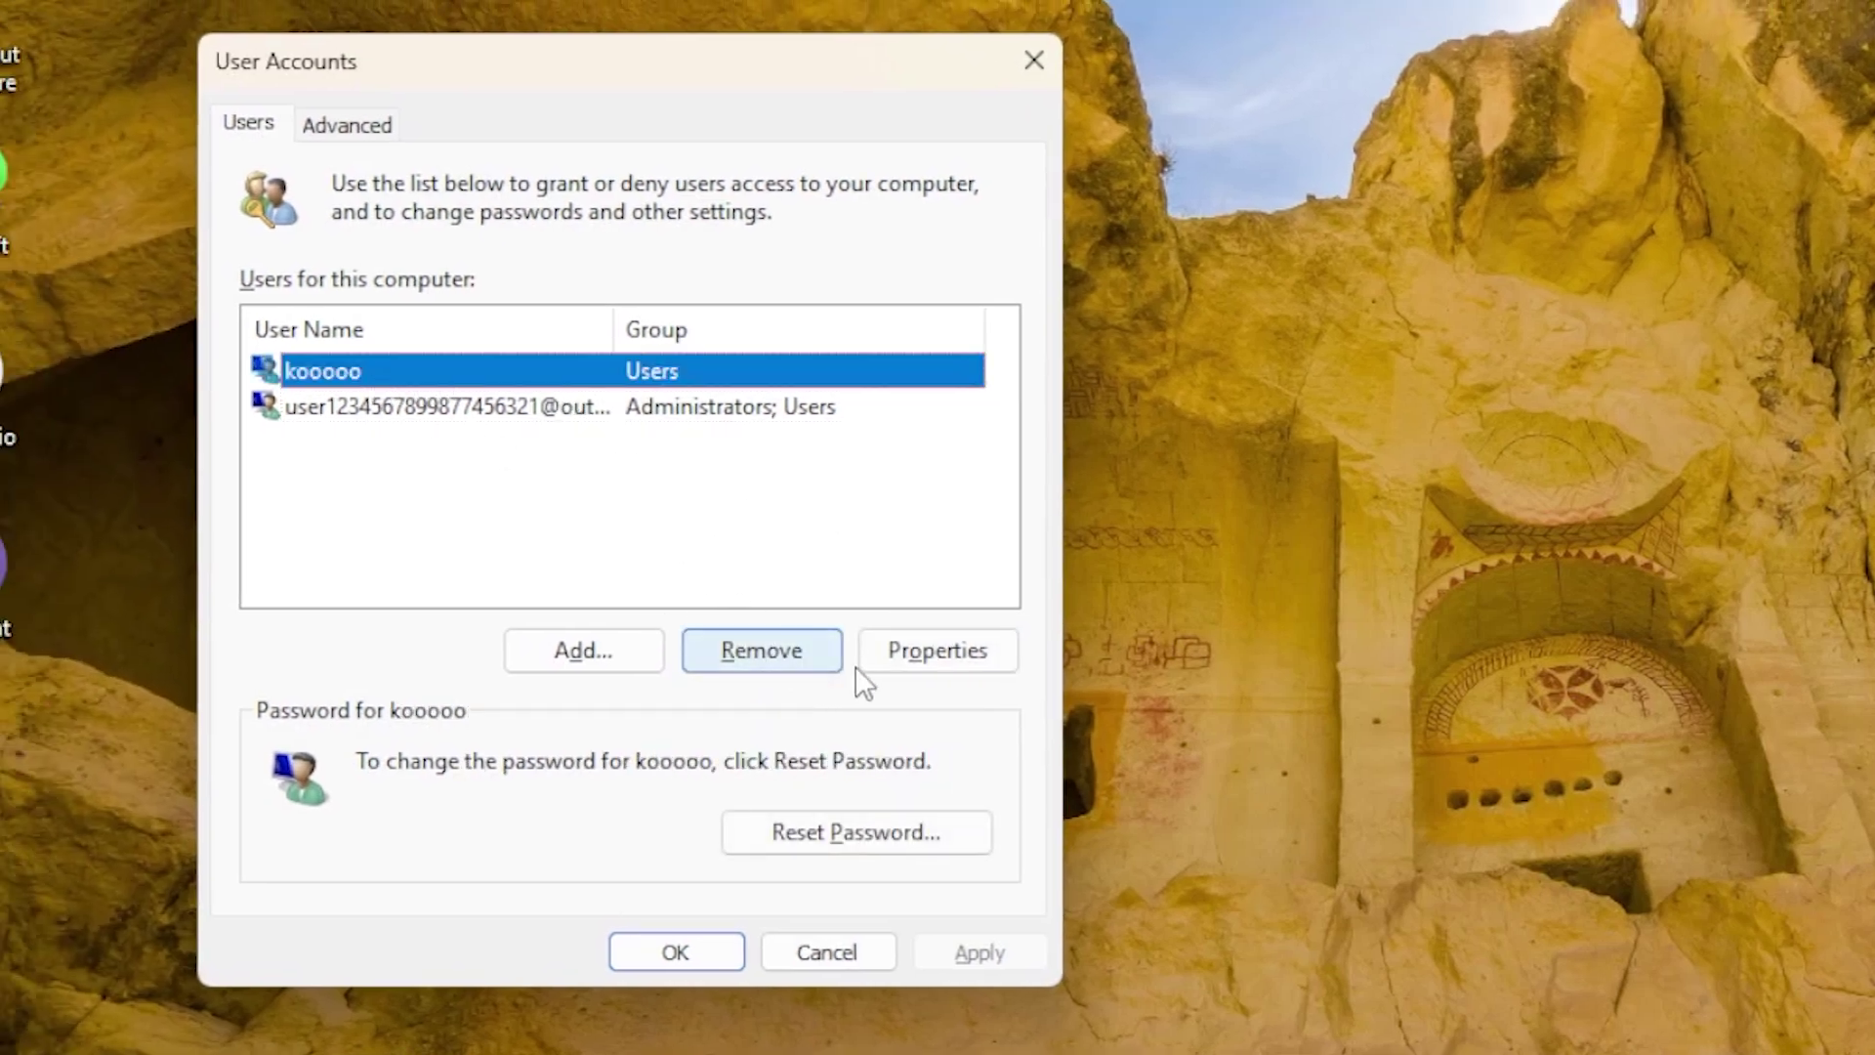
{"action": "left_click", "coordinate": [797, 662]}
{"action": "left_click", "coordinate": [1519, 719]}
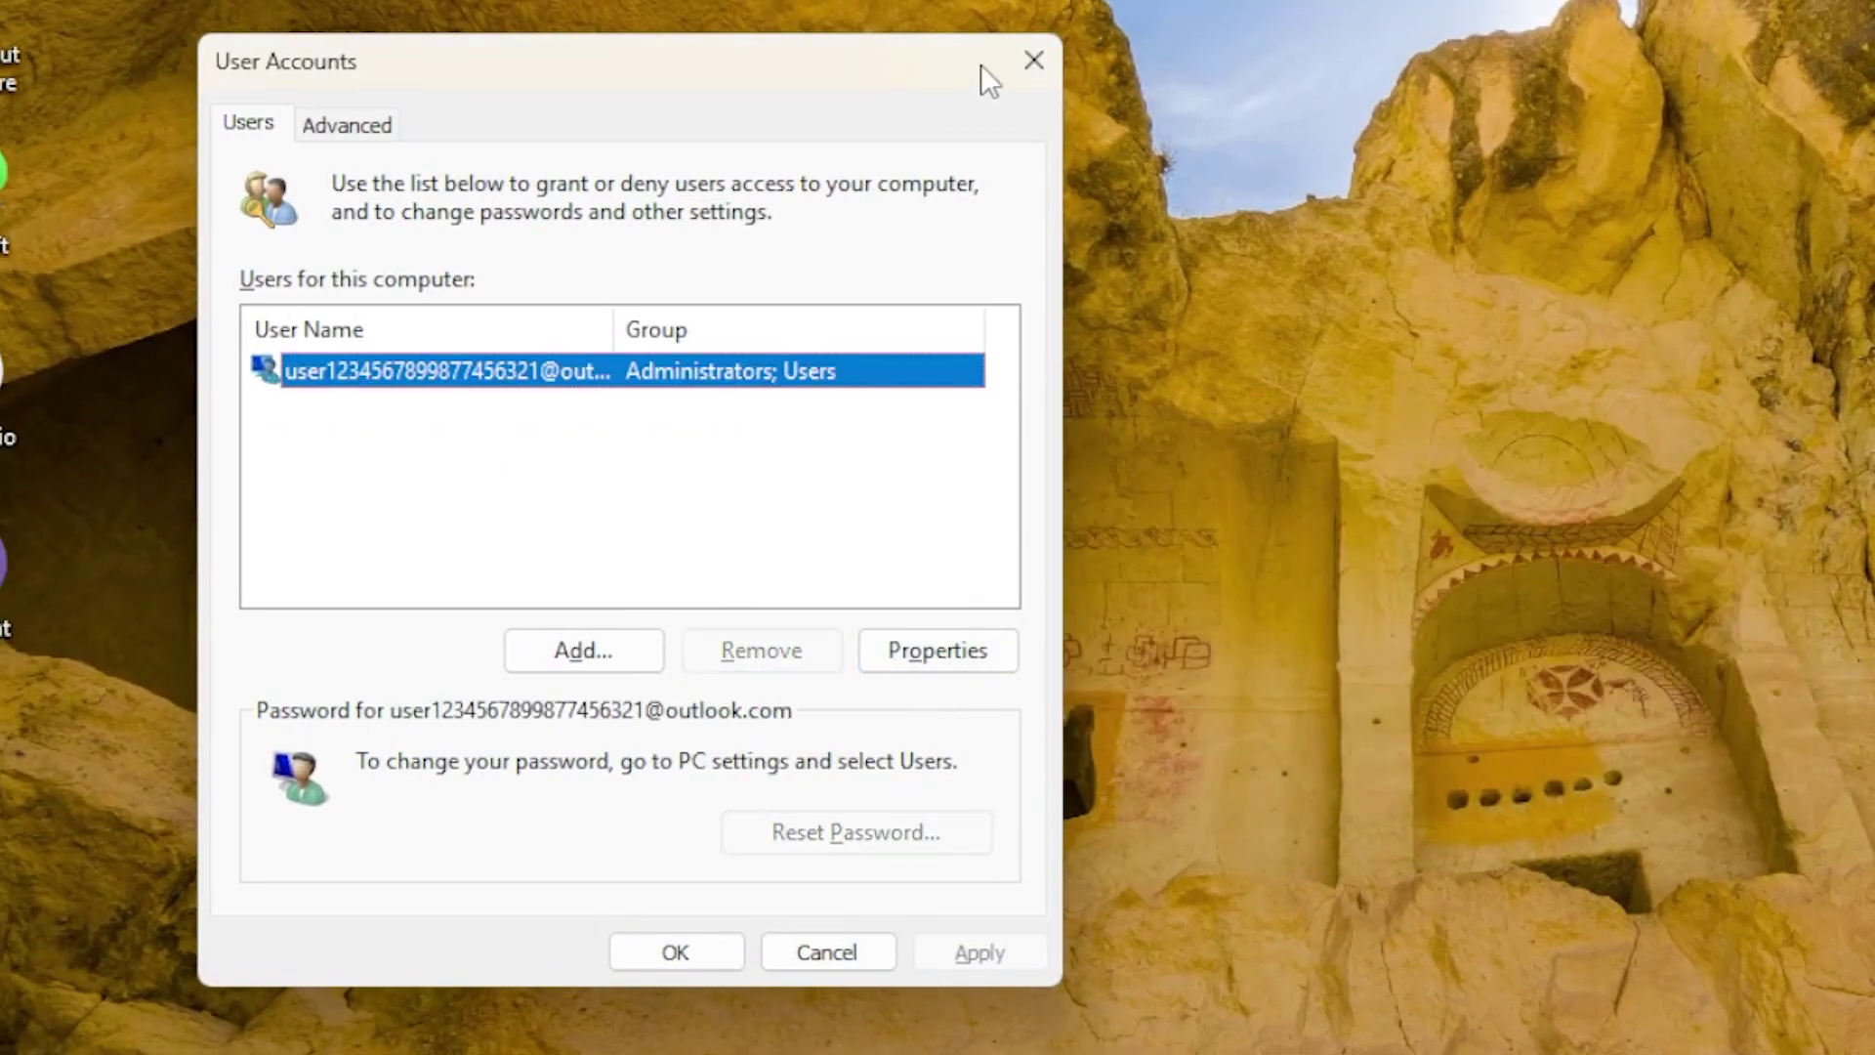
{"action": "left_click_drag", "start_coordinate": [907, 56], "coordinate": [1874, 141]}
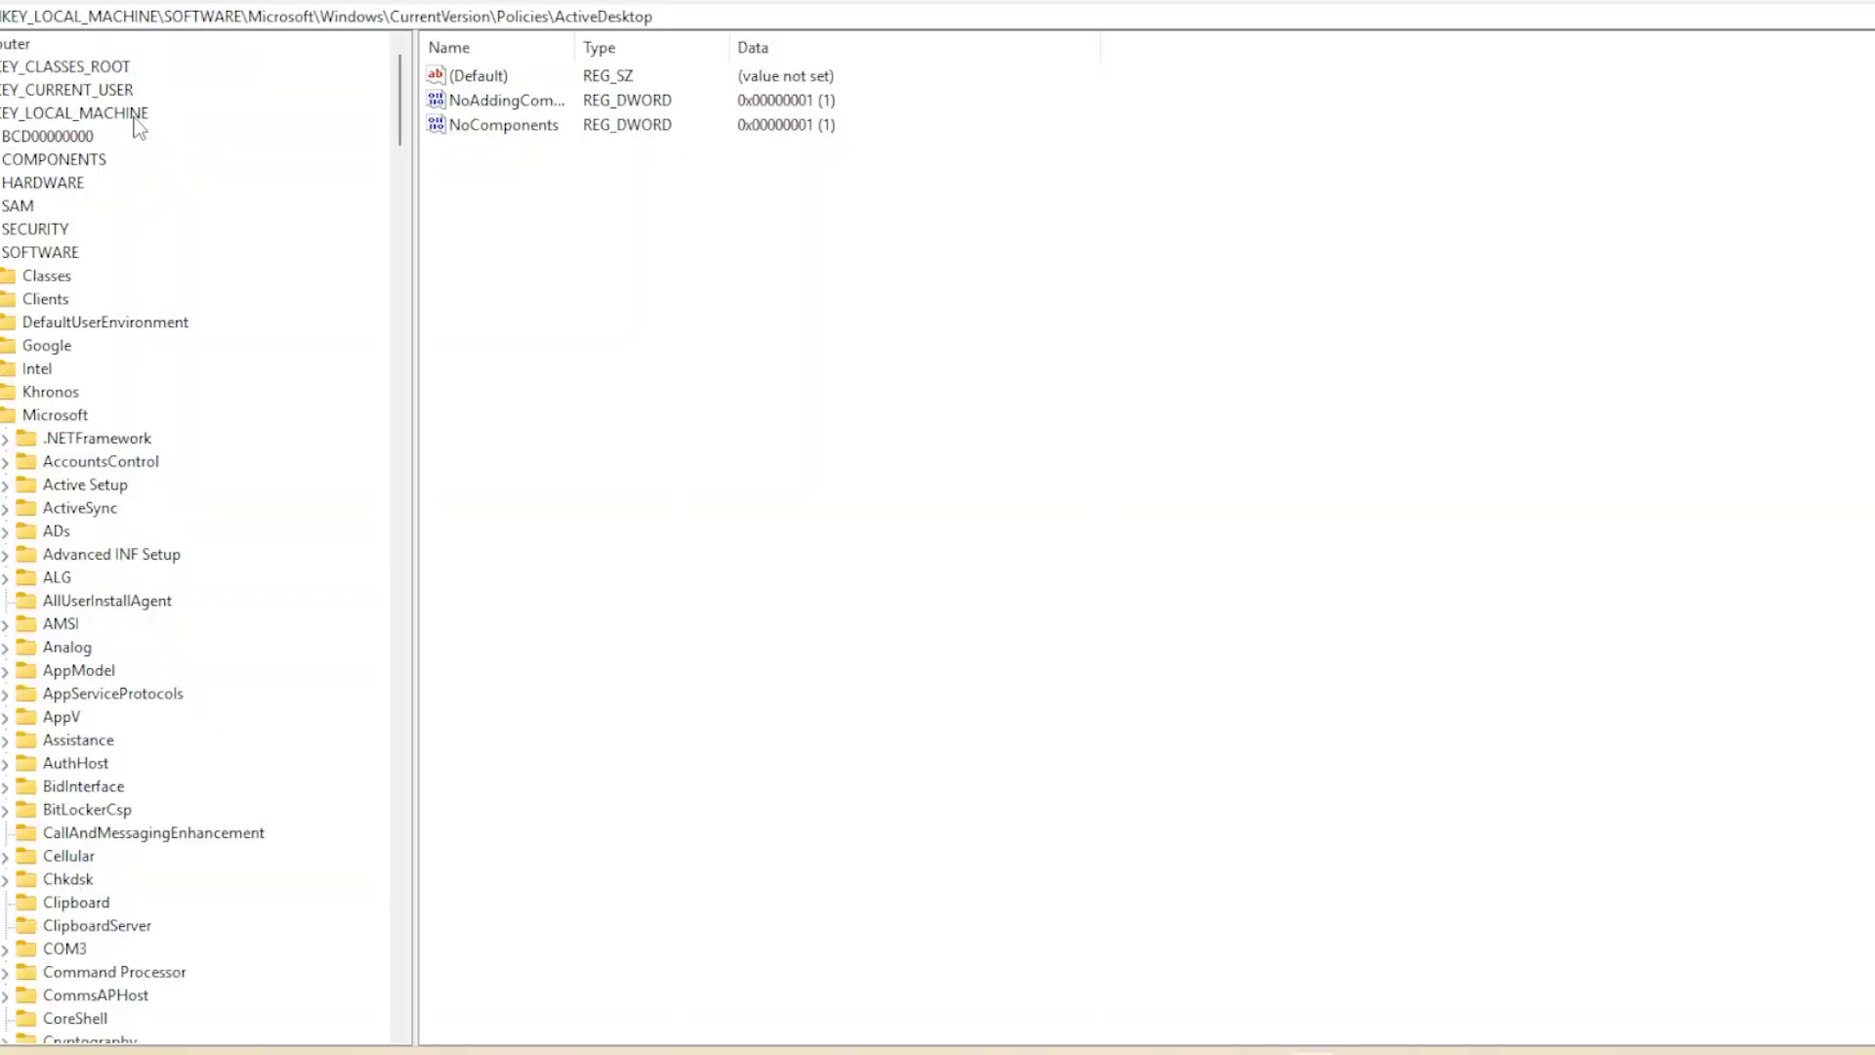
Expand HKEY_LOCAL_MACHINE\SOFTWARE\Microsoft\Windows down to the CurrentVersion key.
{"action": "left_click", "coordinate": [136, 114]}
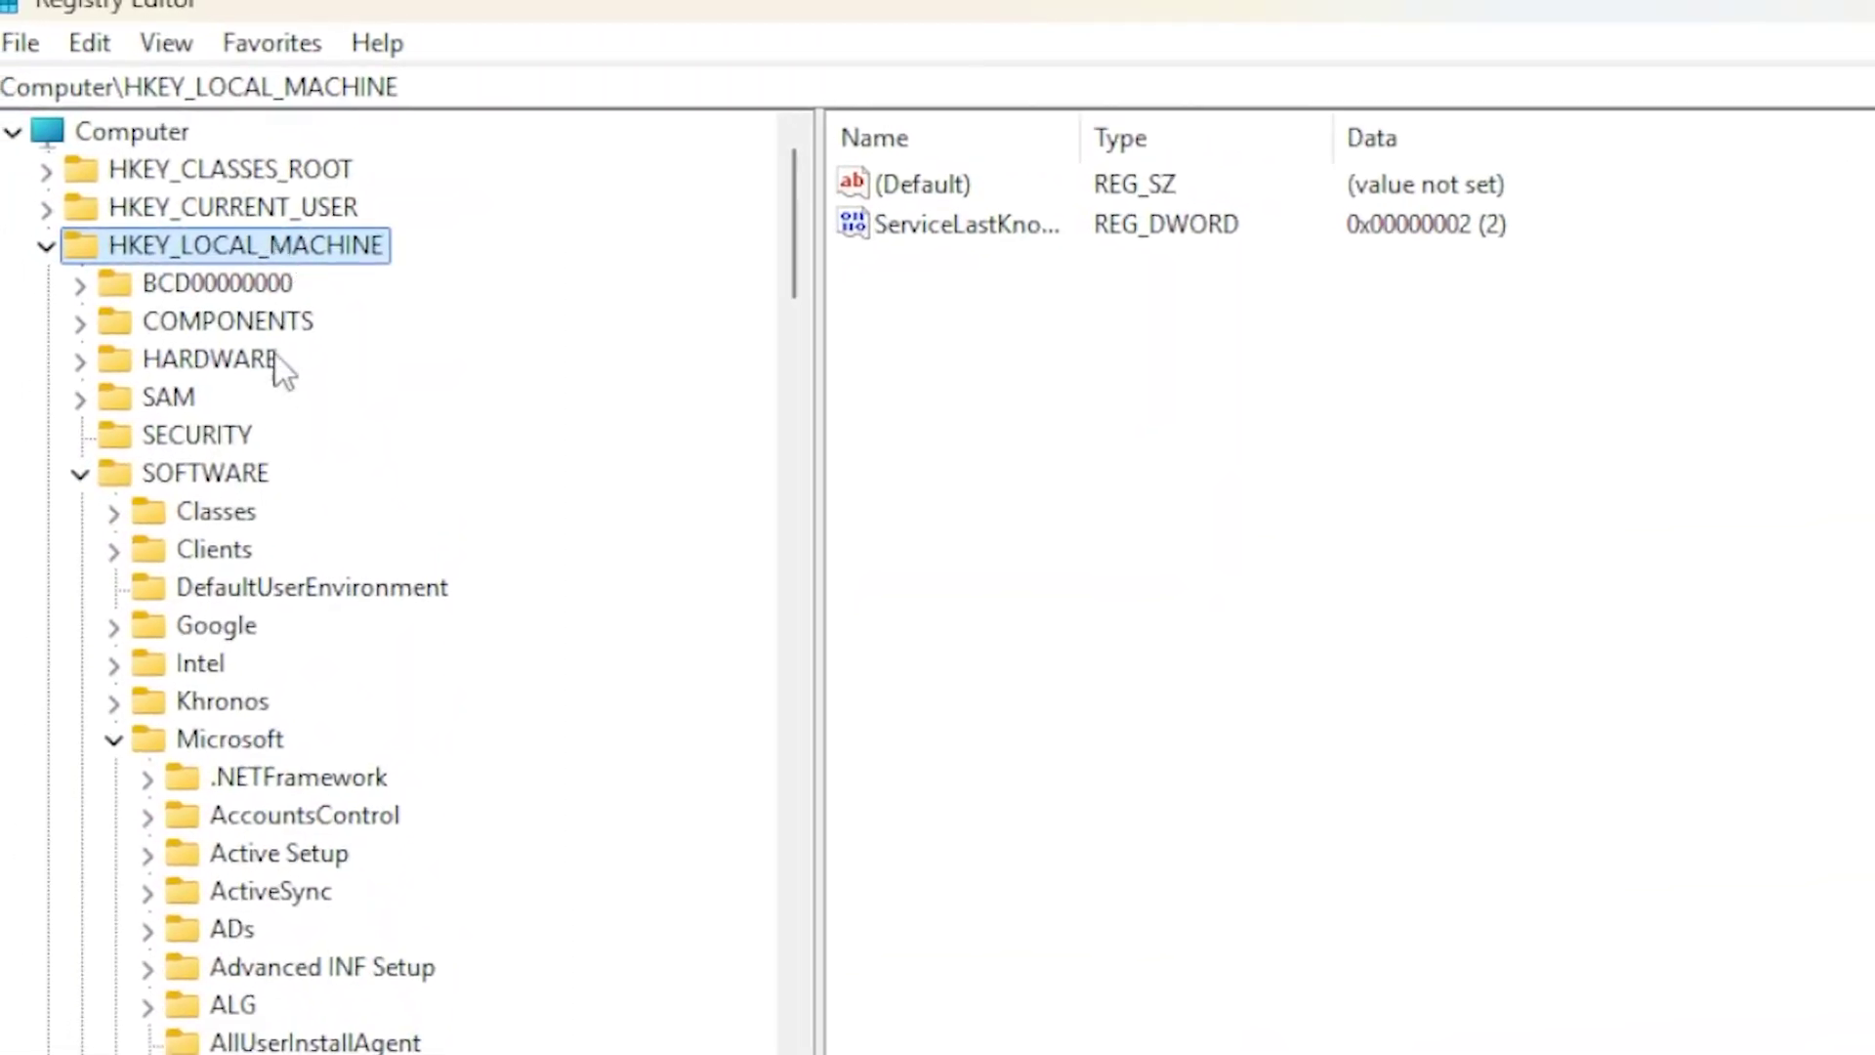
{"action": "left_click", "coordinate": [215, 475]}
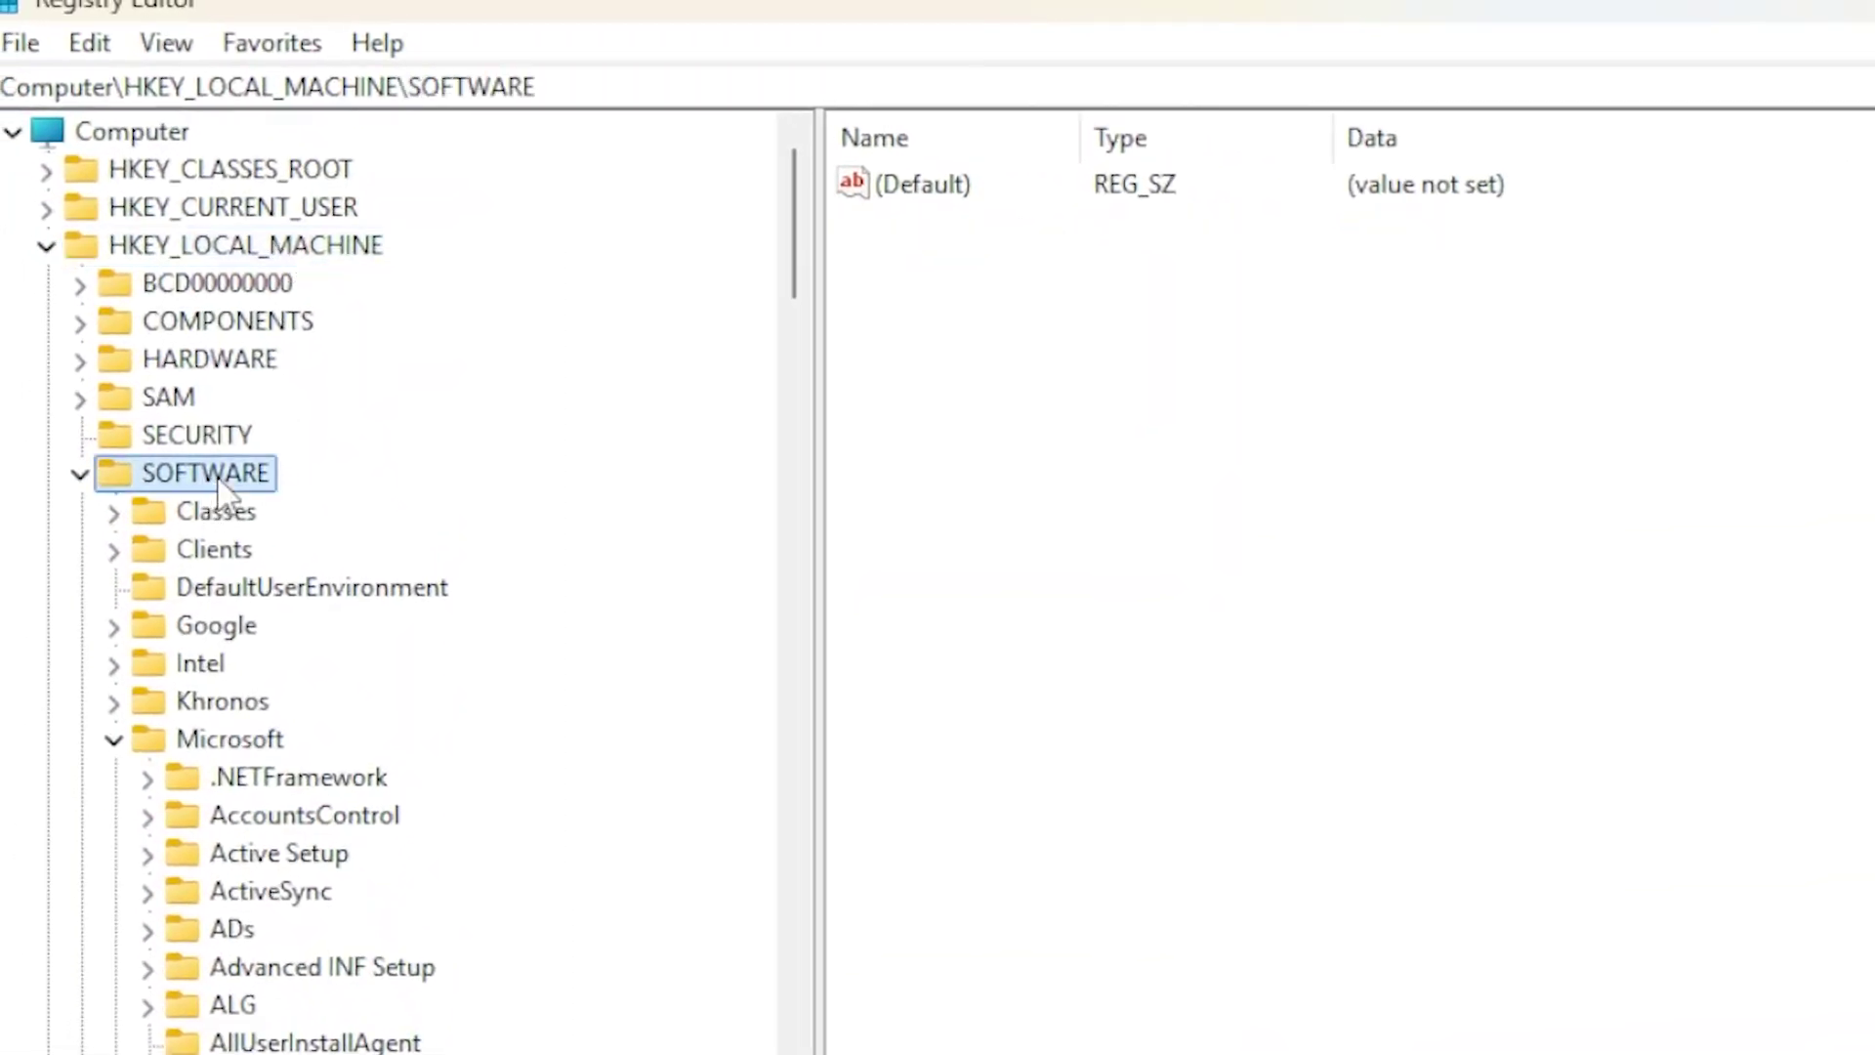
{"action": "left_click", "coordinate": [225, 527]}
{"action": "left_click_drag", "start_coordinate": [793, 60], "coordinate": [803, 625]}
{"action": "left_click", "coordinate": [236, 65]}
{"action": "left_click", "coordinate": [342, 248]}
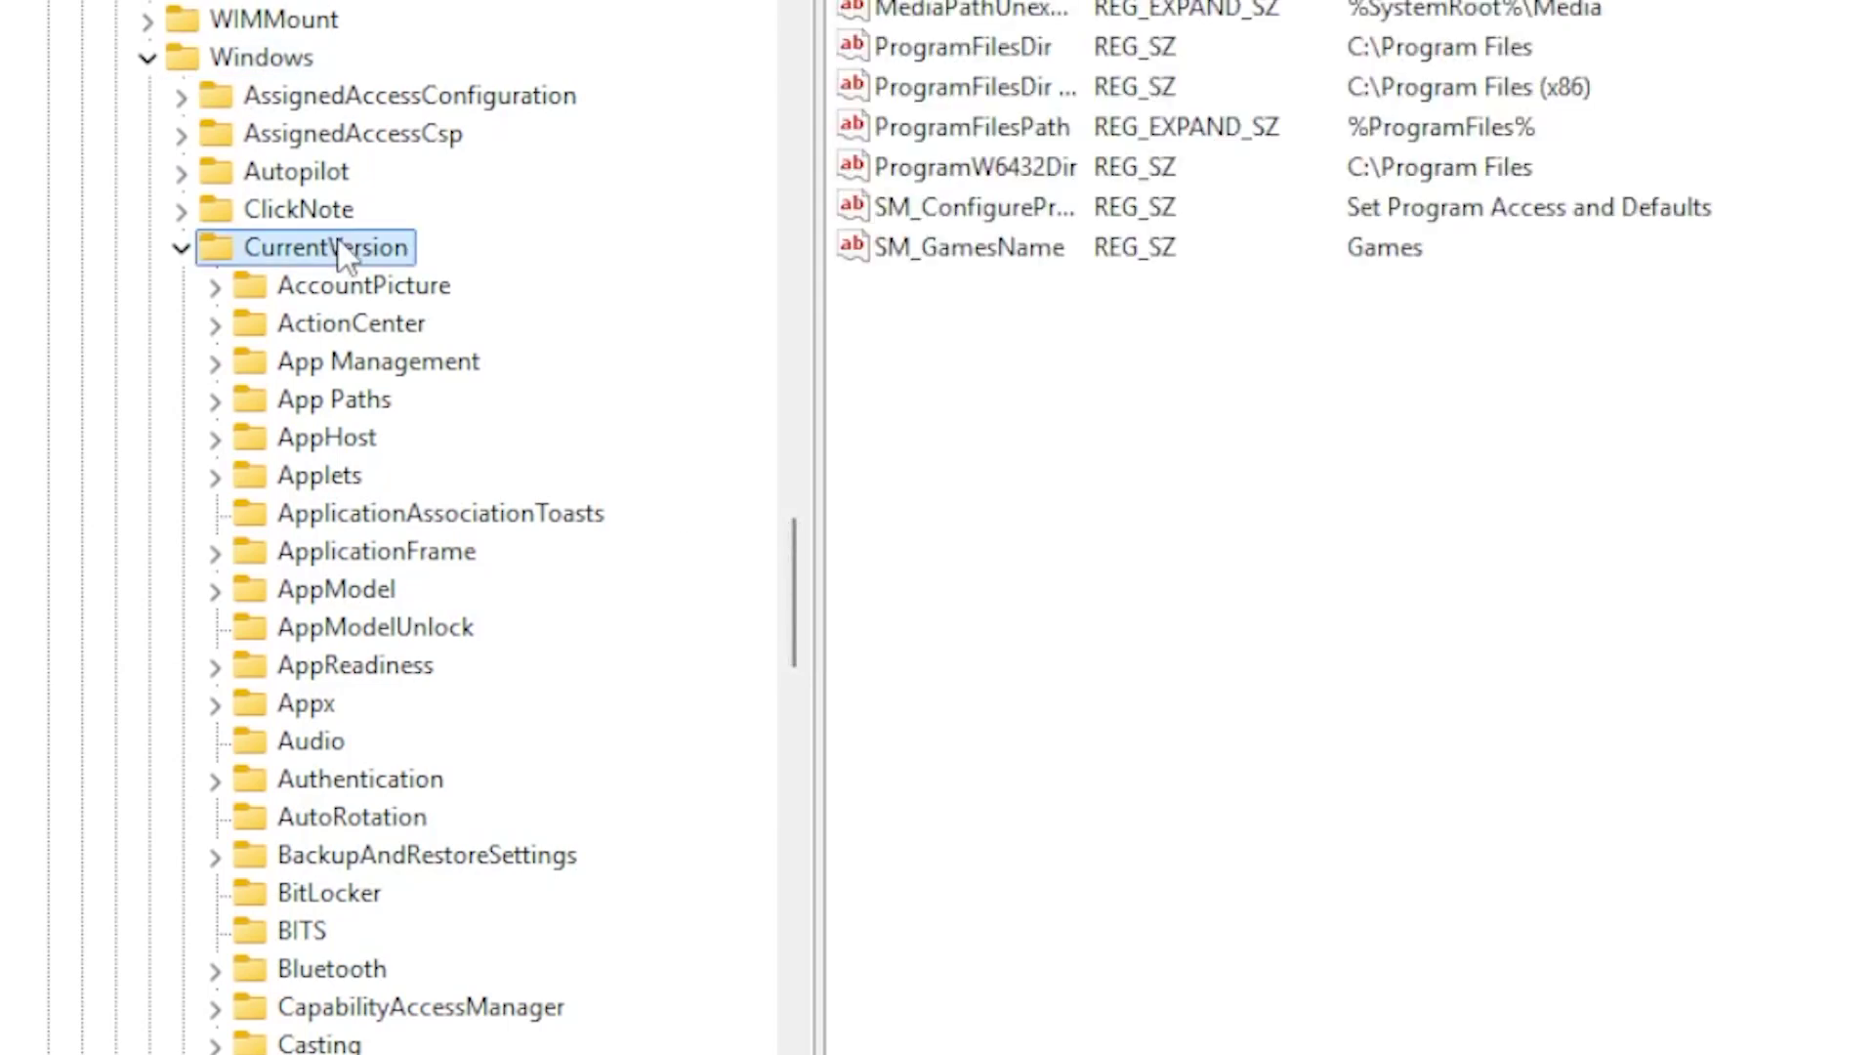
Select Policies\System, showing EnableLUA and the ConsentPrompt values.
{"action": "left_click", "coordinate": [459, 626]}
{"action": "scroll", "coordinate": [391, 689], "scroll_direction": "down", "scroll_amount": 5}
{"action": "scroll", "coordinate": [391, 689], "scroll_direction": "down", "scroll_amount": 10}
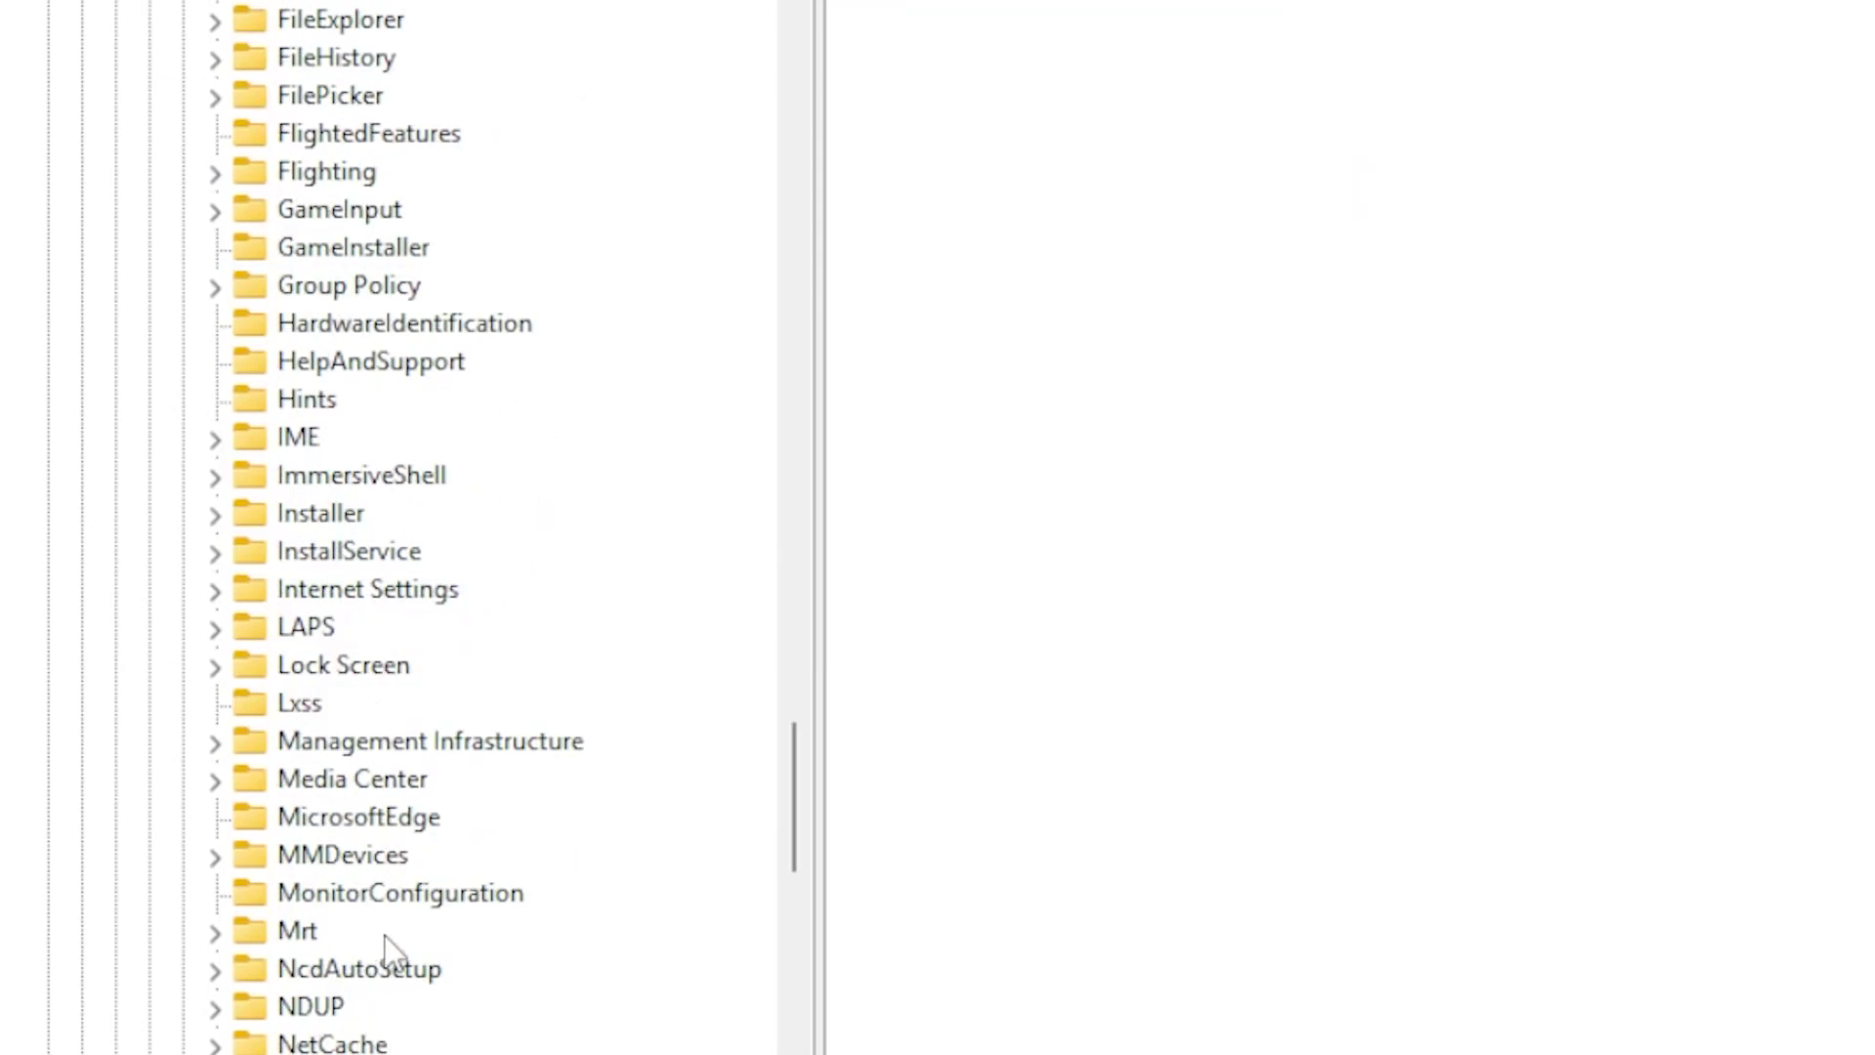
{"action": "left_click", "coordinate": [396, 1005]}
{"action": "scroll", "coordinate": [398, 1043], "scroll_direction": "down", "scroll_amount": 3}
{"action": "scroll", "coordinate": [355, 929], "scroll_direction": "down", "scroll_amount": 3}
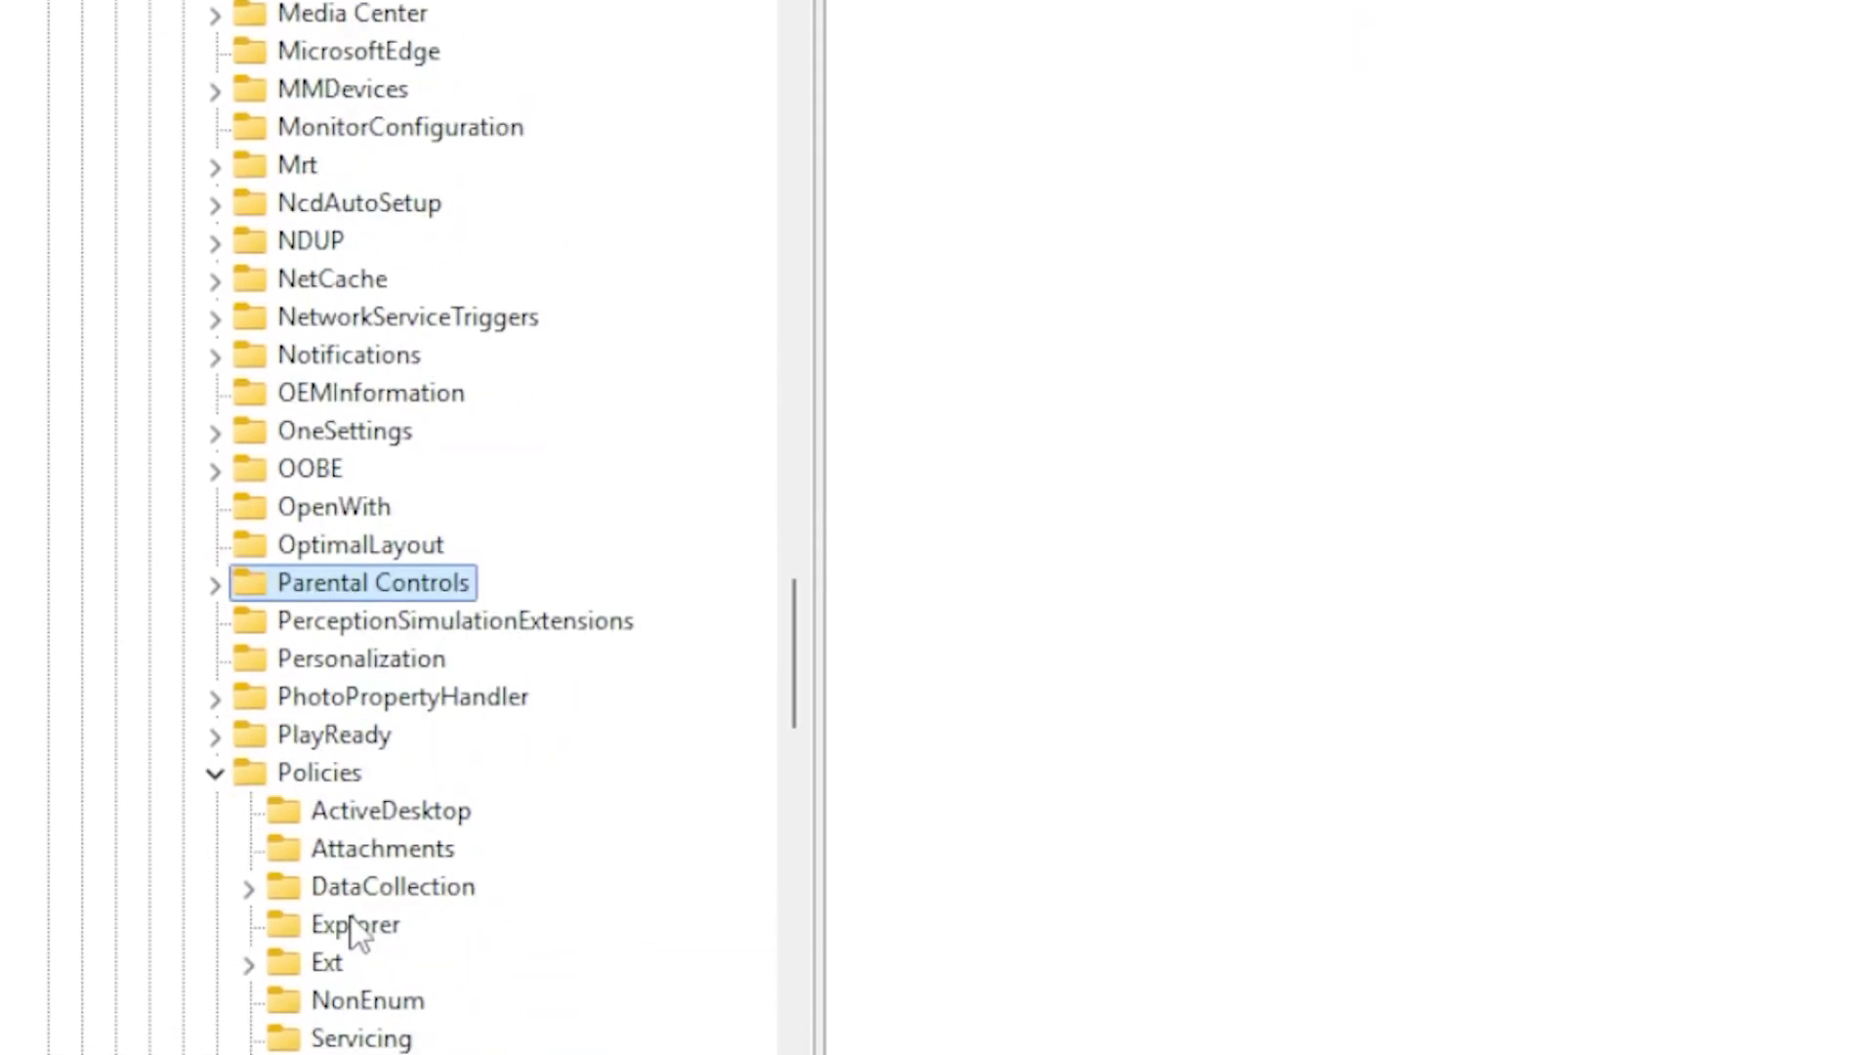
{"action": "left_click", "coordinate": [401, 969]}
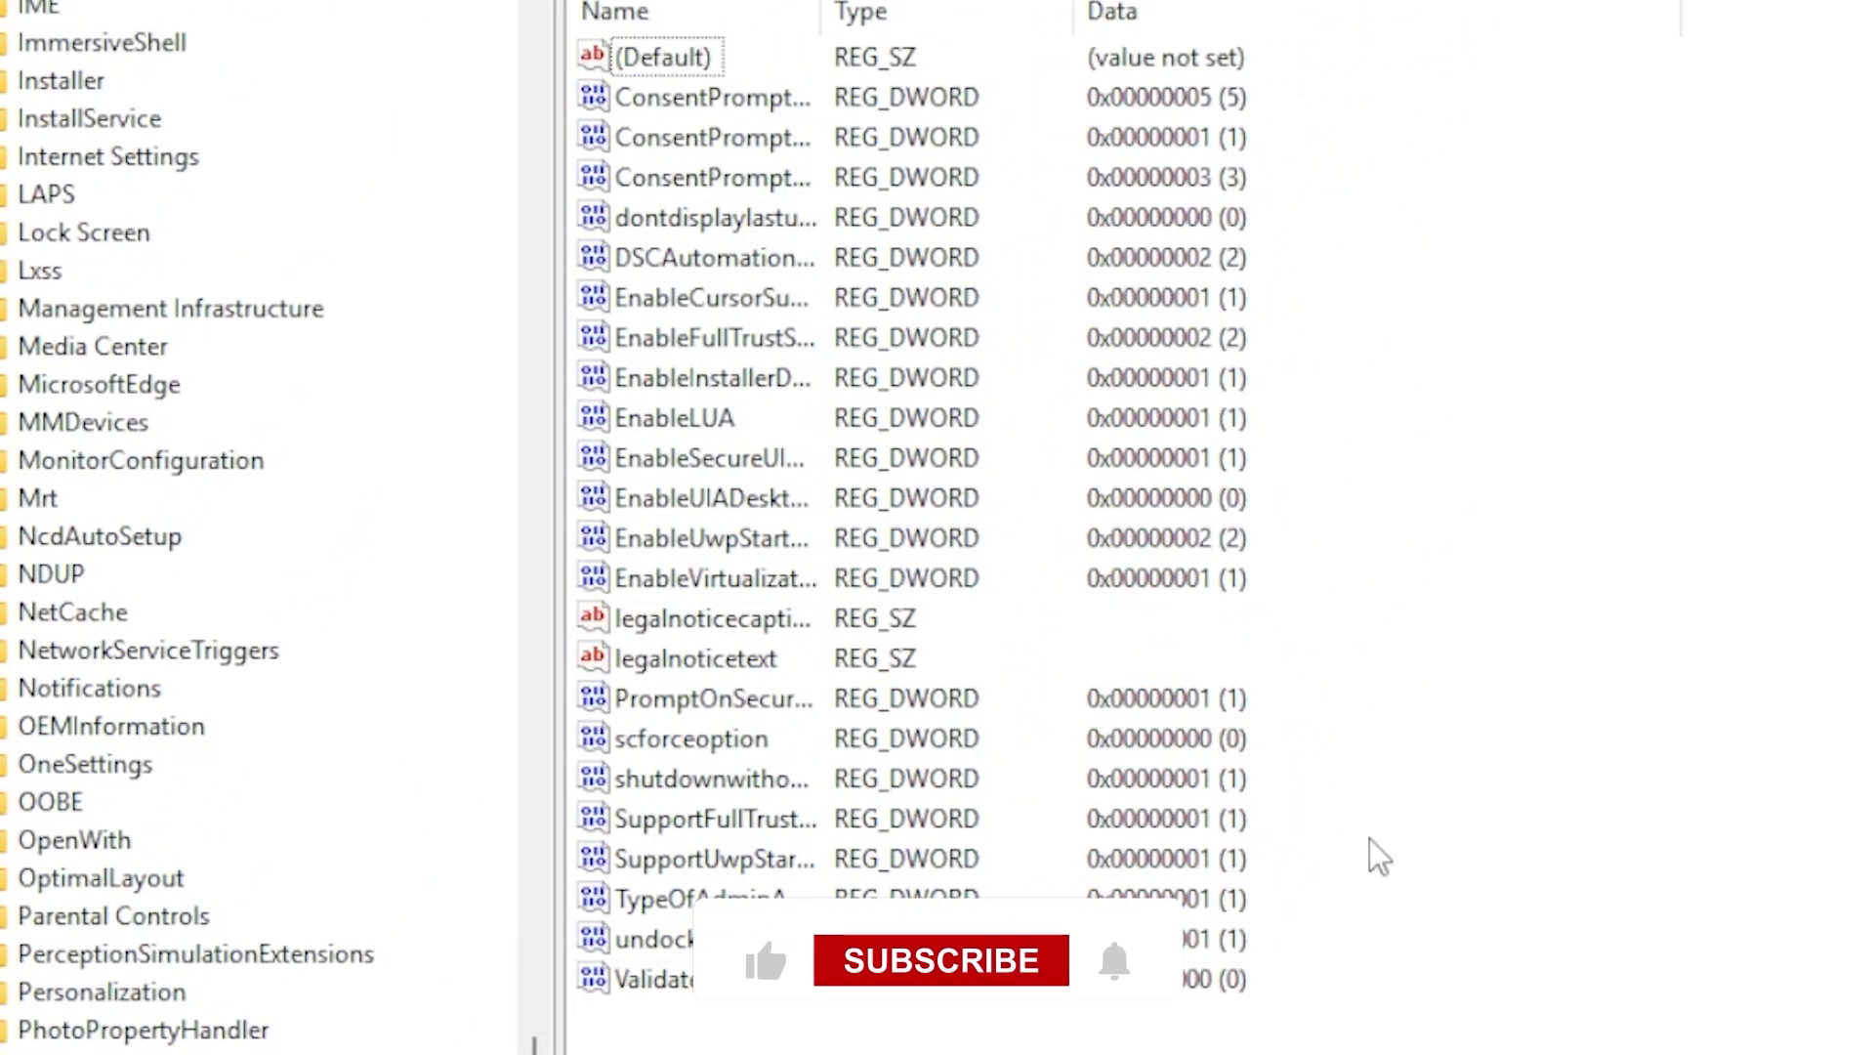
Create a DWORD (32-bit) value named hidefastuserswitching under System, then delete it again.
{"action": "right_click", "coordinate": [1398, 789]}
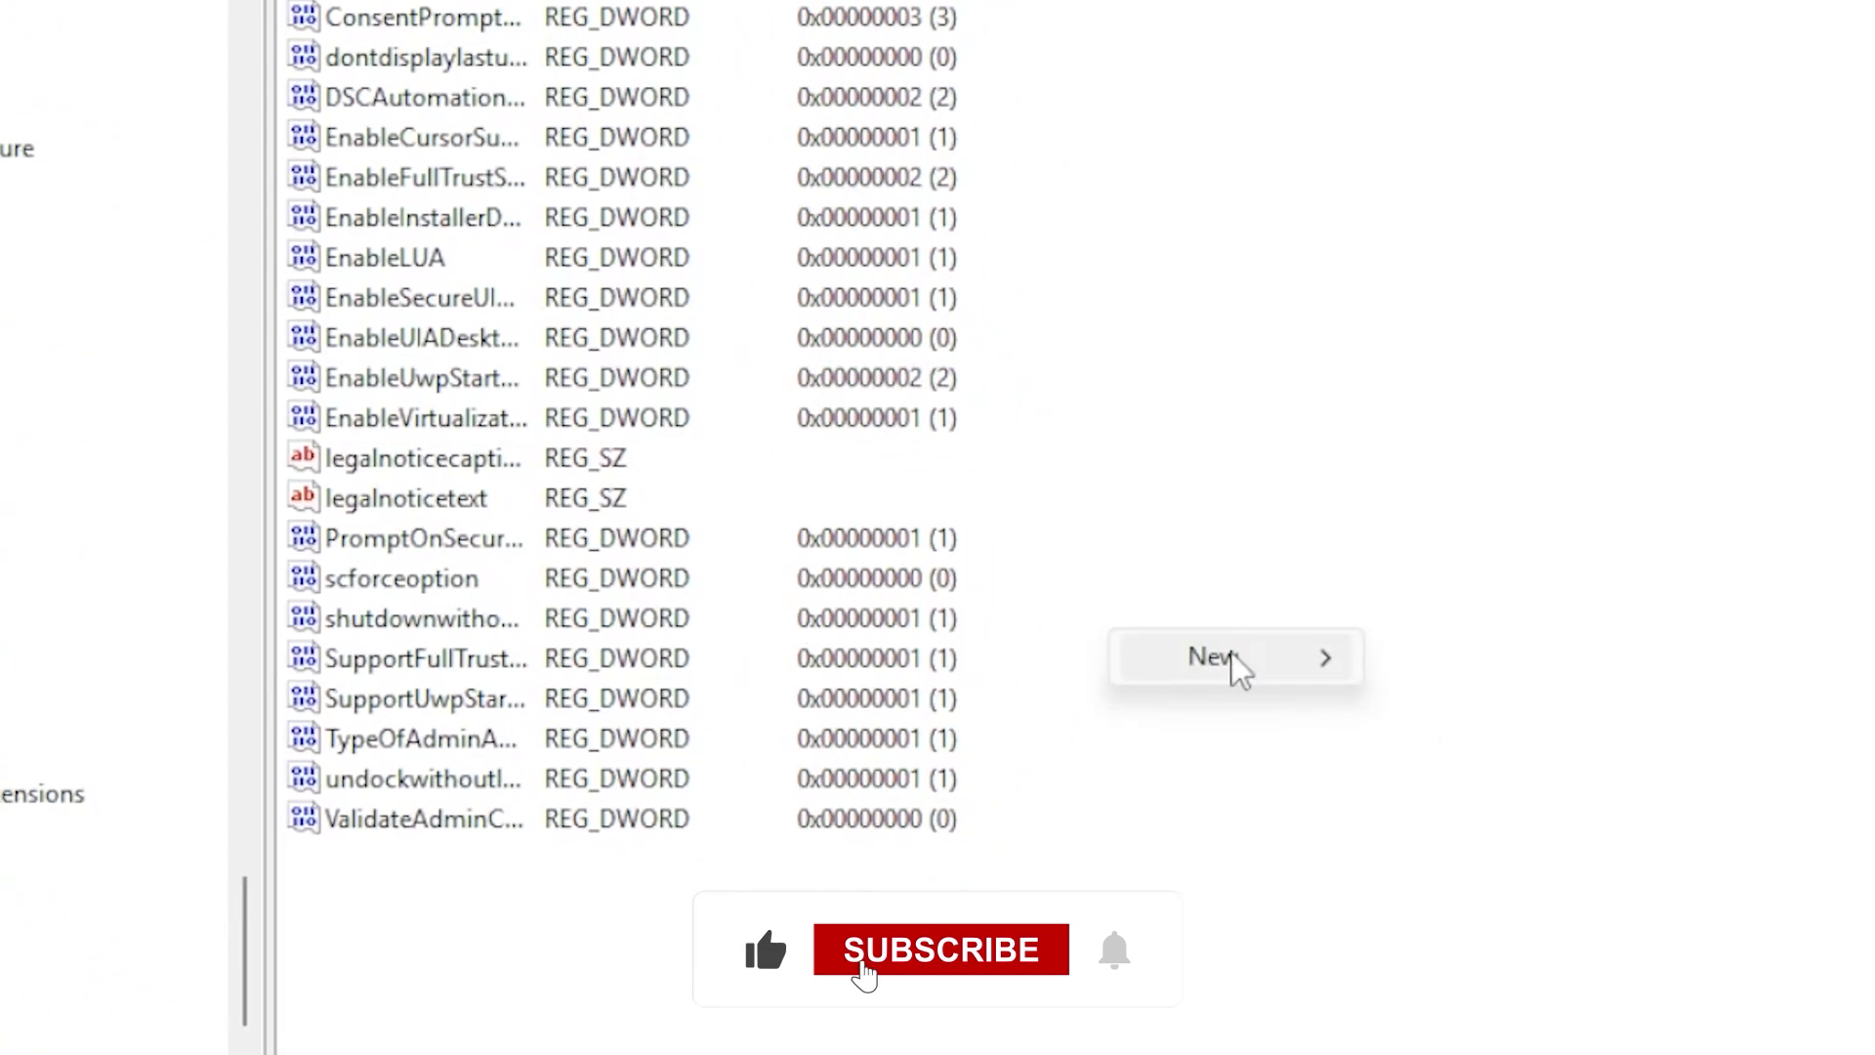
{"action": "mouse_move", "coordinate": [1536, 816]}
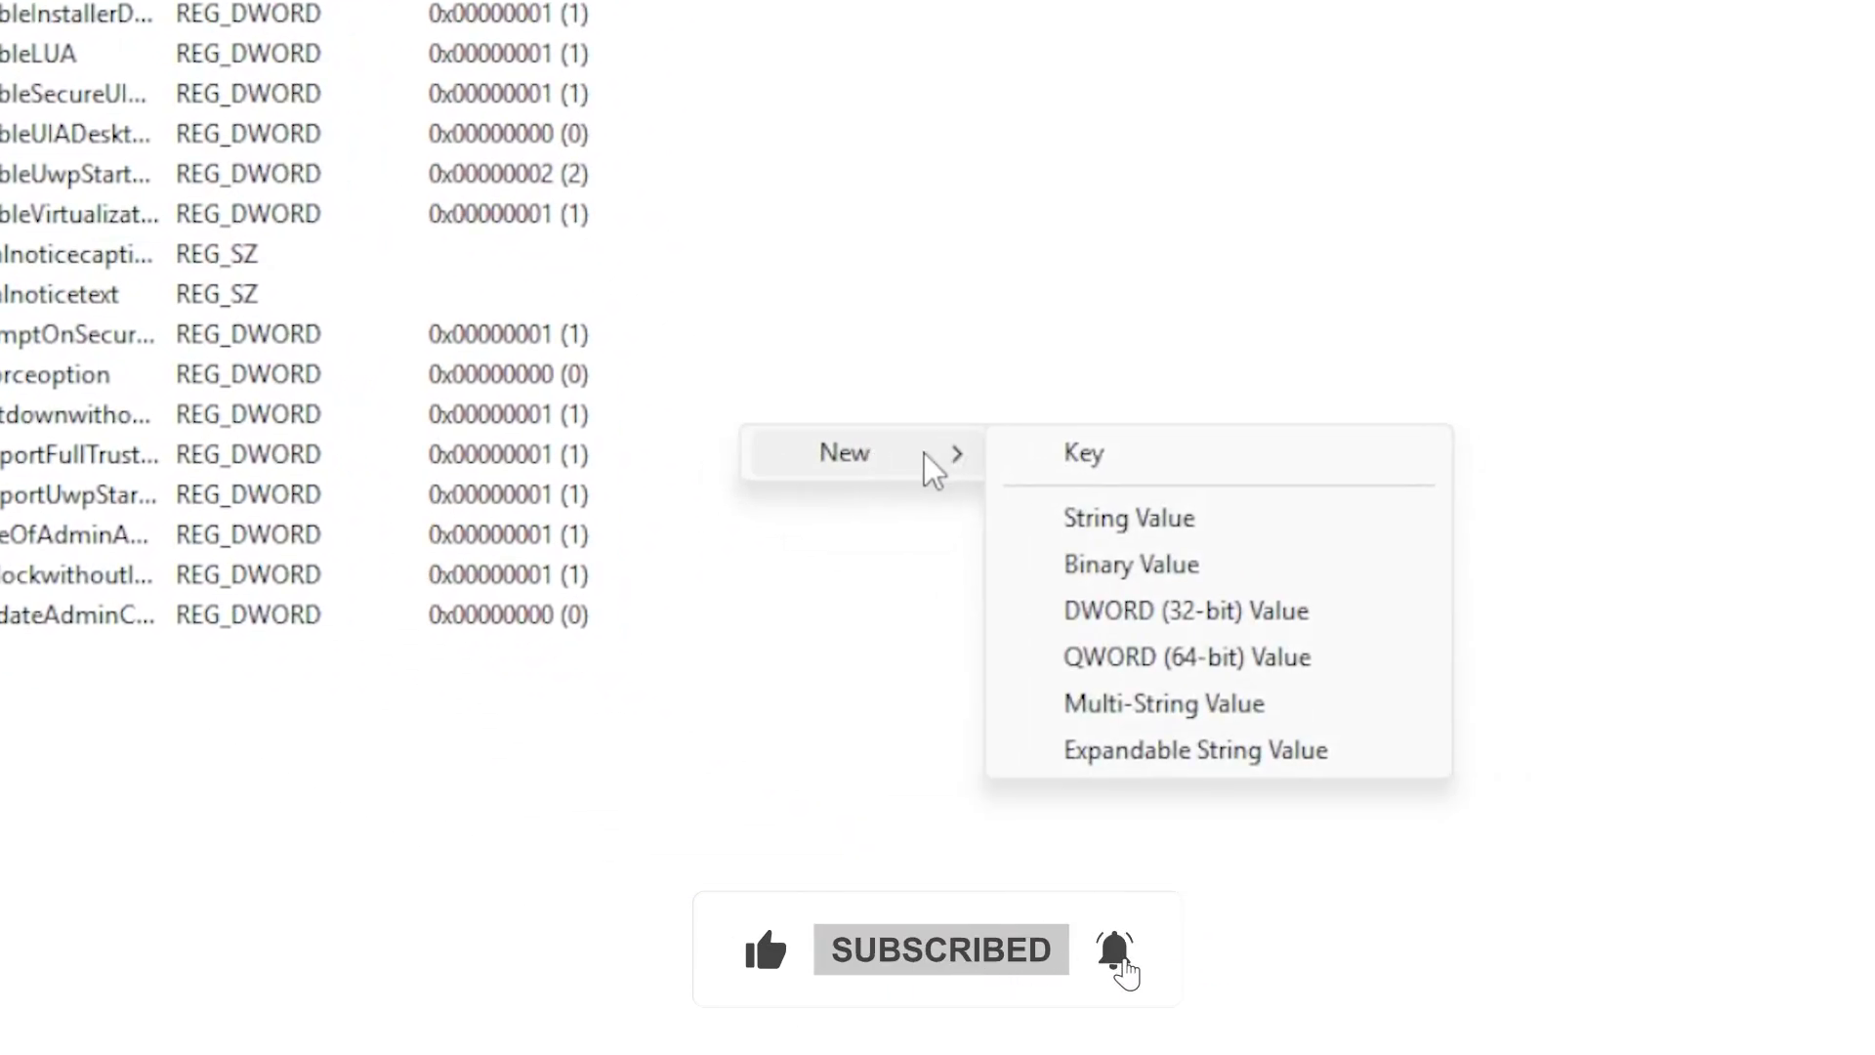
{"action": "left_click", "coordinate": [1237, 613]}
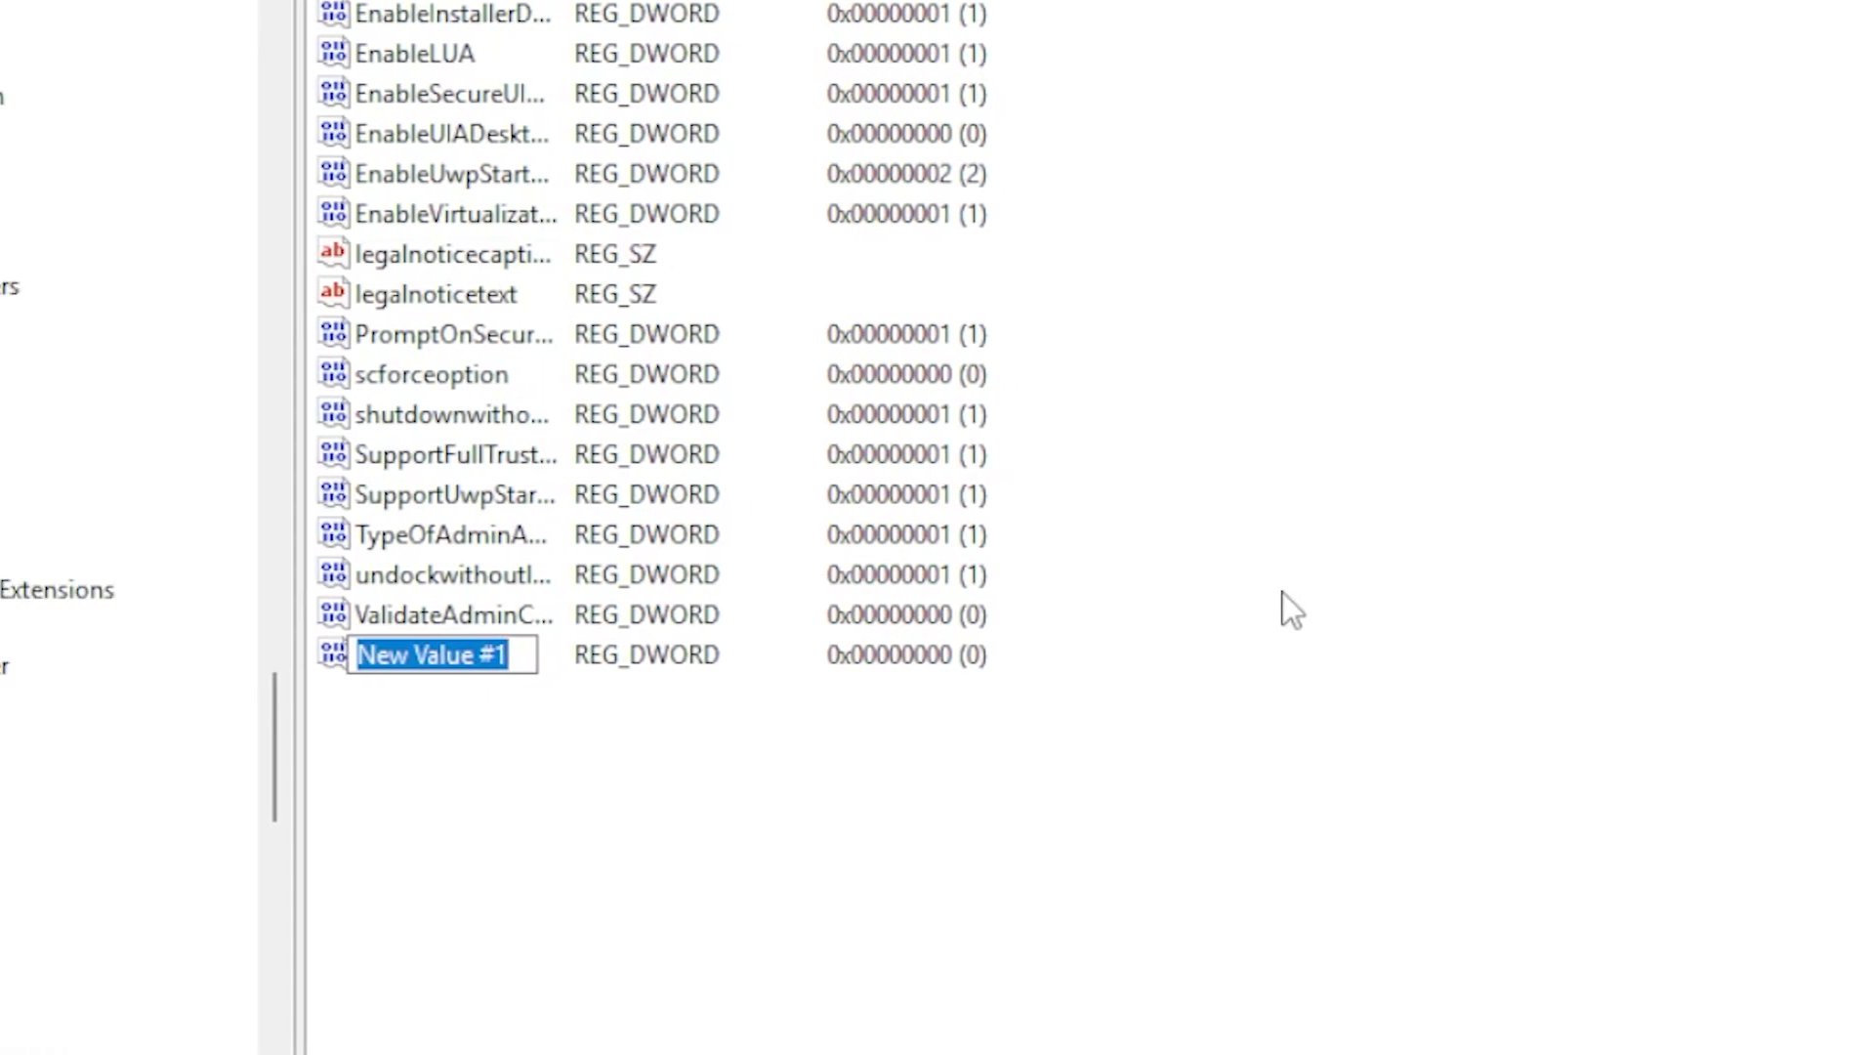
{"action": "type", "text": "hidef"}
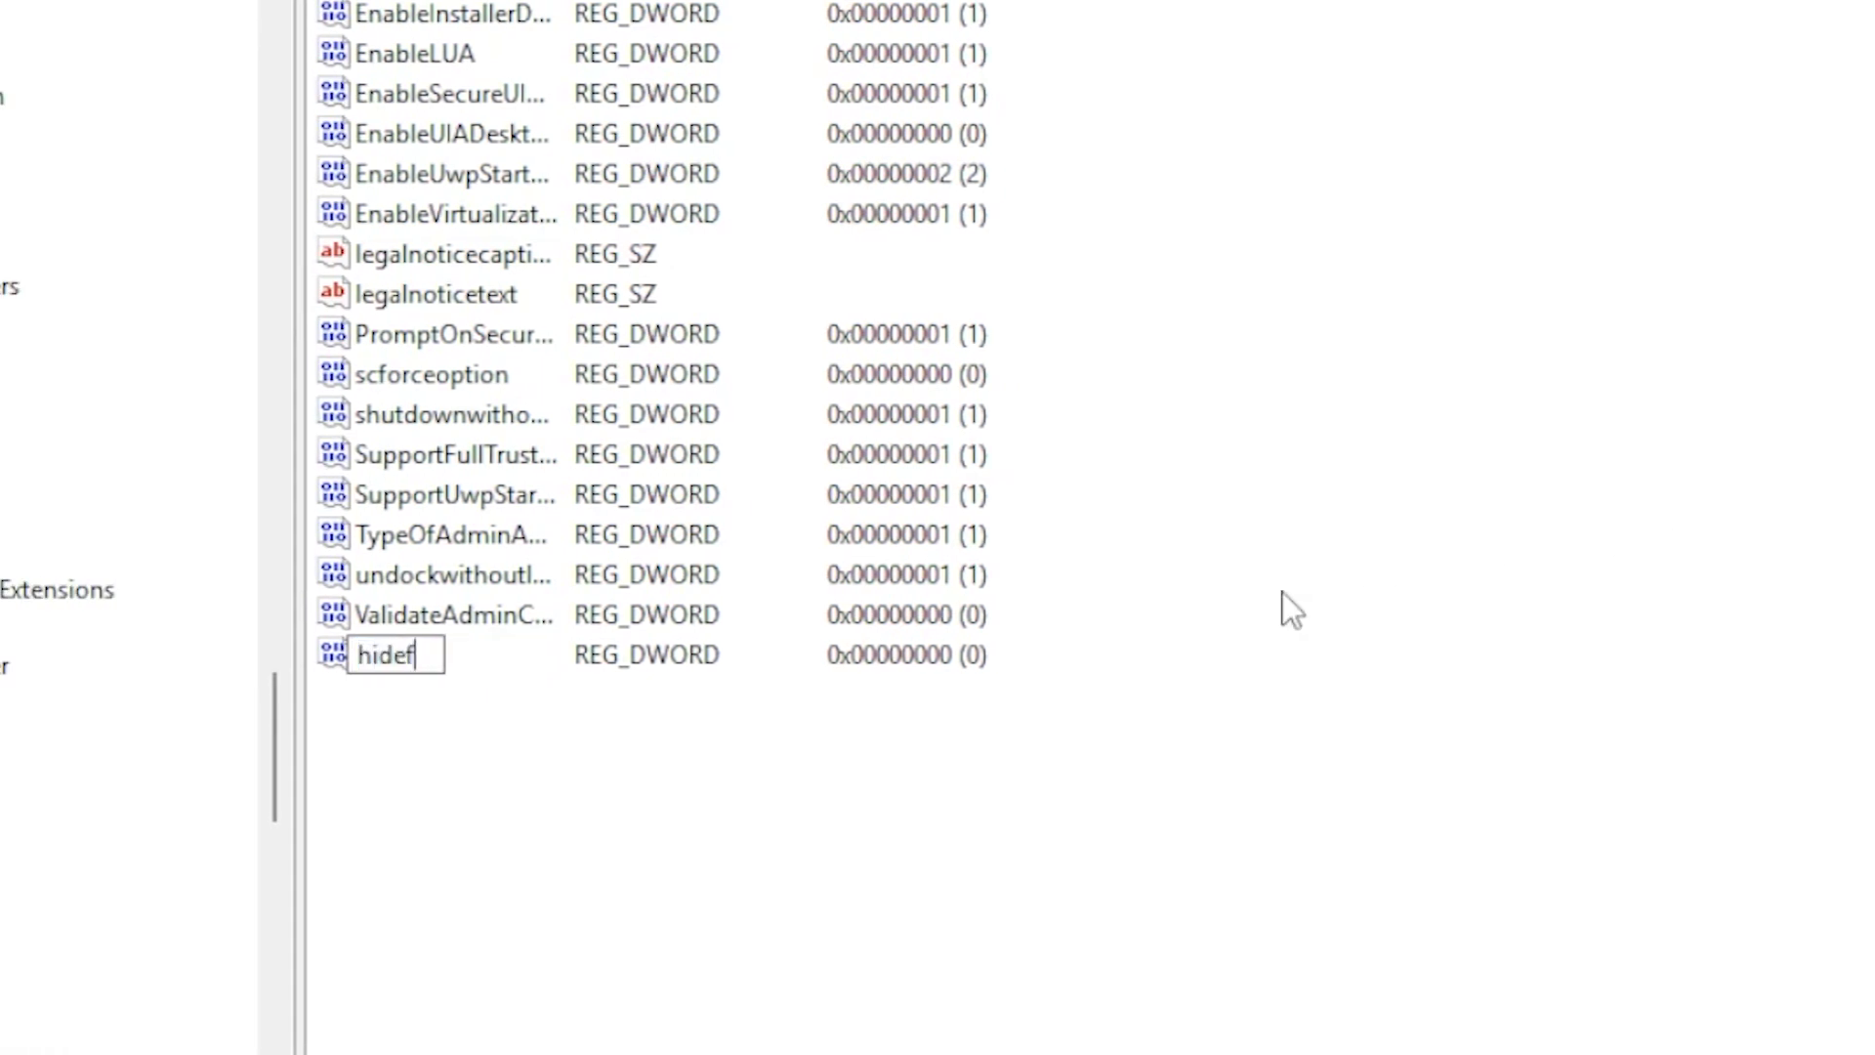
{"action": "type", "text": "astus"}
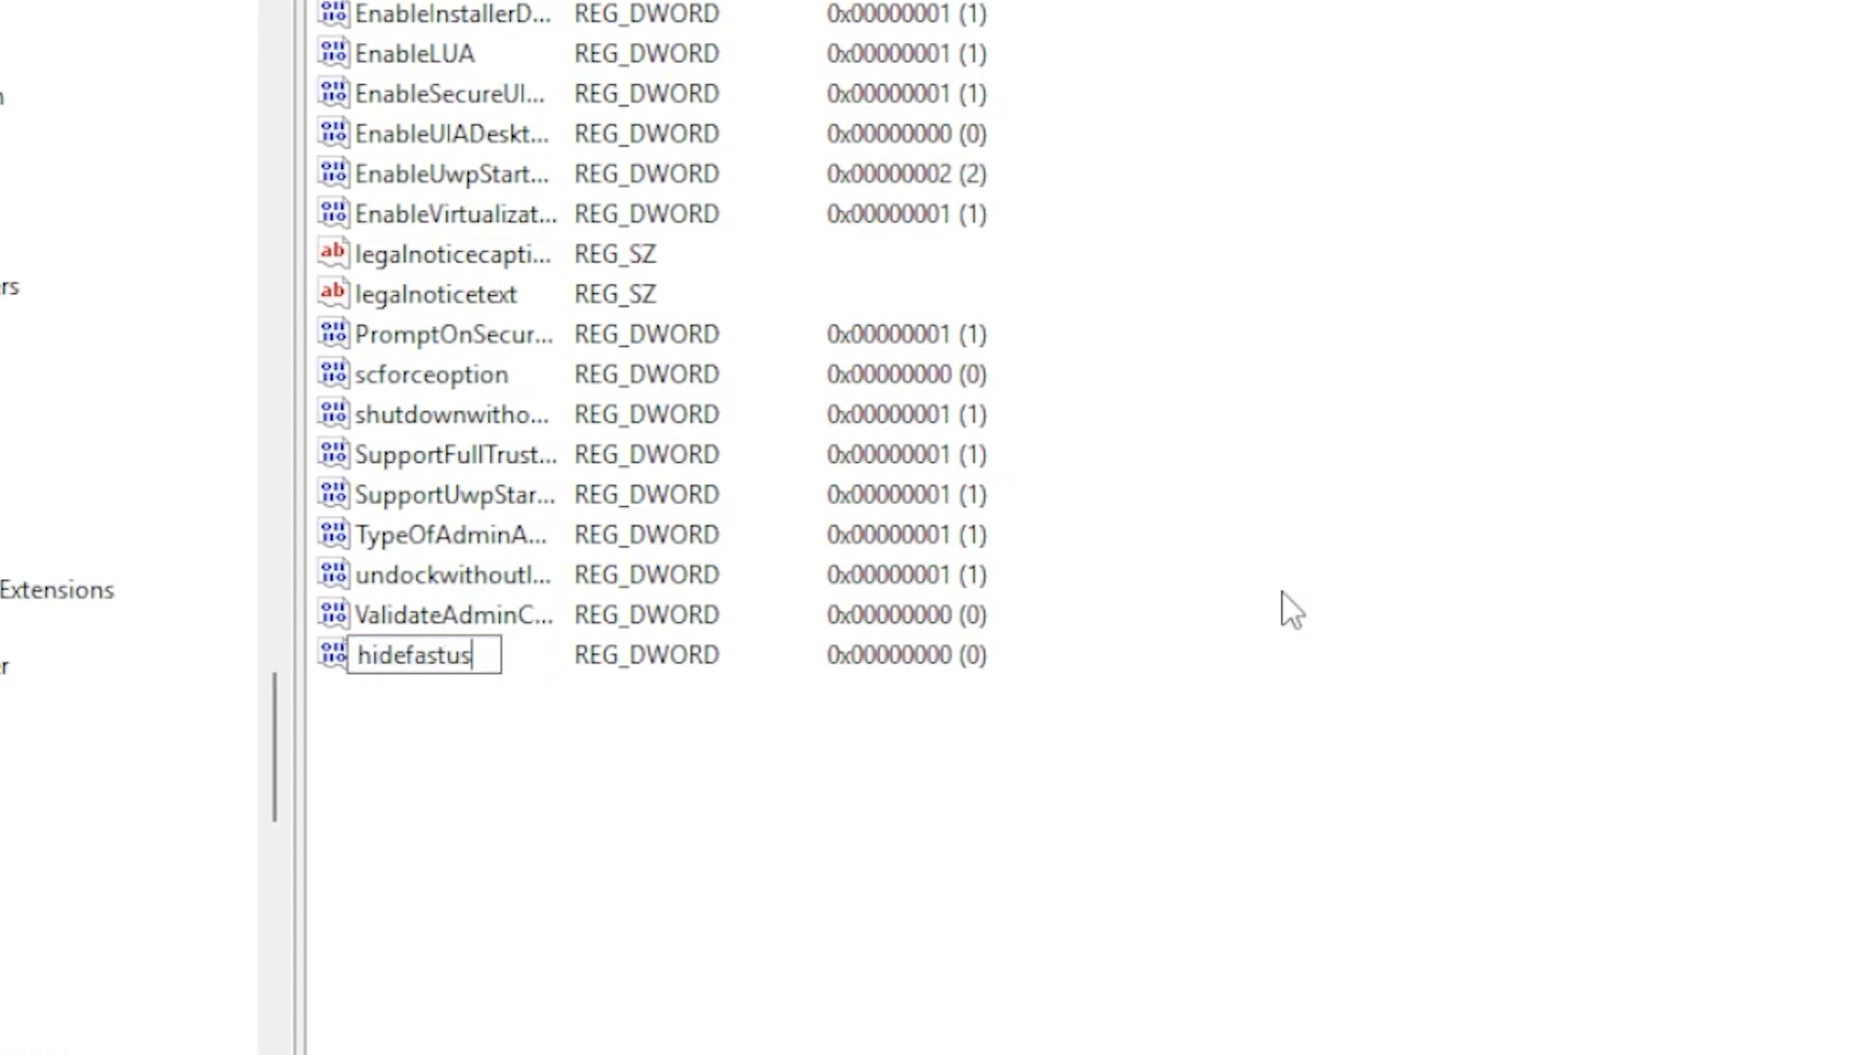
{"action": "type", "text": "erswitching"}
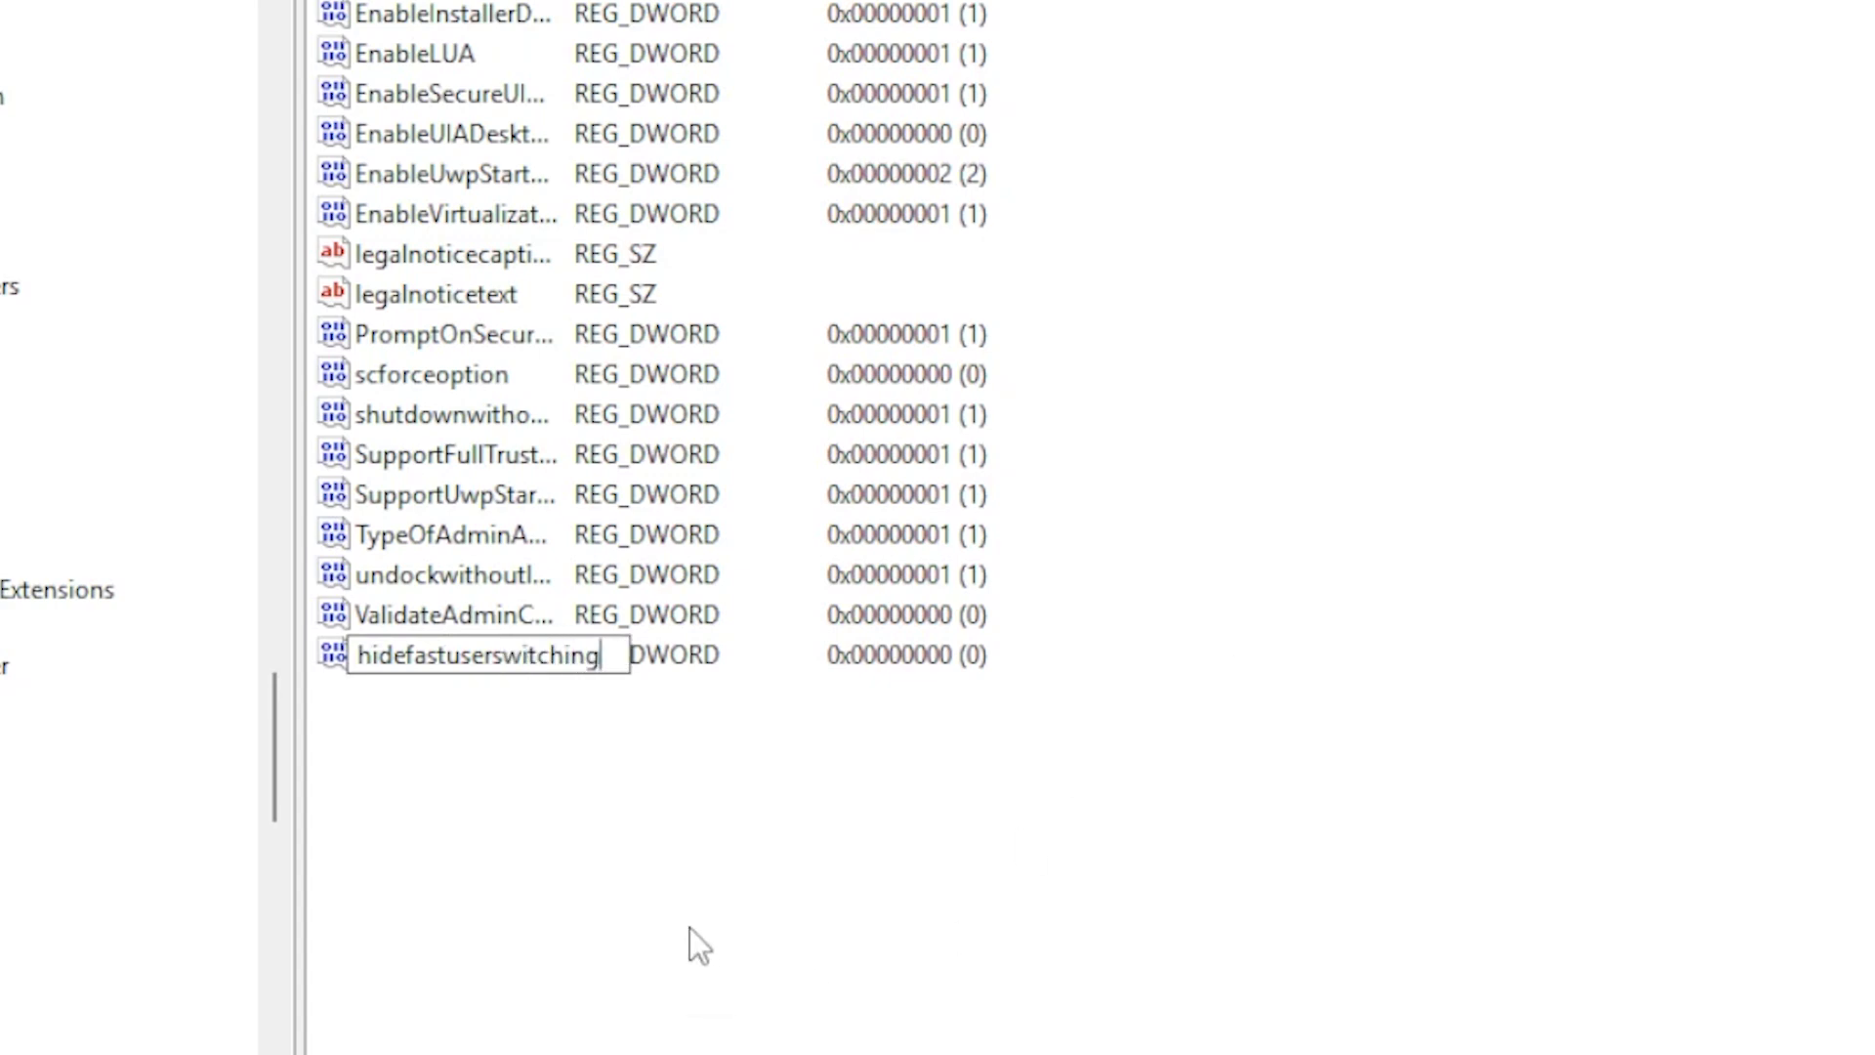
{"action": "key", "text": "Return"}
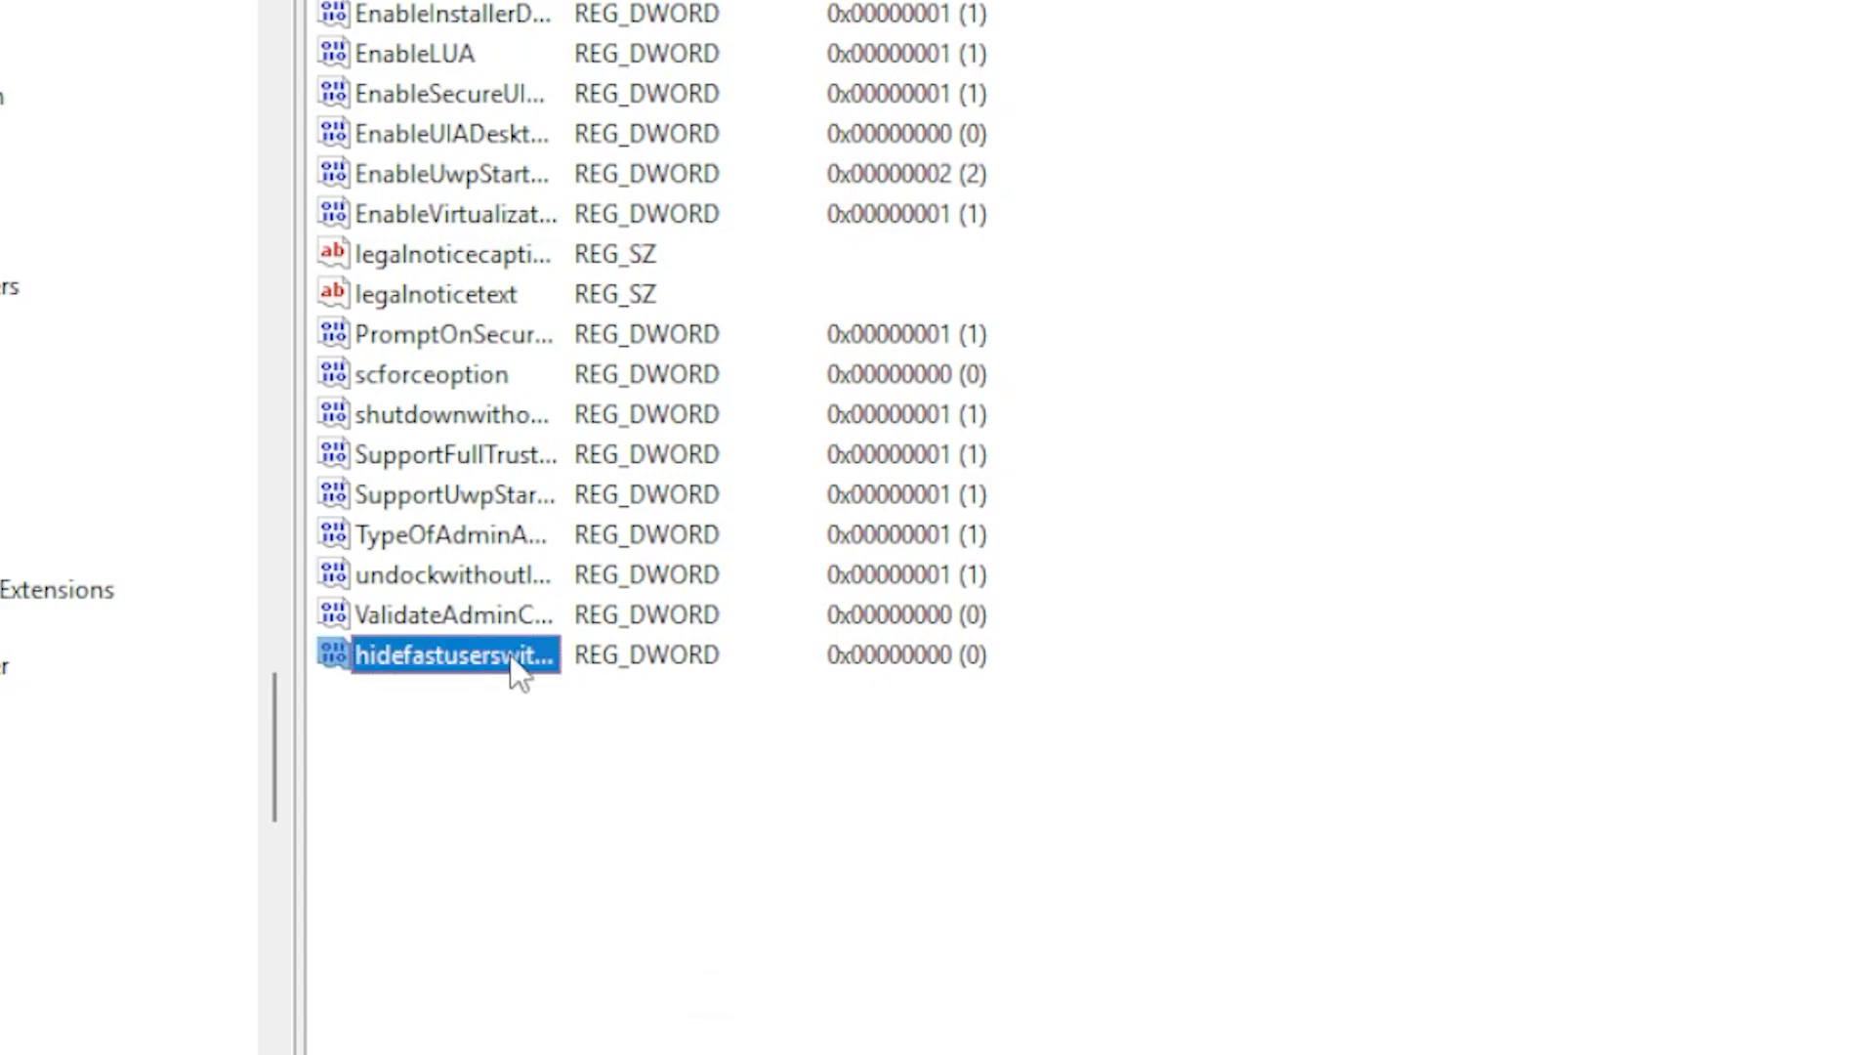
{"action": "key", "text": "Delete"}
{"action": "left_click", "coordinate": [1500, 404]}
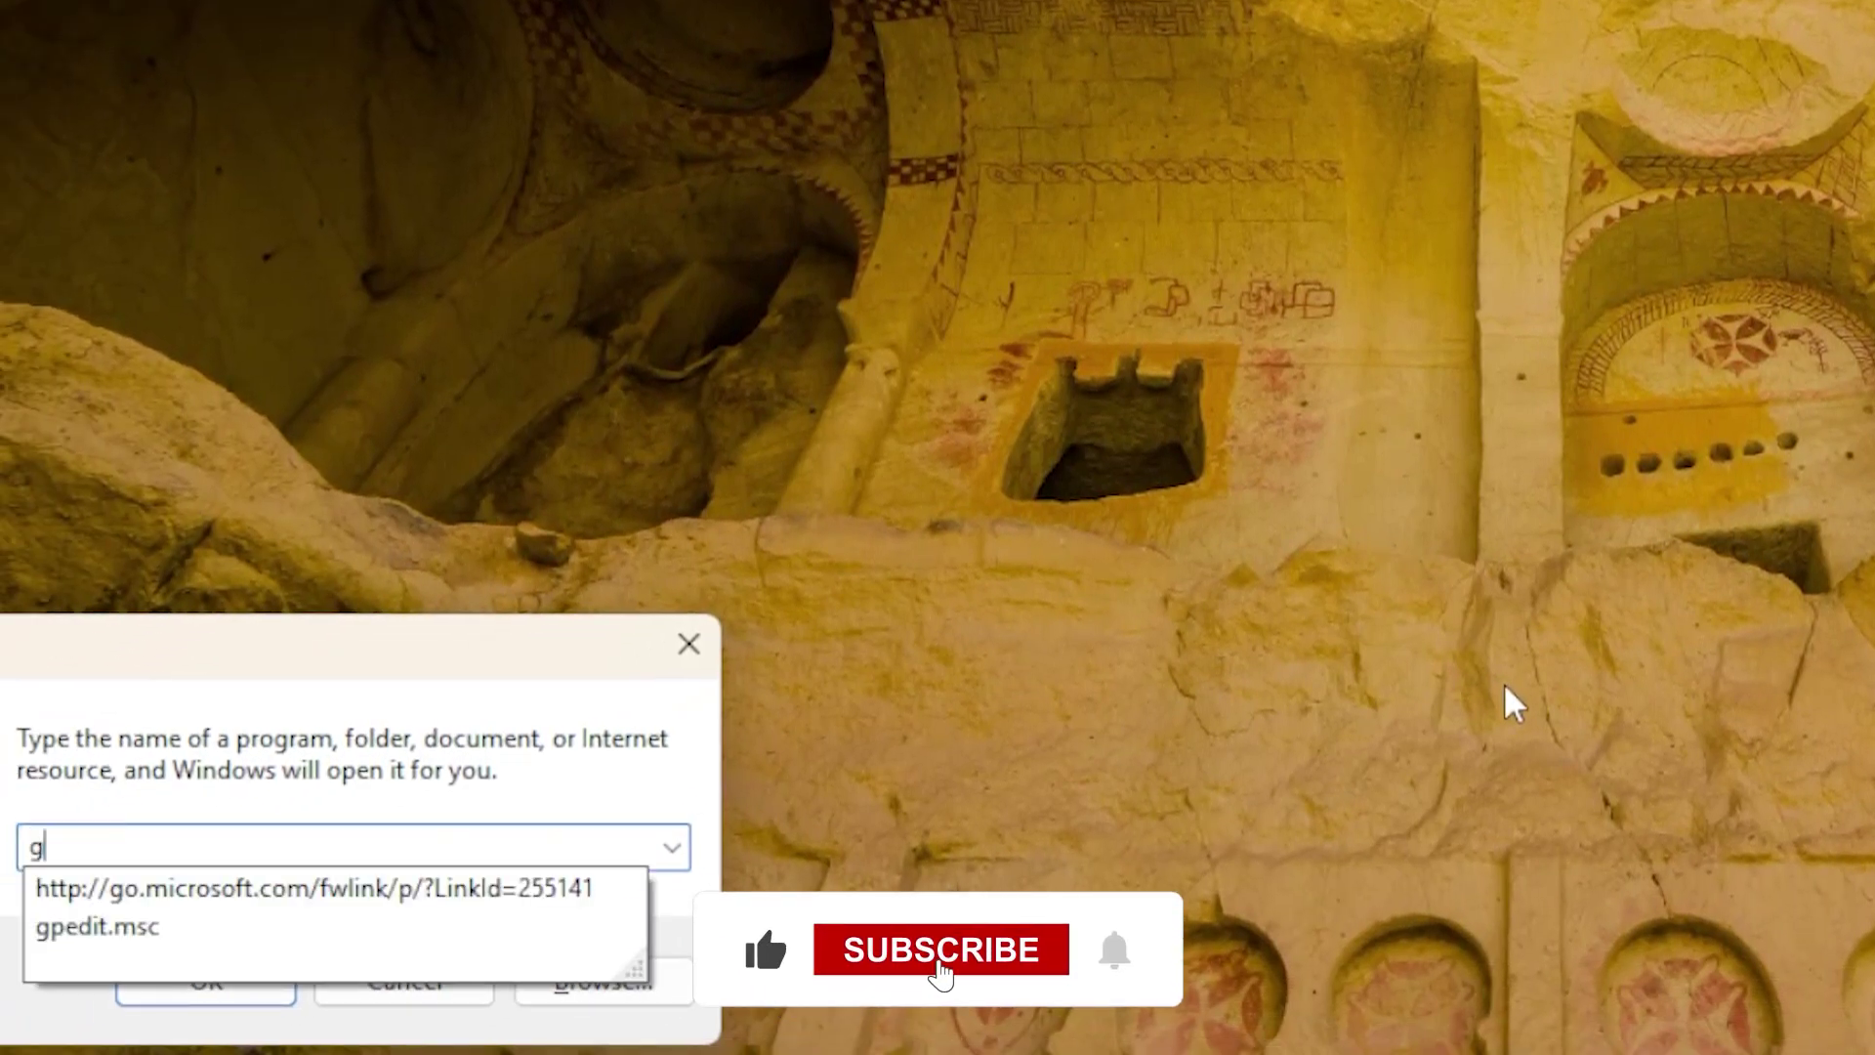
Launch gpedit.msc and browse Computer Configuration > Administrative Templates > System > Logon to Fast User Switching.
{"action": "left_click", "coordinate": [103, 928]}
{"action": "left_click", "coordinate": [168, 982]}
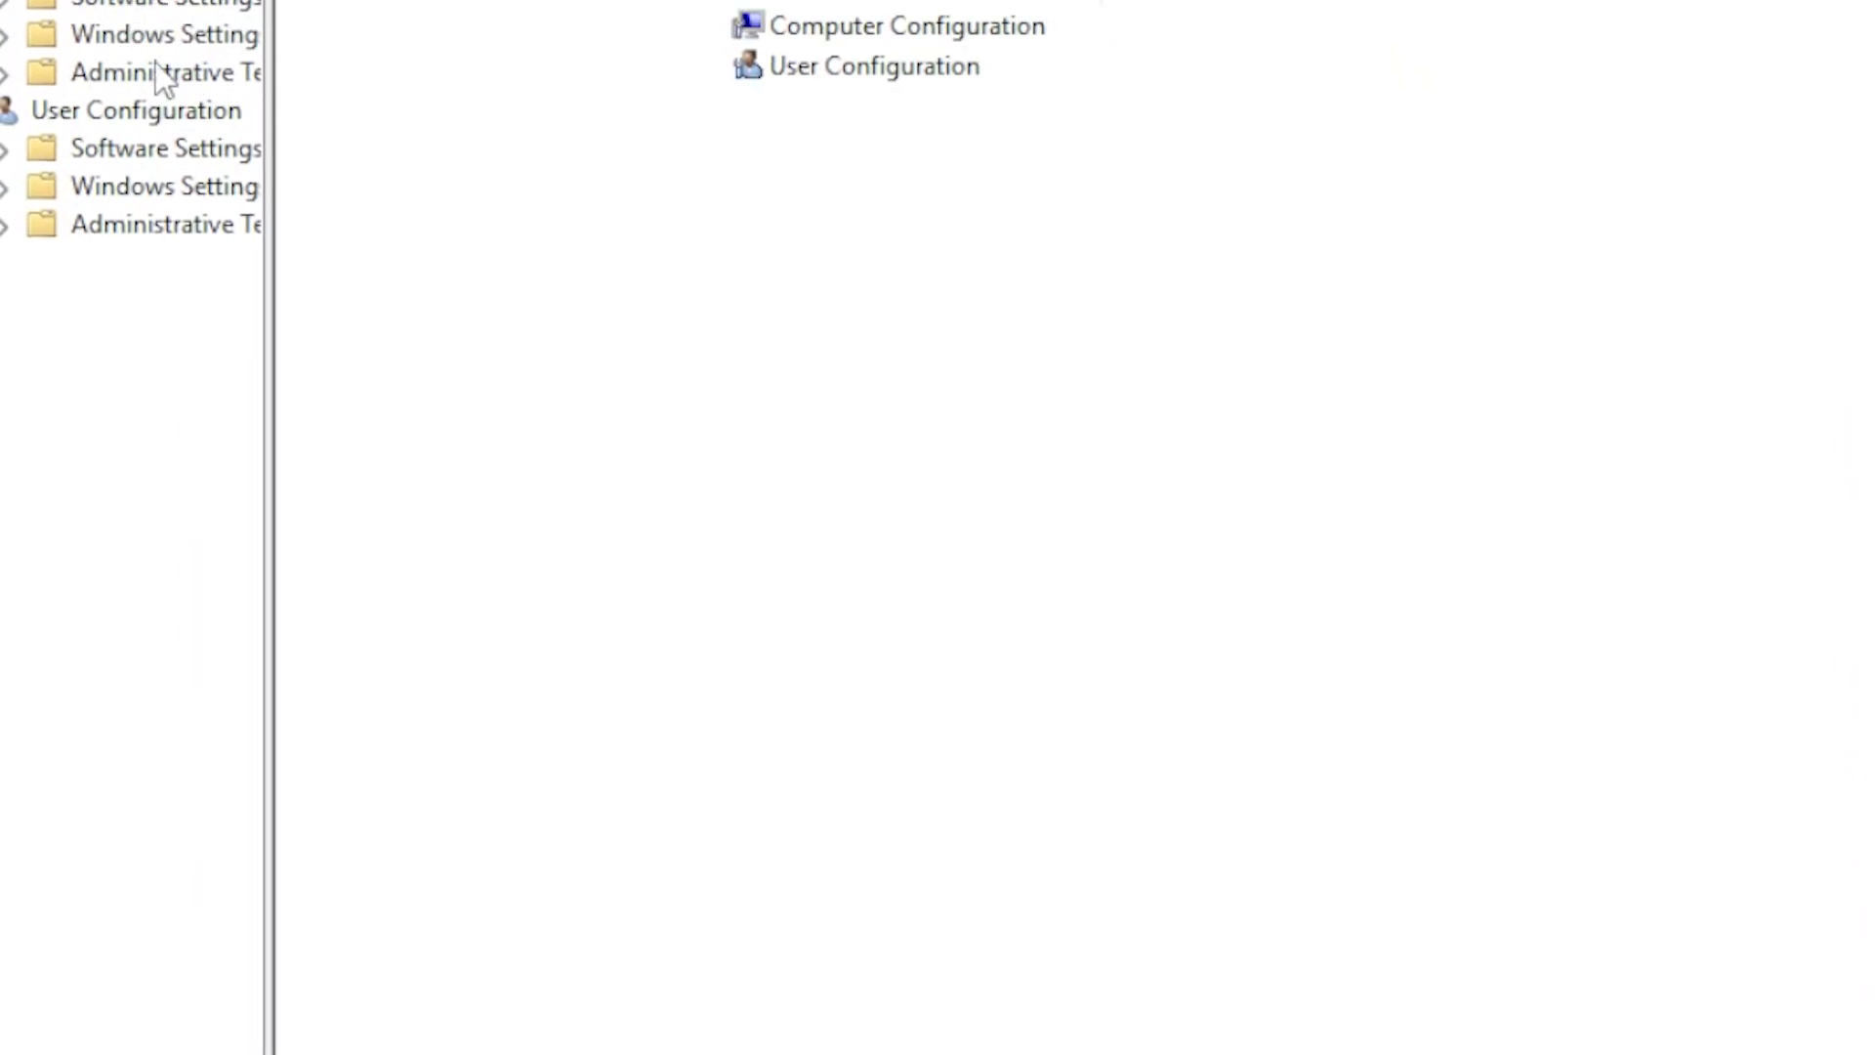
{"action": "left_click", "coordinate": [205, 232]}
{"action": "left_click", "coordinate": [195, 192]}
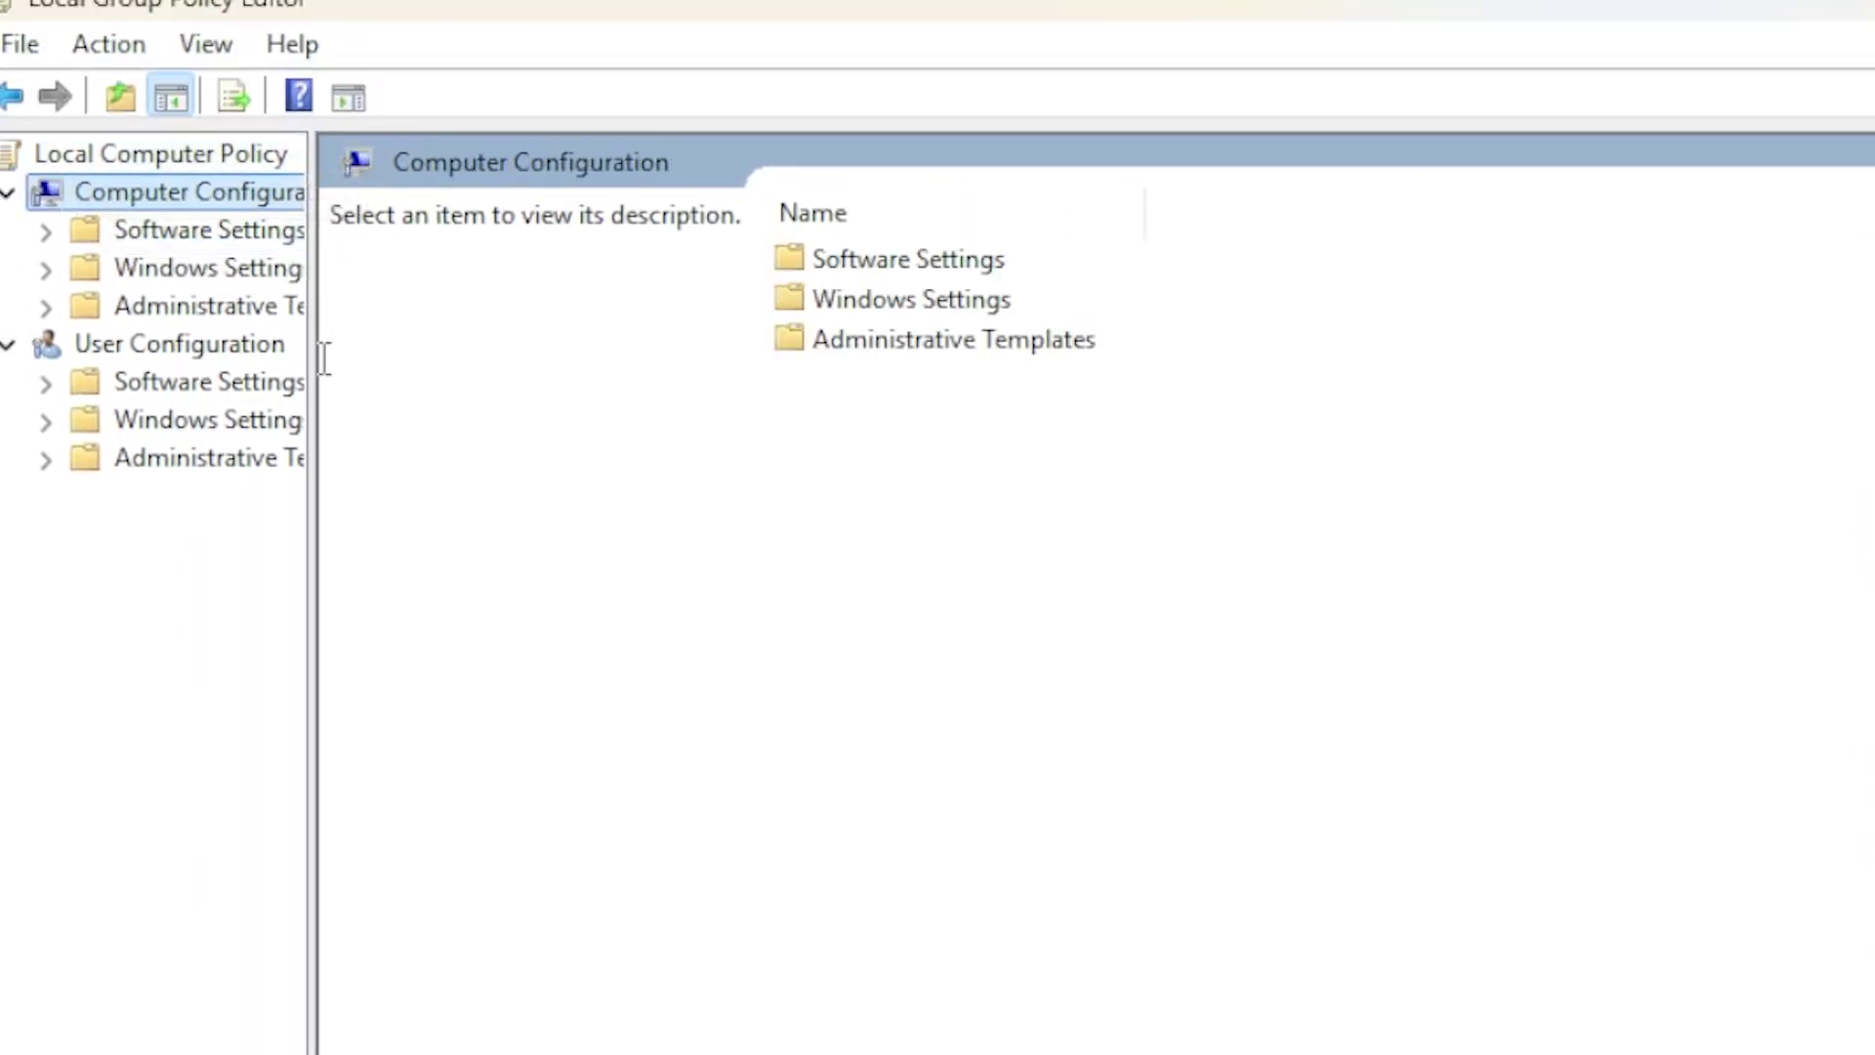
{"action": "left_click", "coordinate": [205, 307]}
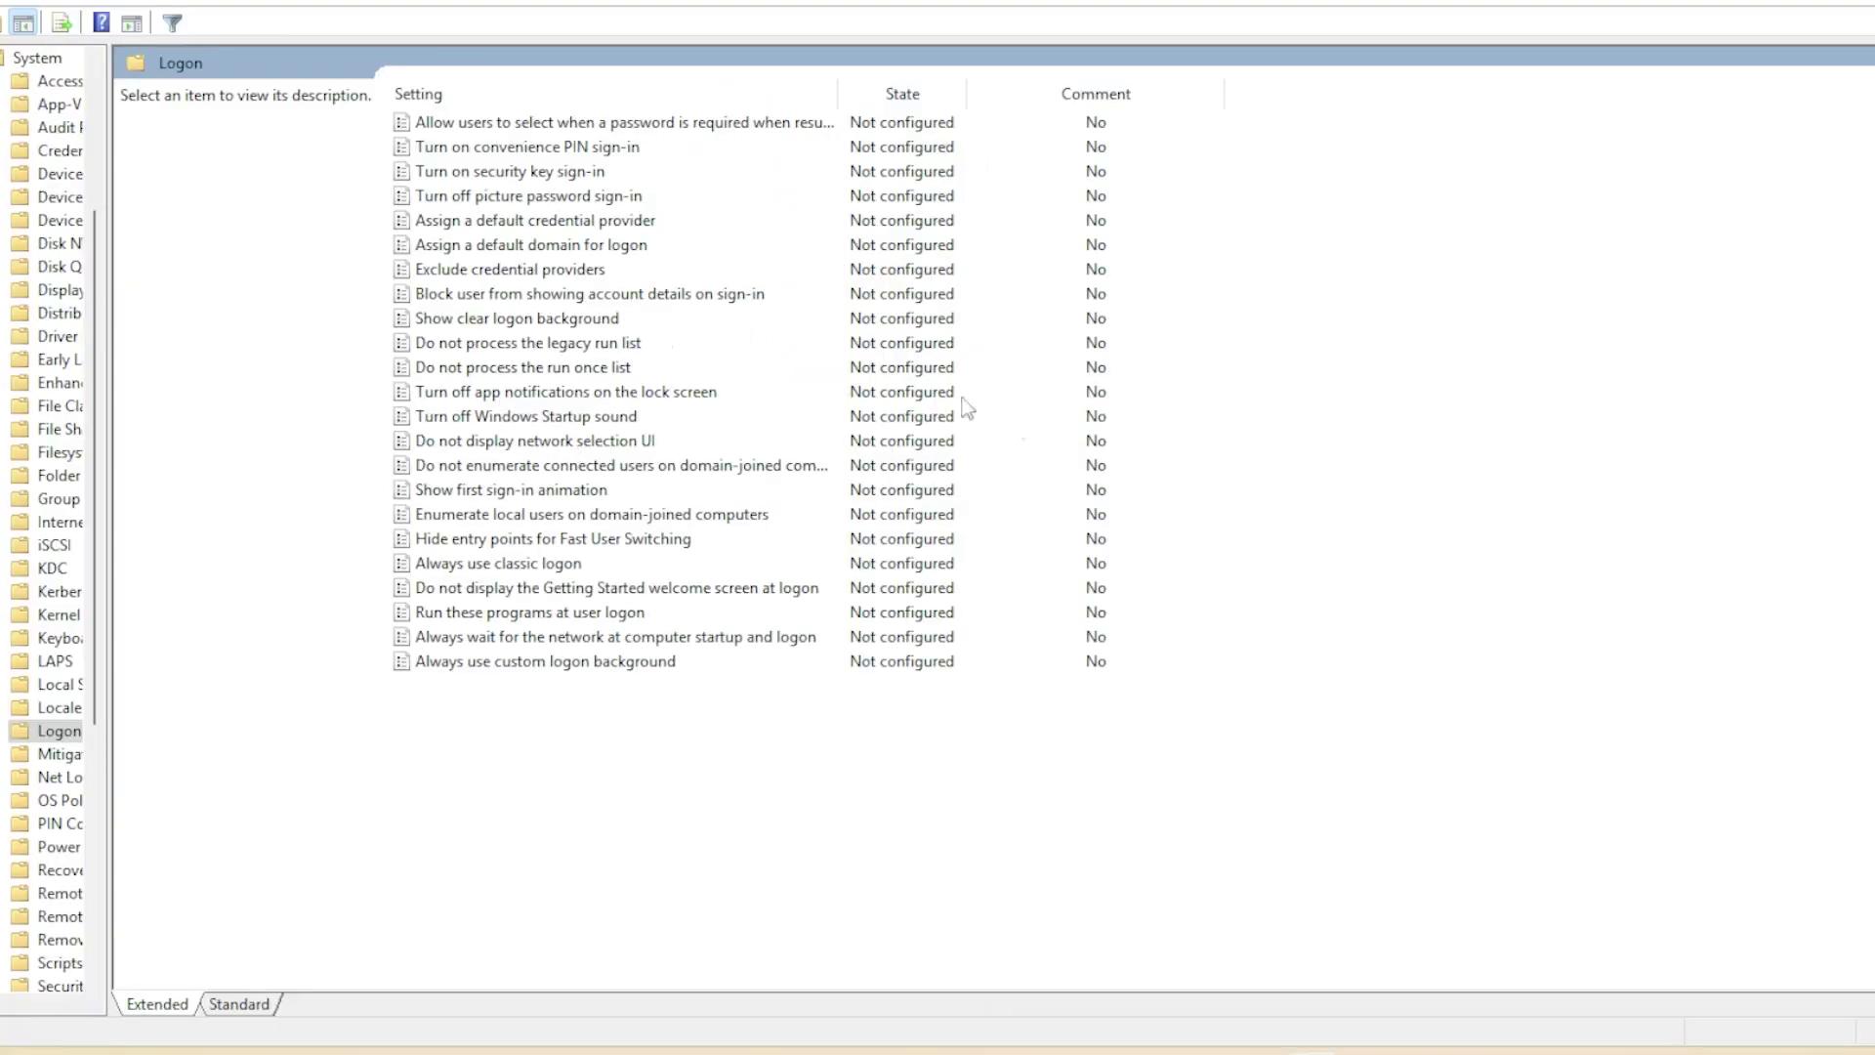
{"action": "left_click", "coordinate": [561, 539]}
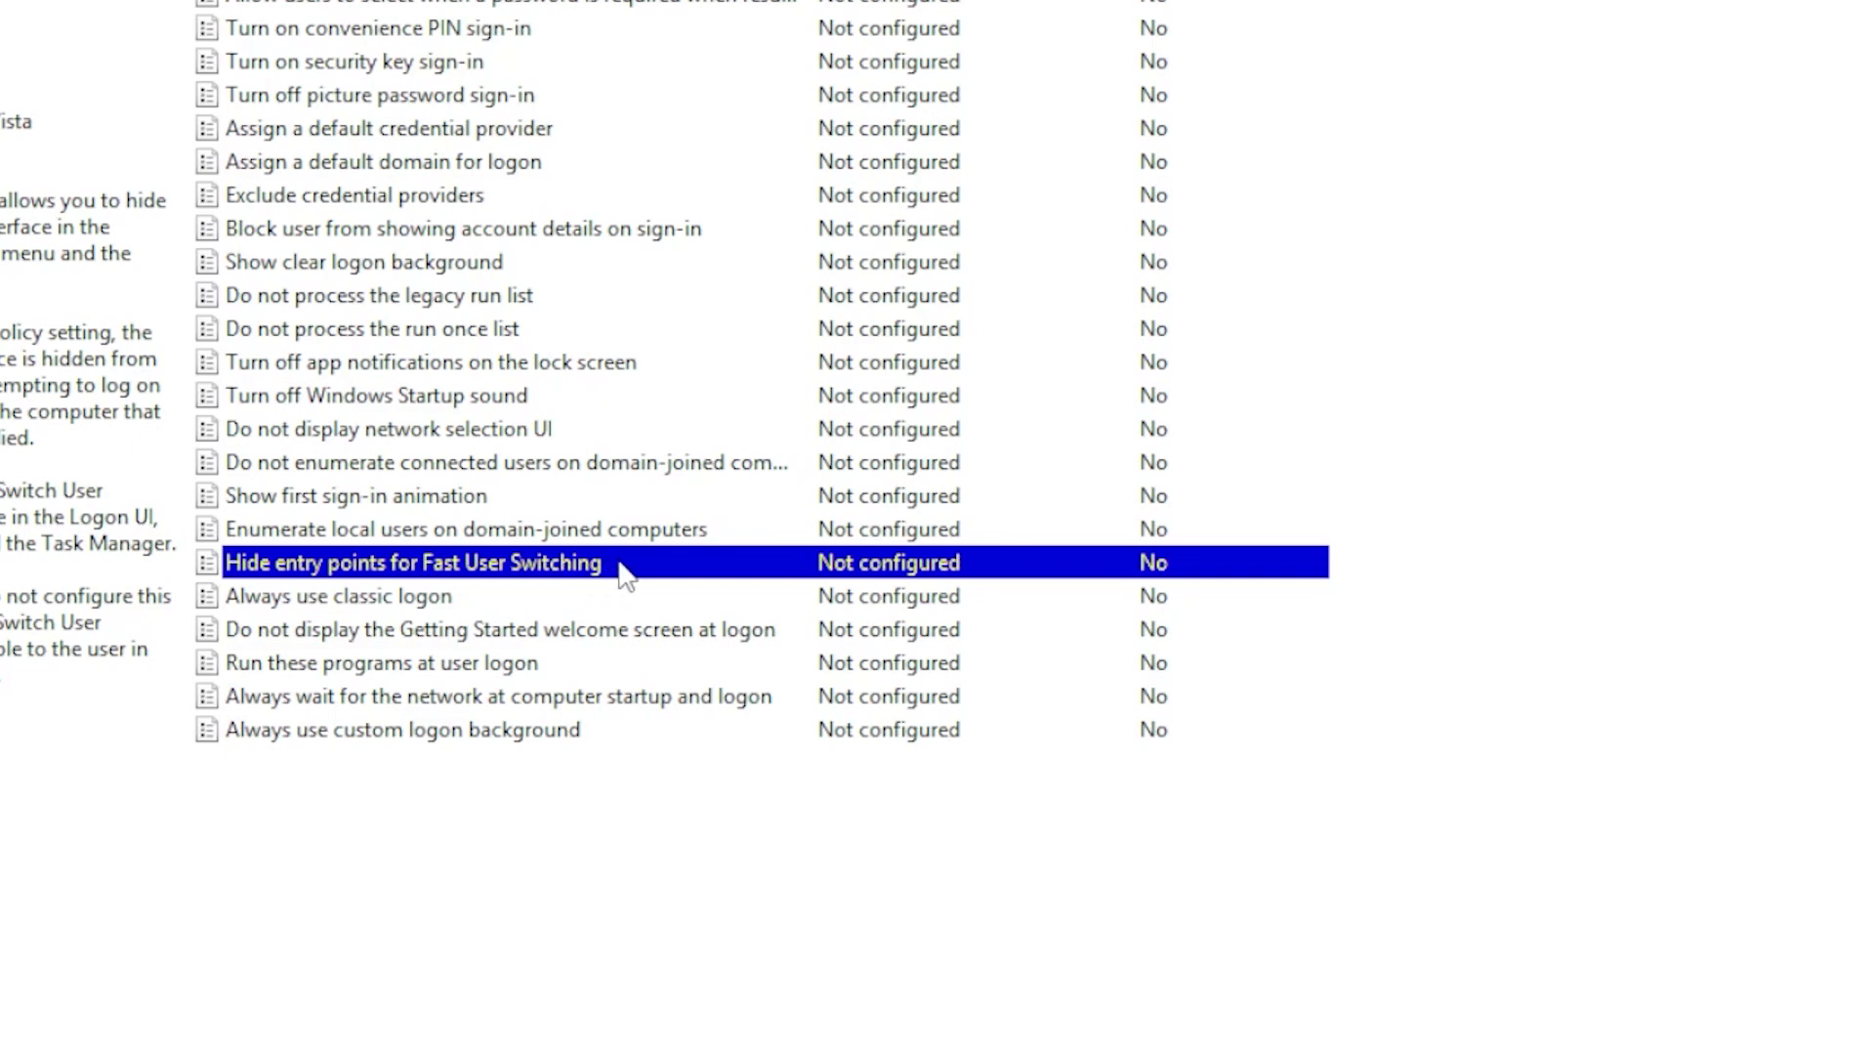
Open the Fast User Switching policy, cancel without saving so it stays Not configured, then bring up Run.
{"action": "double_click", "coordinate": [607, 562]}
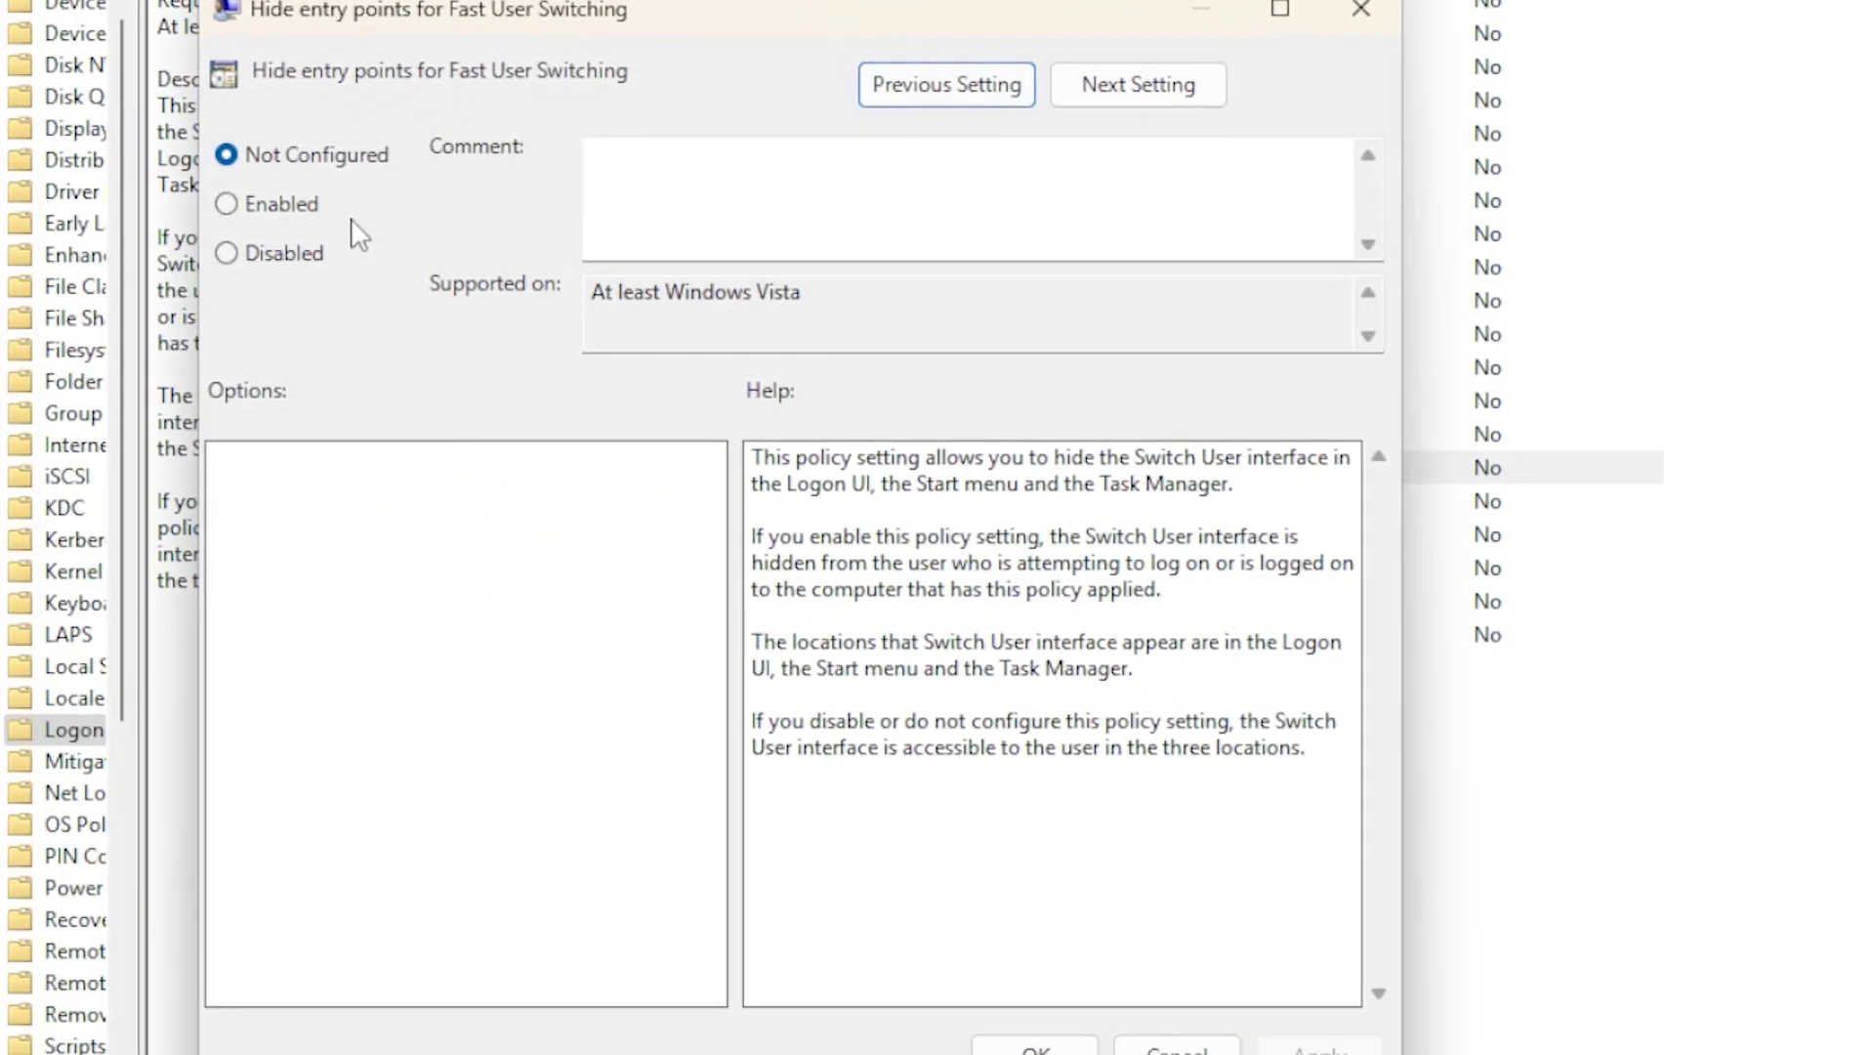
{"action": "left_click", "coordinate": [8, 336]}
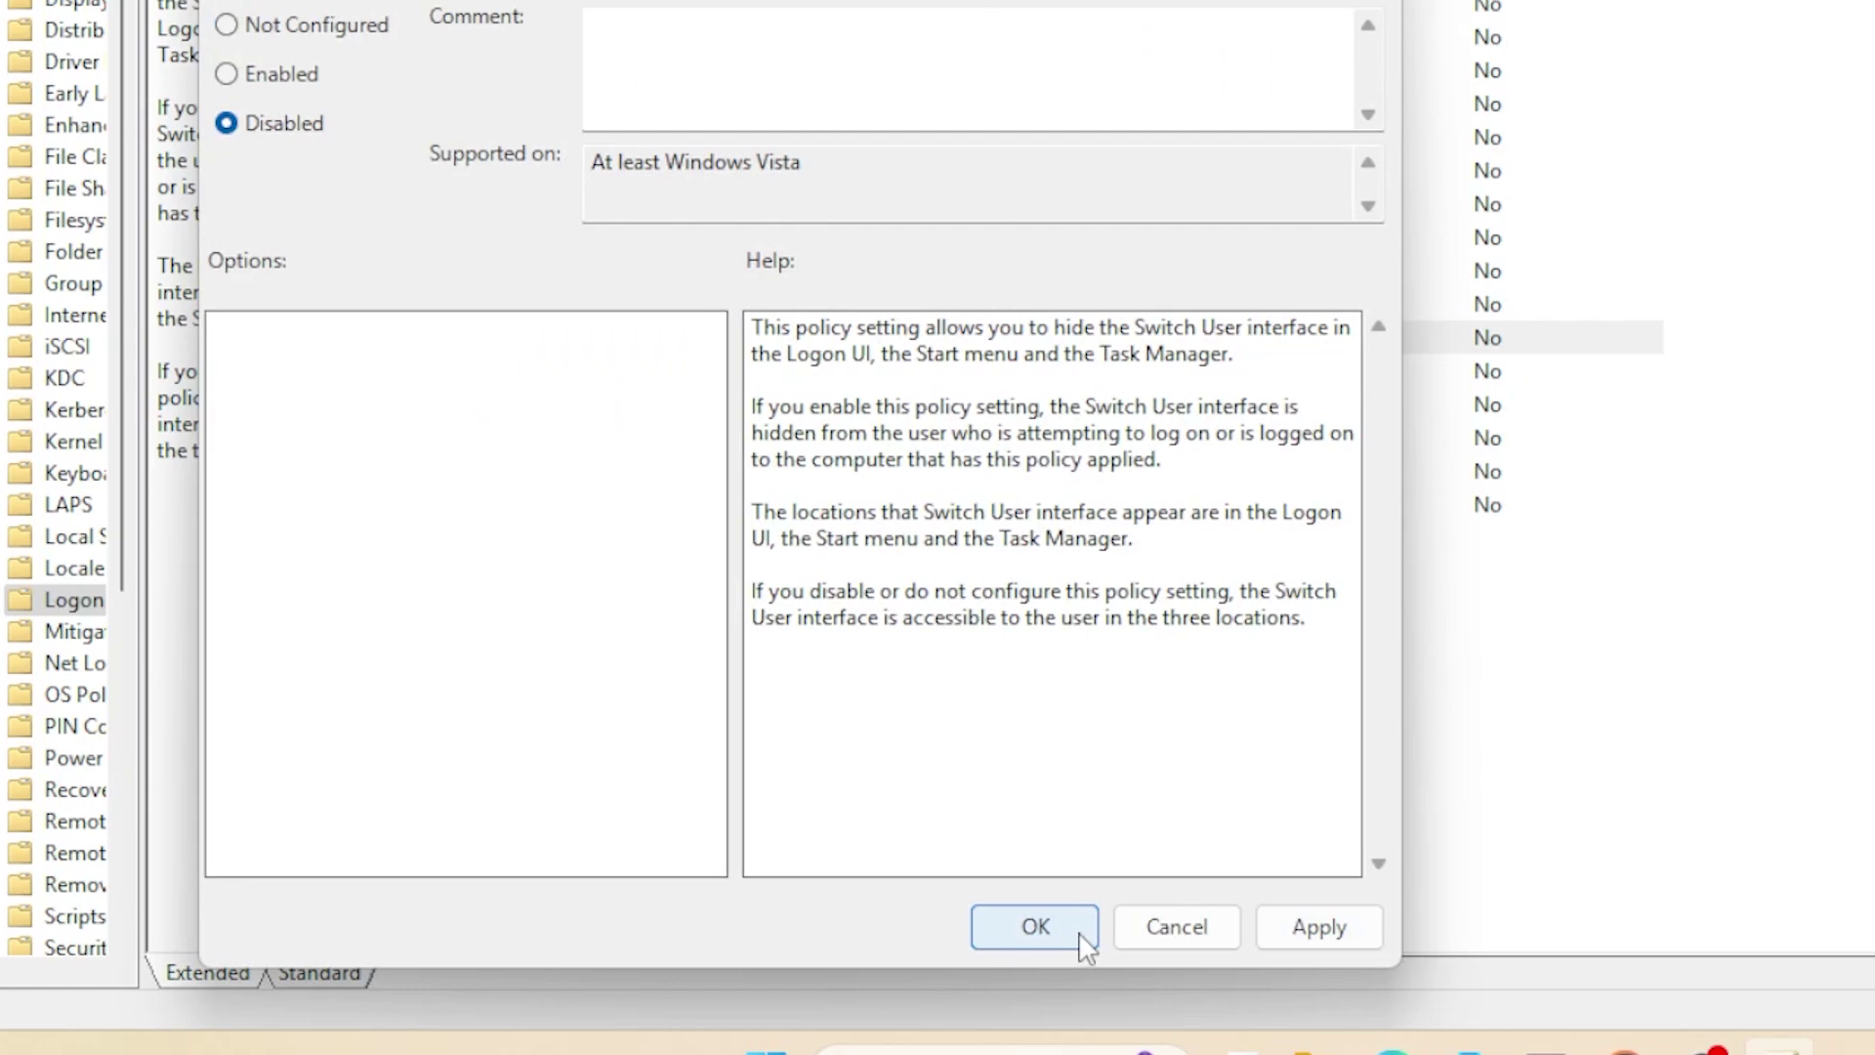
{"action": "left_click", "coordinate": [1176, 935]}
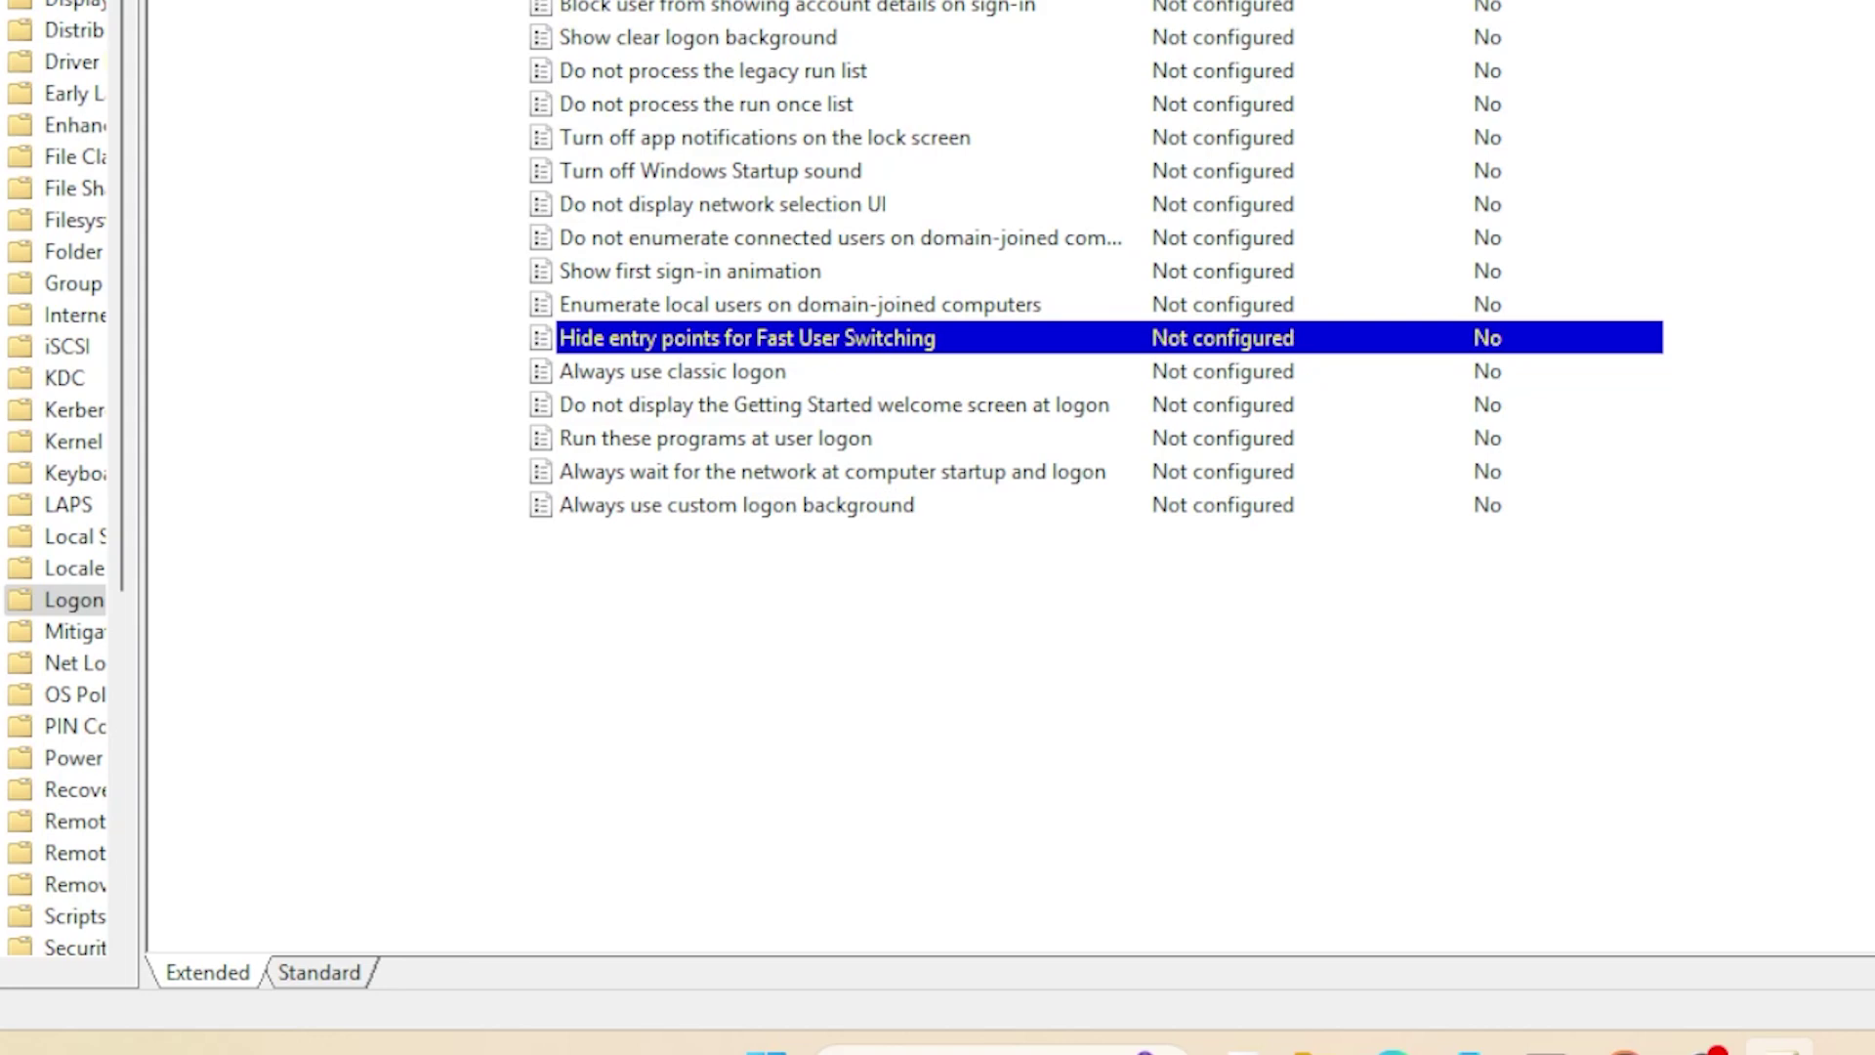
{"action": "key", "text": "super+r"}
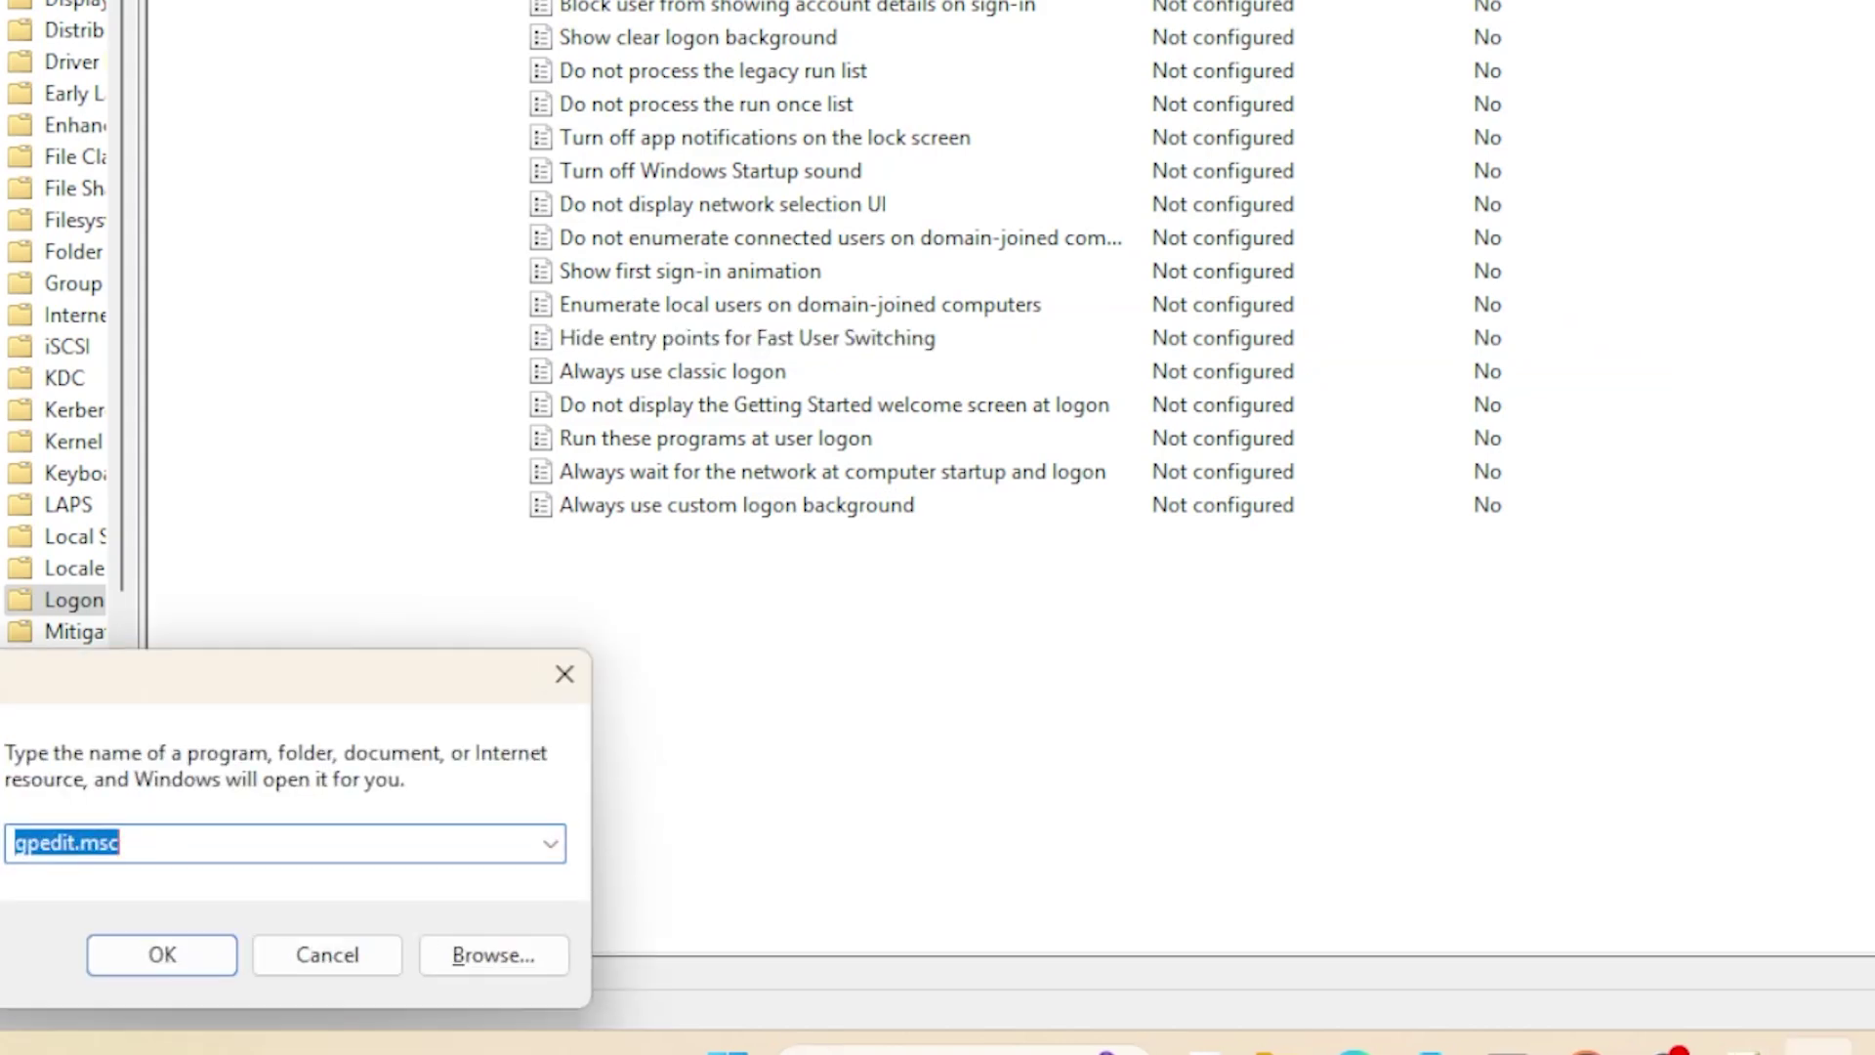
Launch regedit and expand HKEY_LOCAL_MACHINE\SOFTWARE.
{"action": "type", "text": "regedit"}
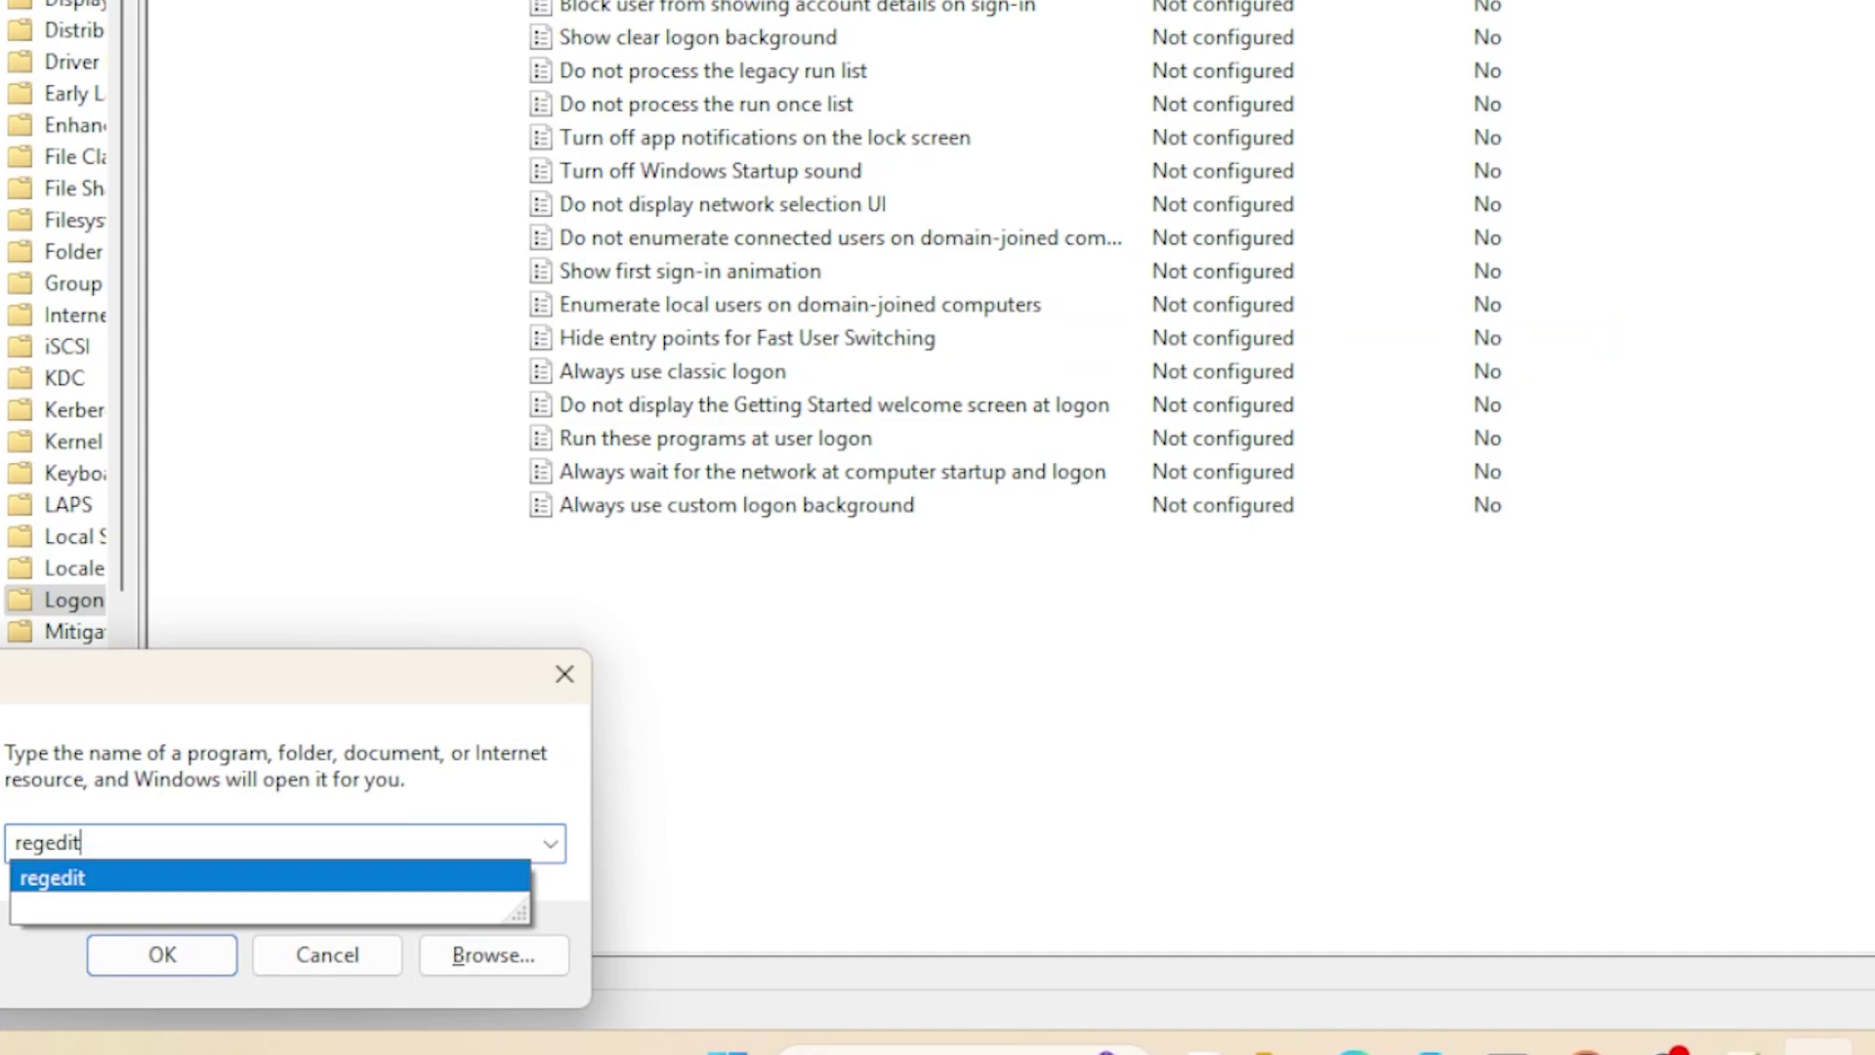
{"action": "key", "text": "Return"}
{"action": "scroll", "coordinate": [342, 537], "scroll_direction": "up", "scroll_amount": 15}
{"action": "scroll", "coordinate": [288, 347], "scroll_direction": "up", "scroll_amount": 3}
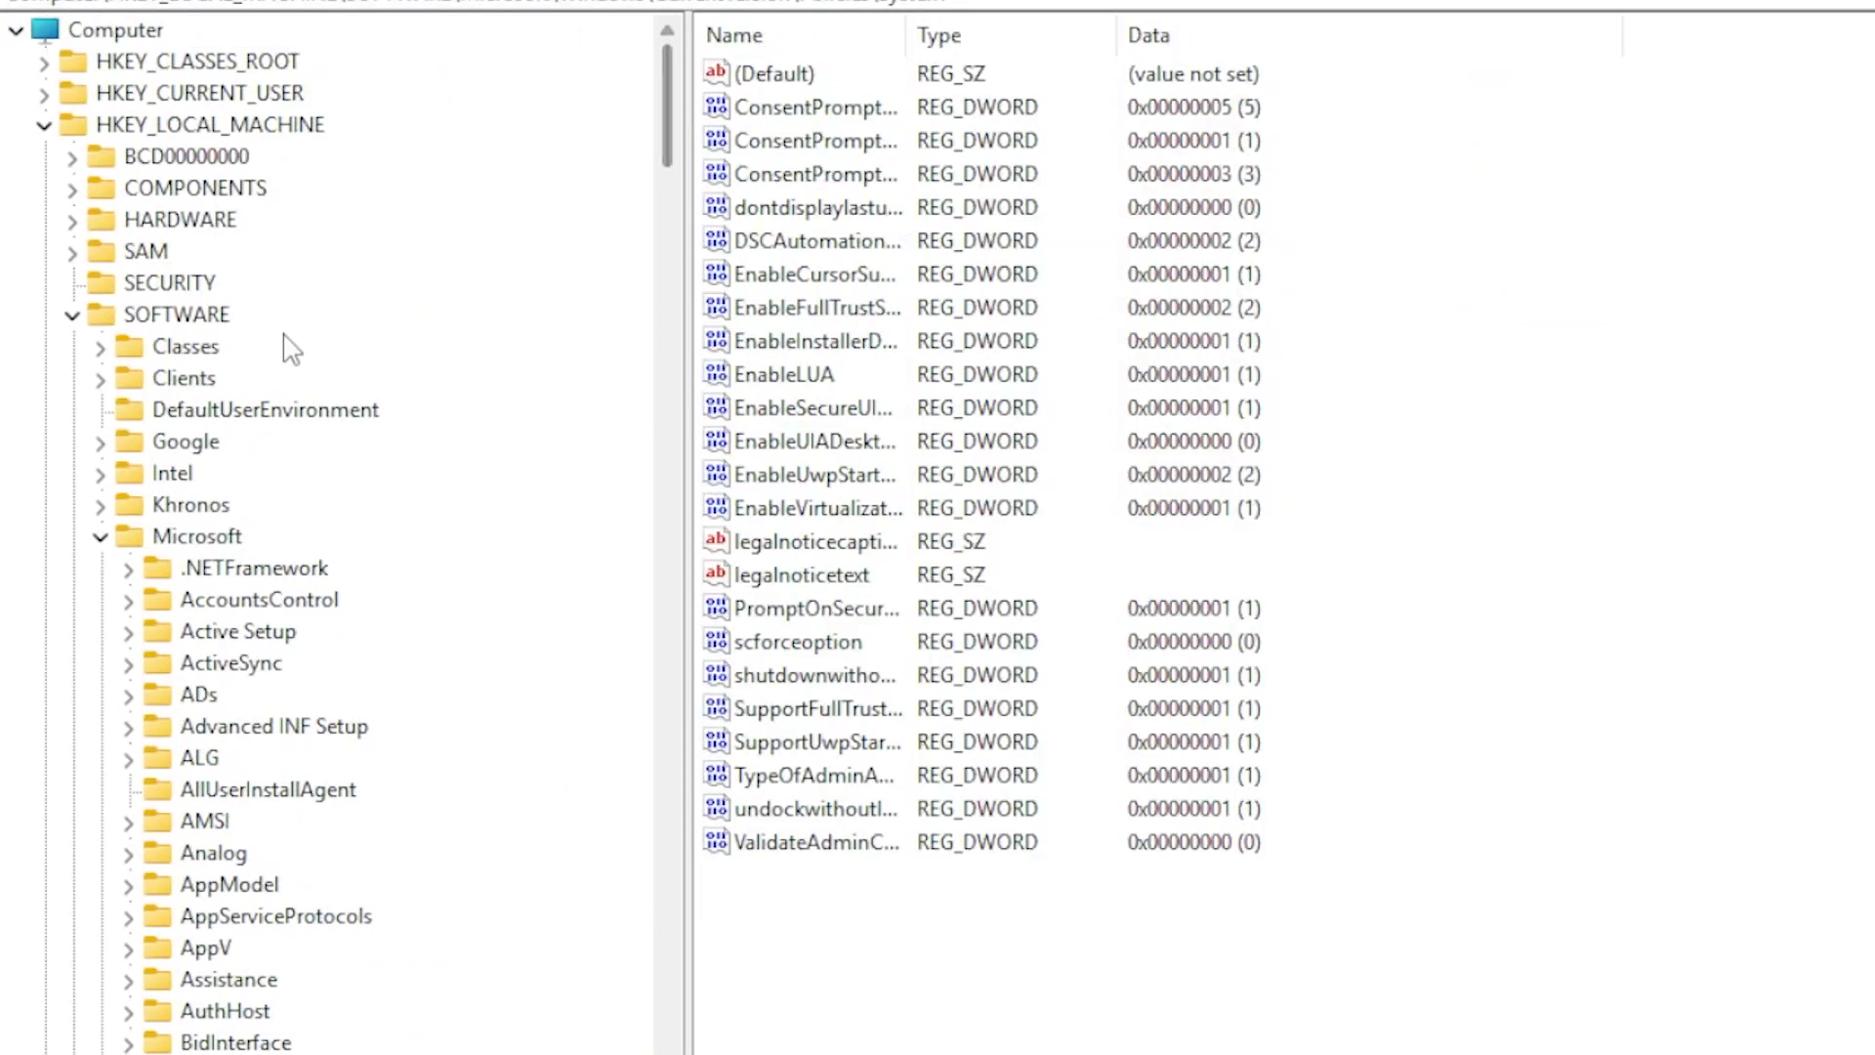
{"action": "left_click", "coordinate": [200, 127]}
{"action": "left_click", "coordinate": [199, 315]}
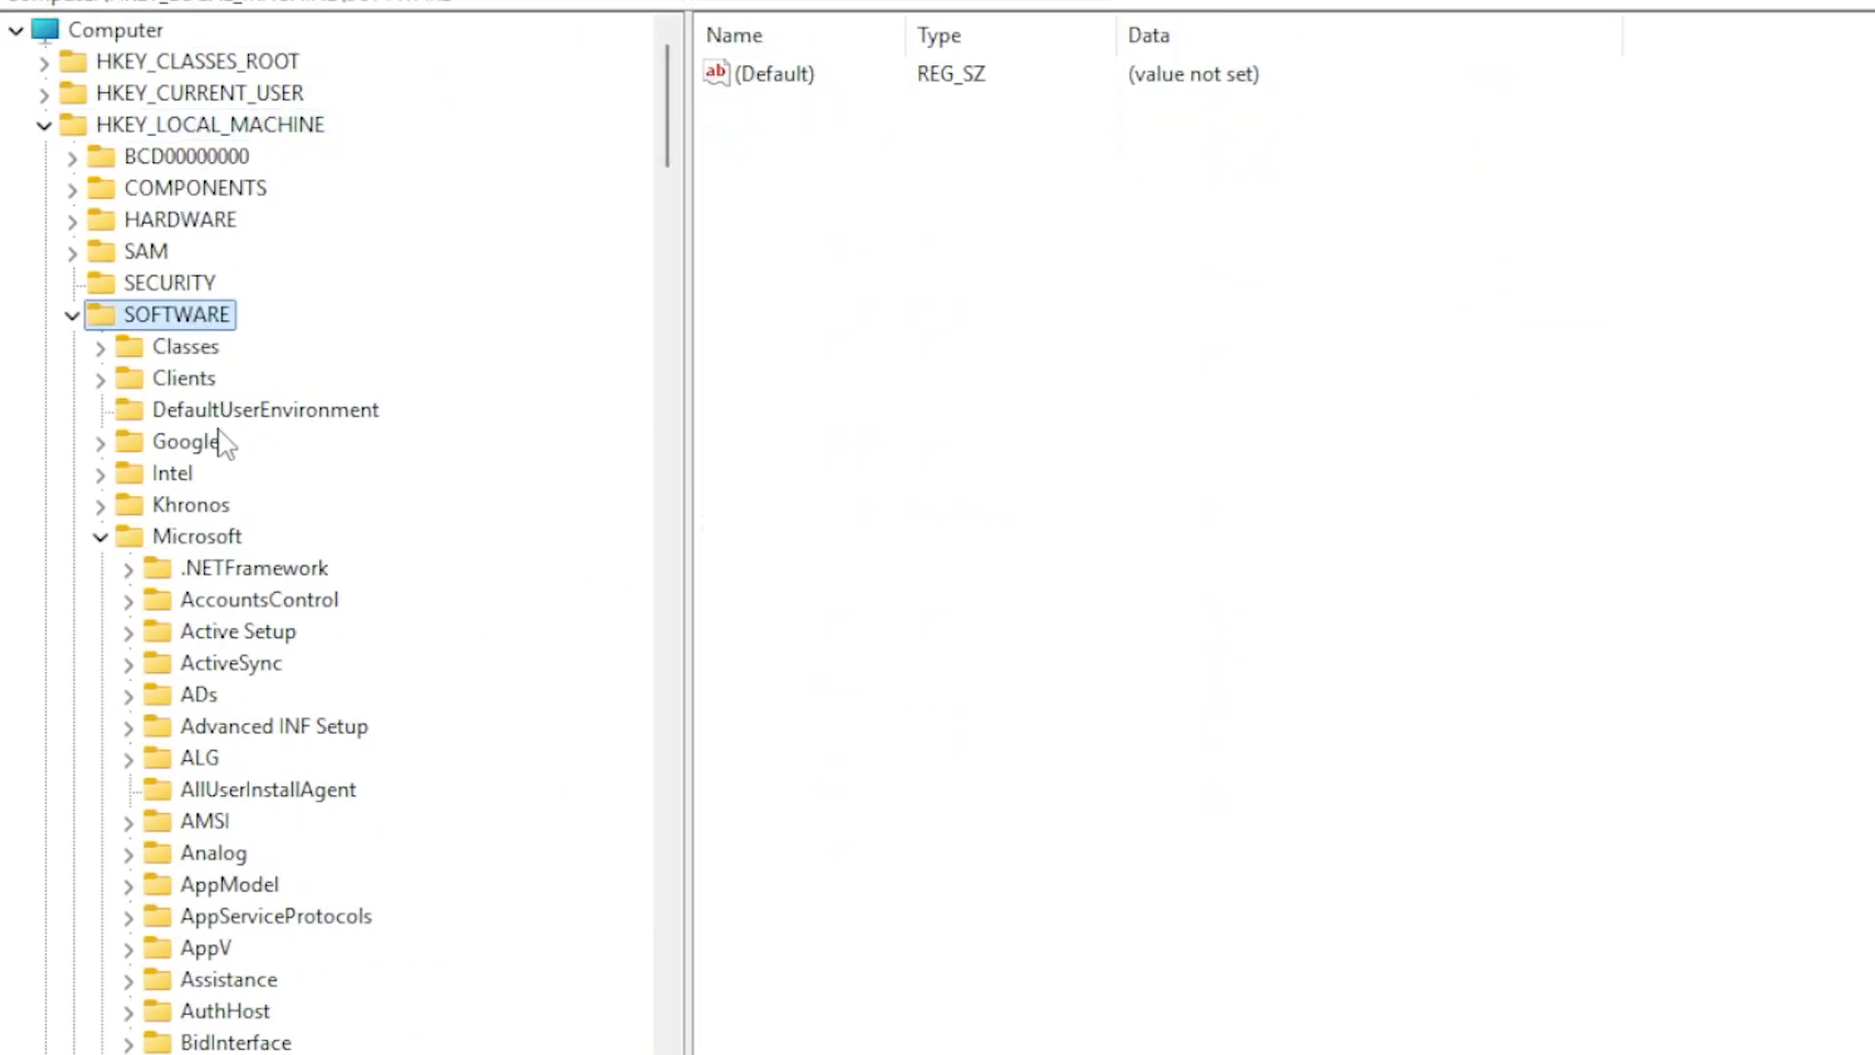
{"action": "scroll", "coordinate": [222, 440], "scroll_direction": "down", "scroll_amount": 2}
{"action": "scroll", "coordinate": [221, 348], "scroll_direction": "down", "scroll_amount": 1}
Expand Microsoft > Windows > CurrentVersion > Authentication > LogonUI to reveal its subkeys.
{"action": "left_click", "coordinate": [201, 259]}
{"action": "scroll", "coordinate": [239, 547], "scroll_direction": "down", "scroll_amount": 1}
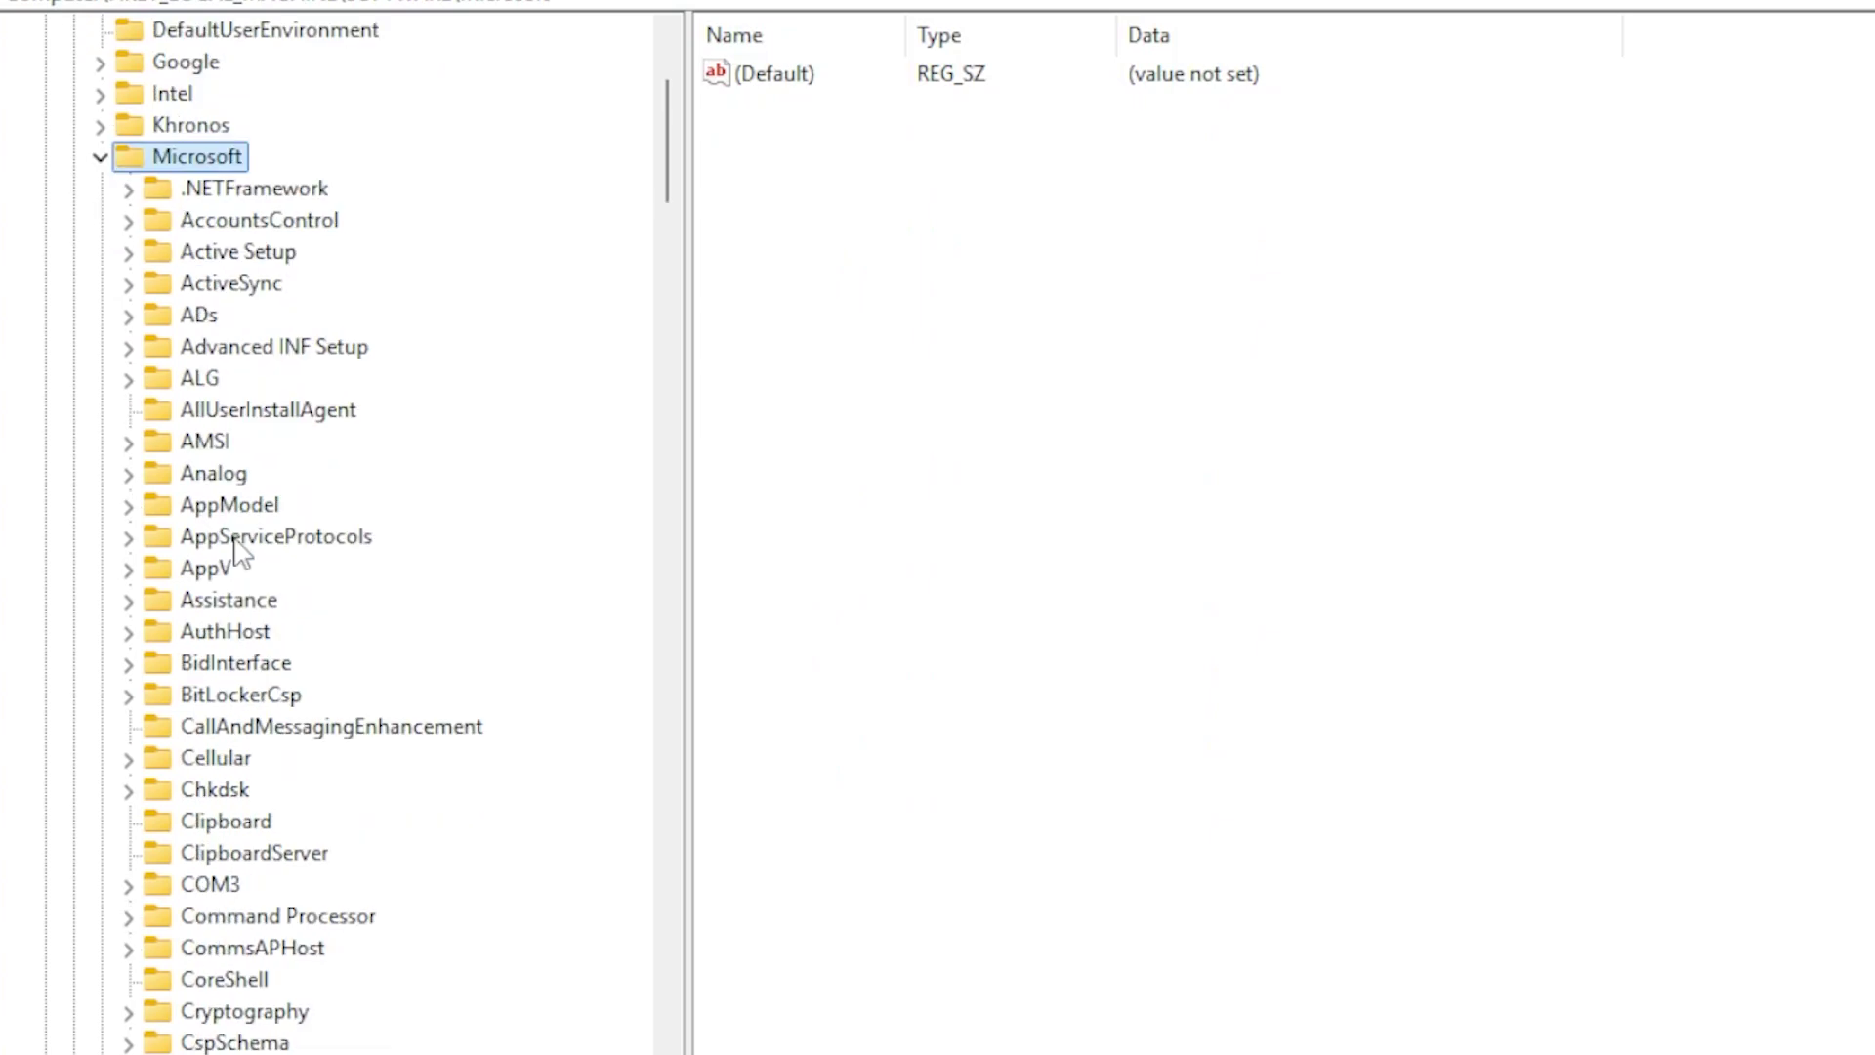
{"action": "left_click", "coordinate": [240, 539]}
{"action": "scroll", "coordinate": [291, 666], "scroll_direction": "down", "scroll_amount": 20}
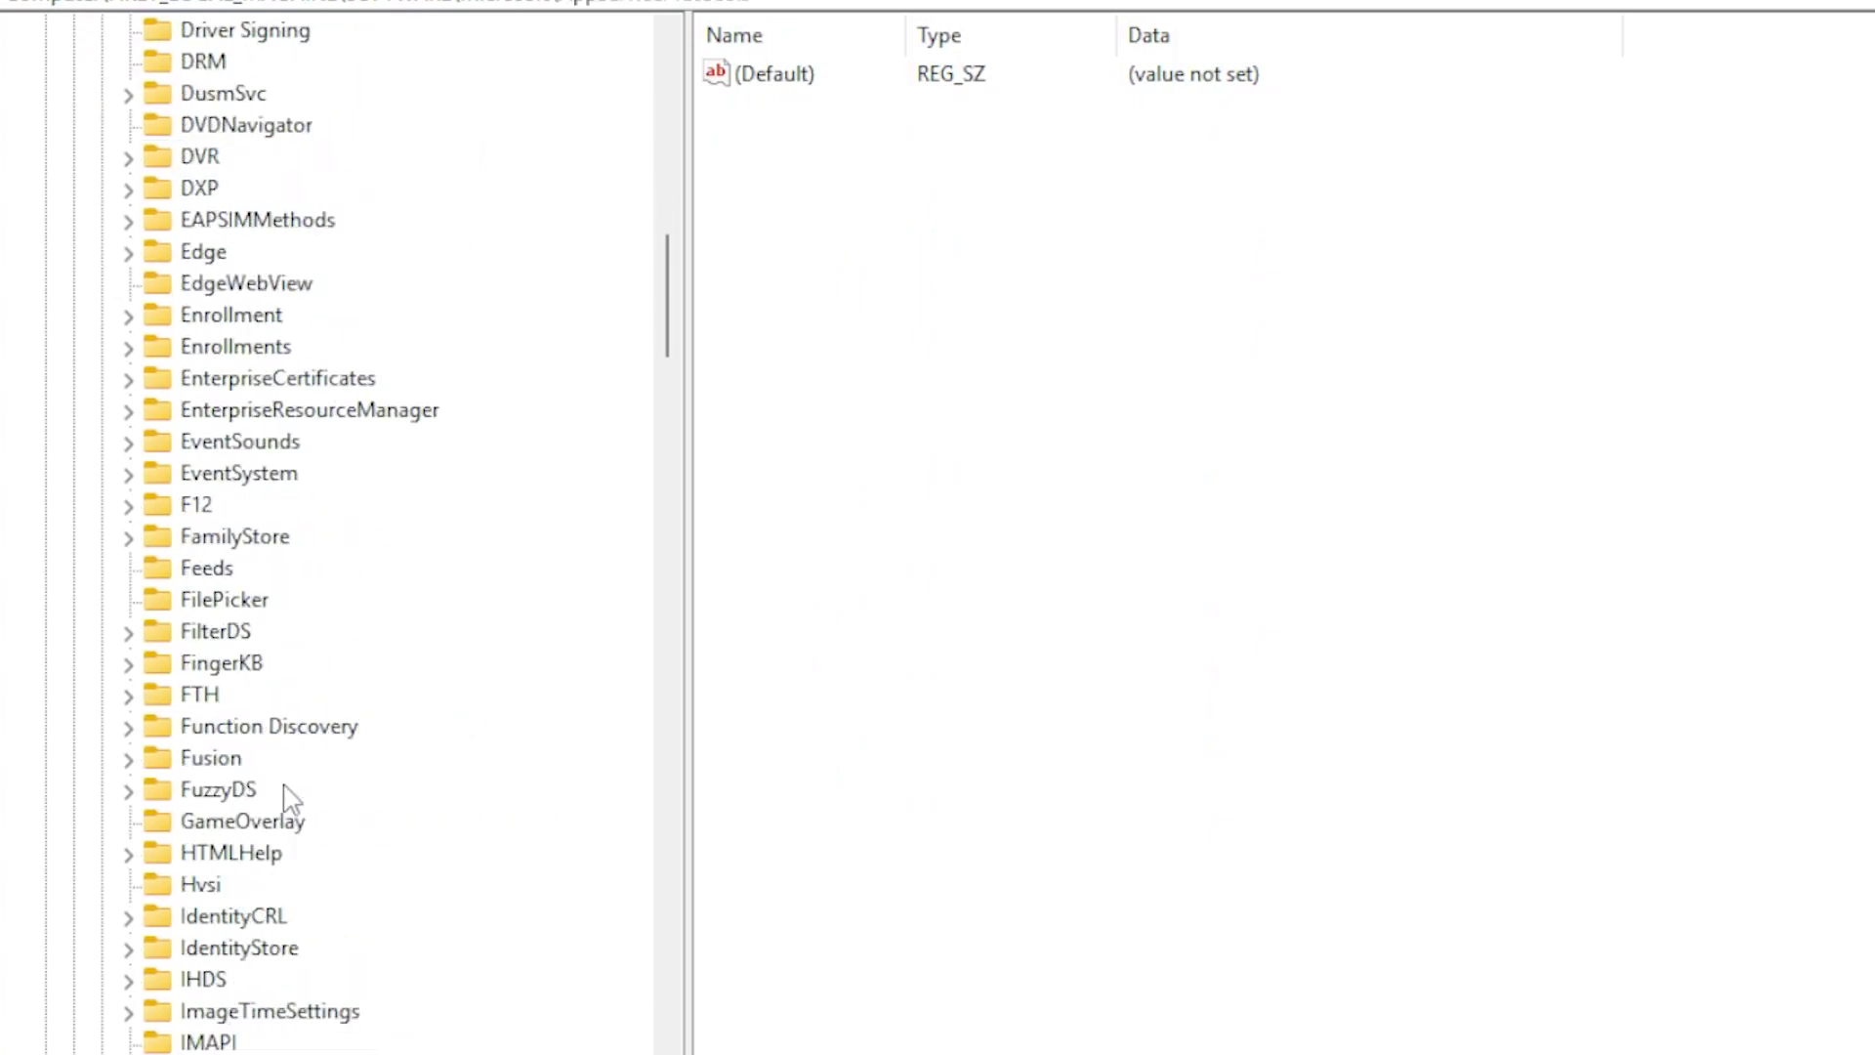
{"action": "scroll", "coordinate": [284, 831], "scroll_direction": "down", "scroll_amount": 5}
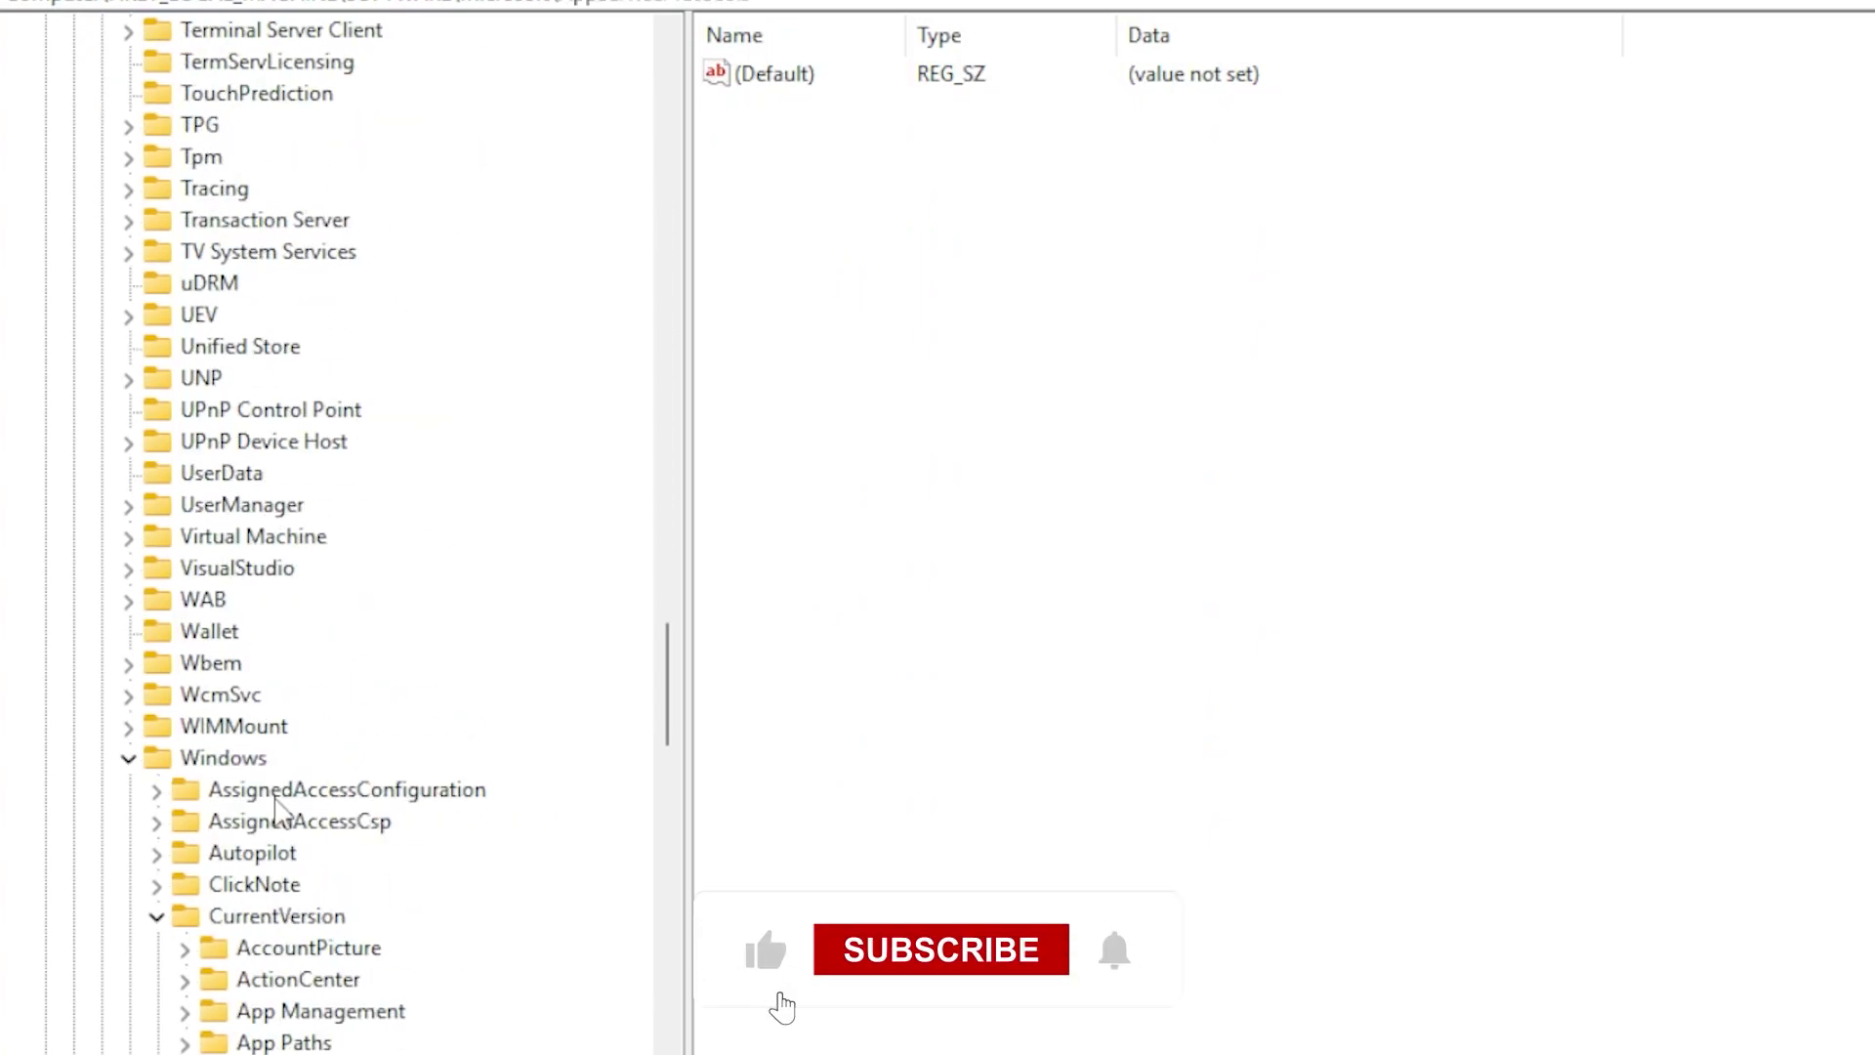
{"action": "scroll", "coordinate": [277, 811], "scroll_direction": "down", "scroll_amount": 5}
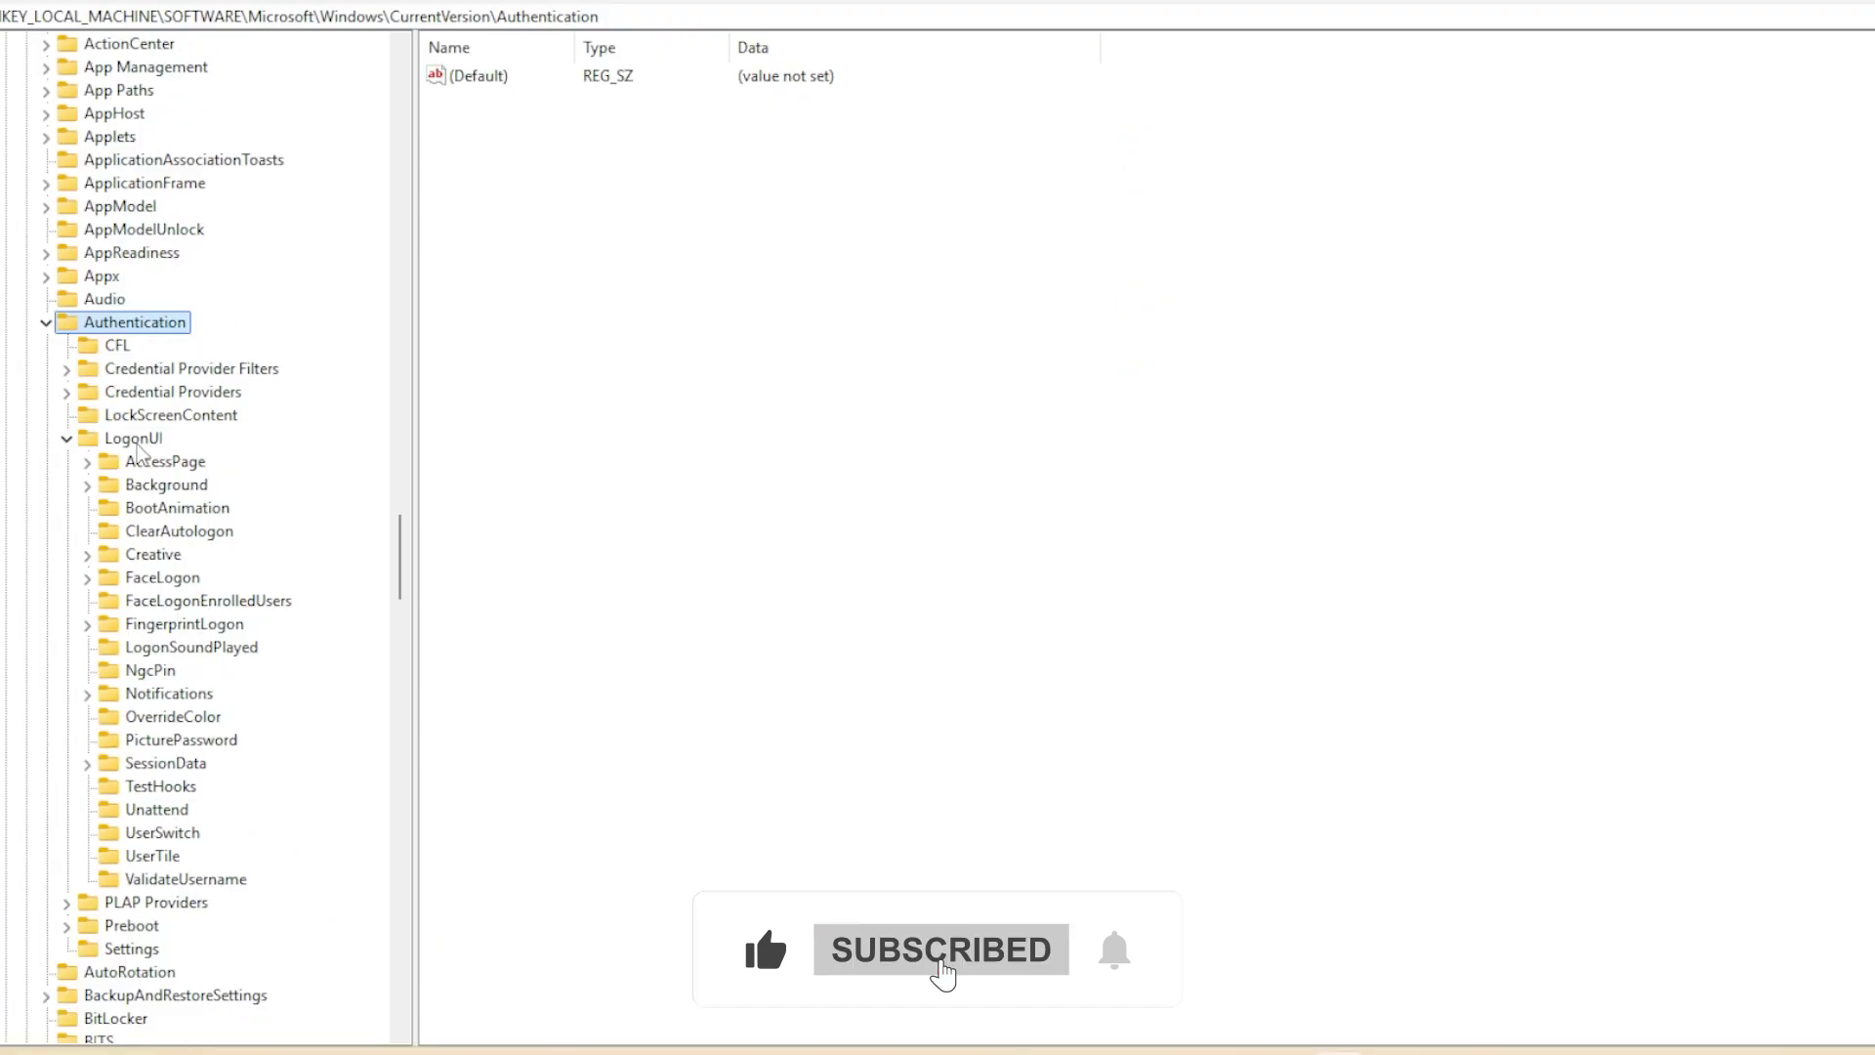
{"action": "left_click", "coordinate": [137, 446]}
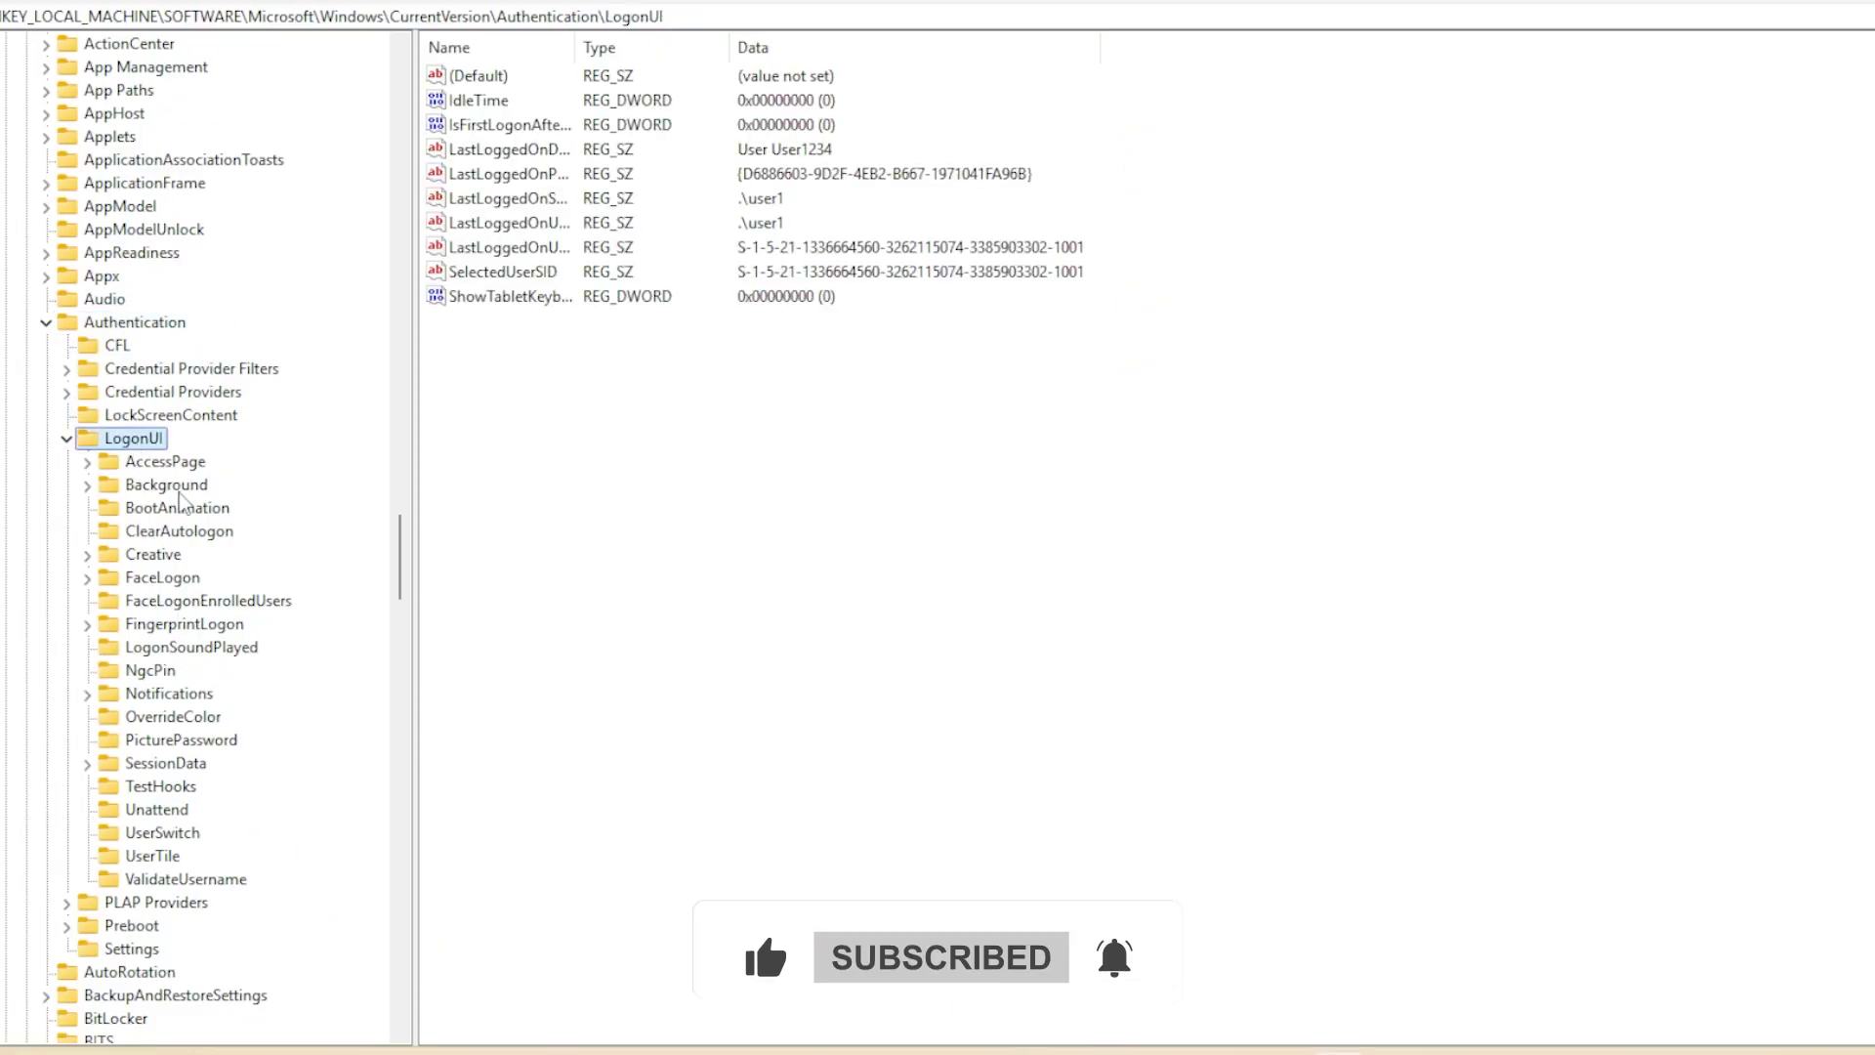
{"action": "left_click", "coordinate": [151, 578]}
Select UserSwitch, add a default-named DWORD, then delete New Value #1.
{"action": "key", "text": "u"}
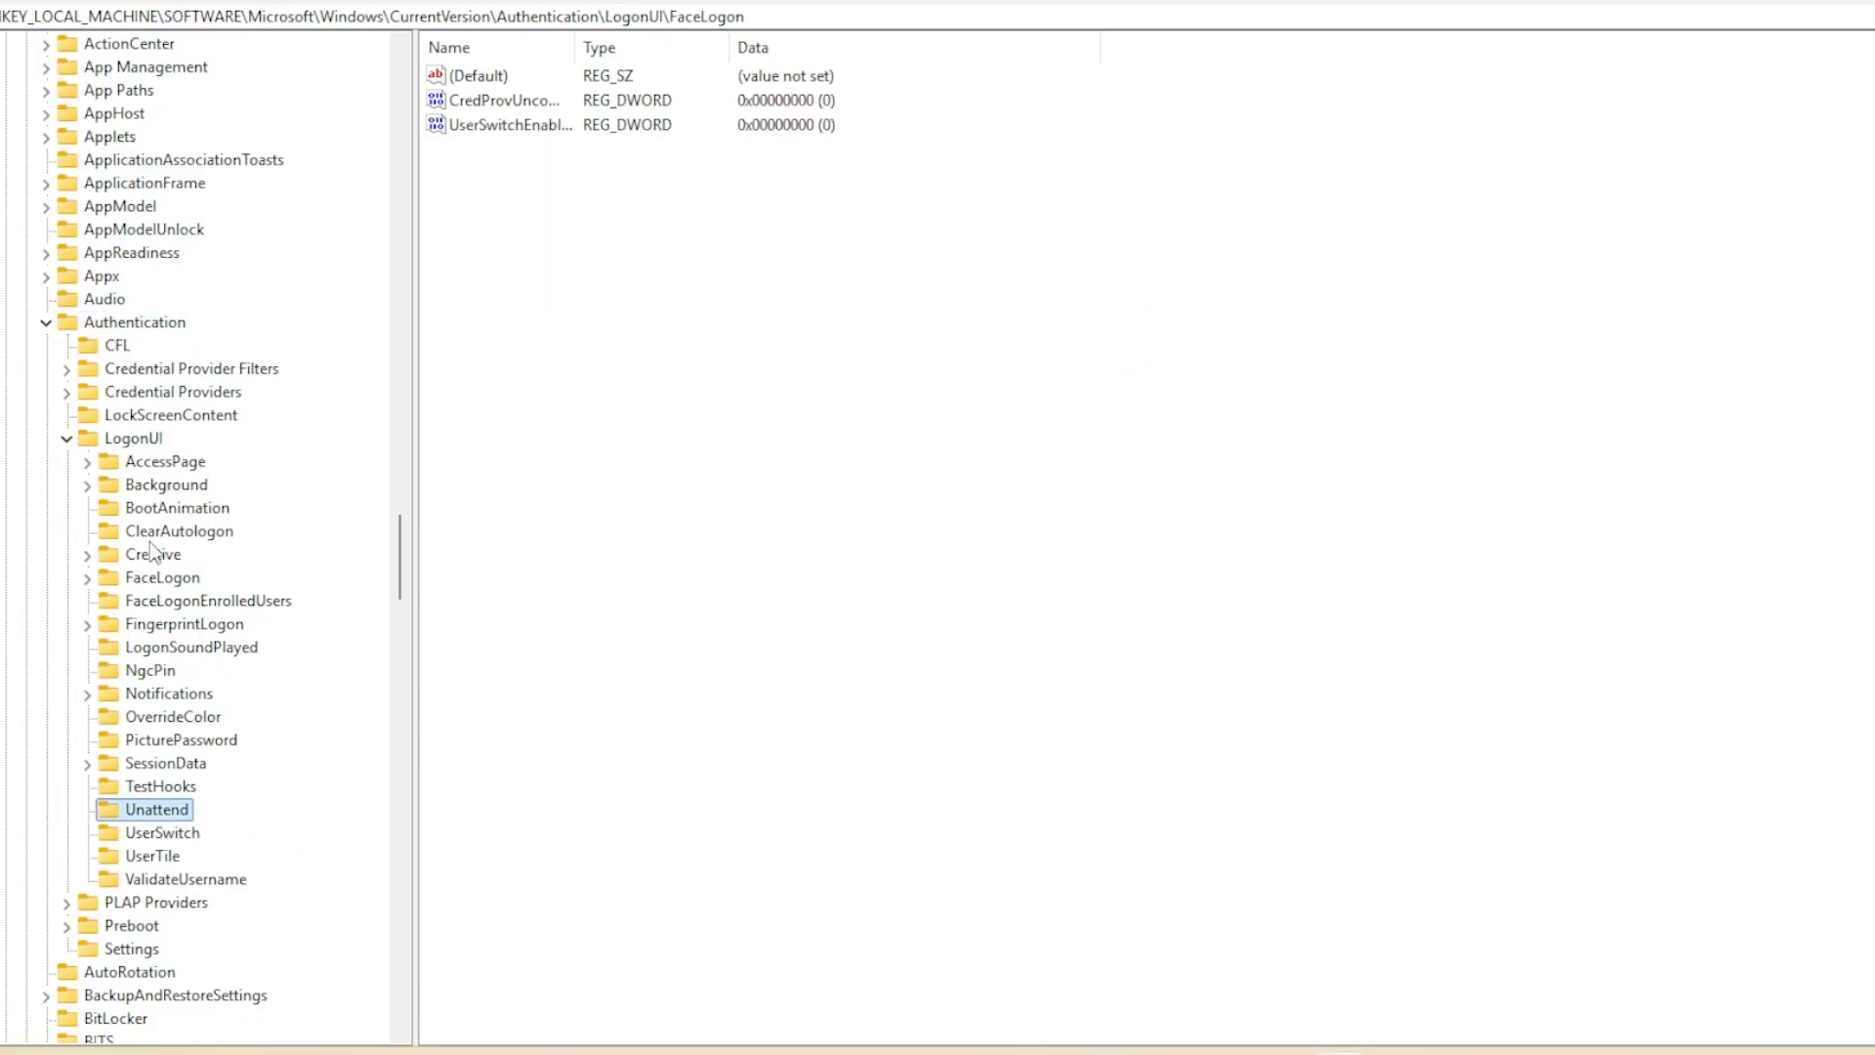
{"action": "left_click", "coordinate": [159, 838]}
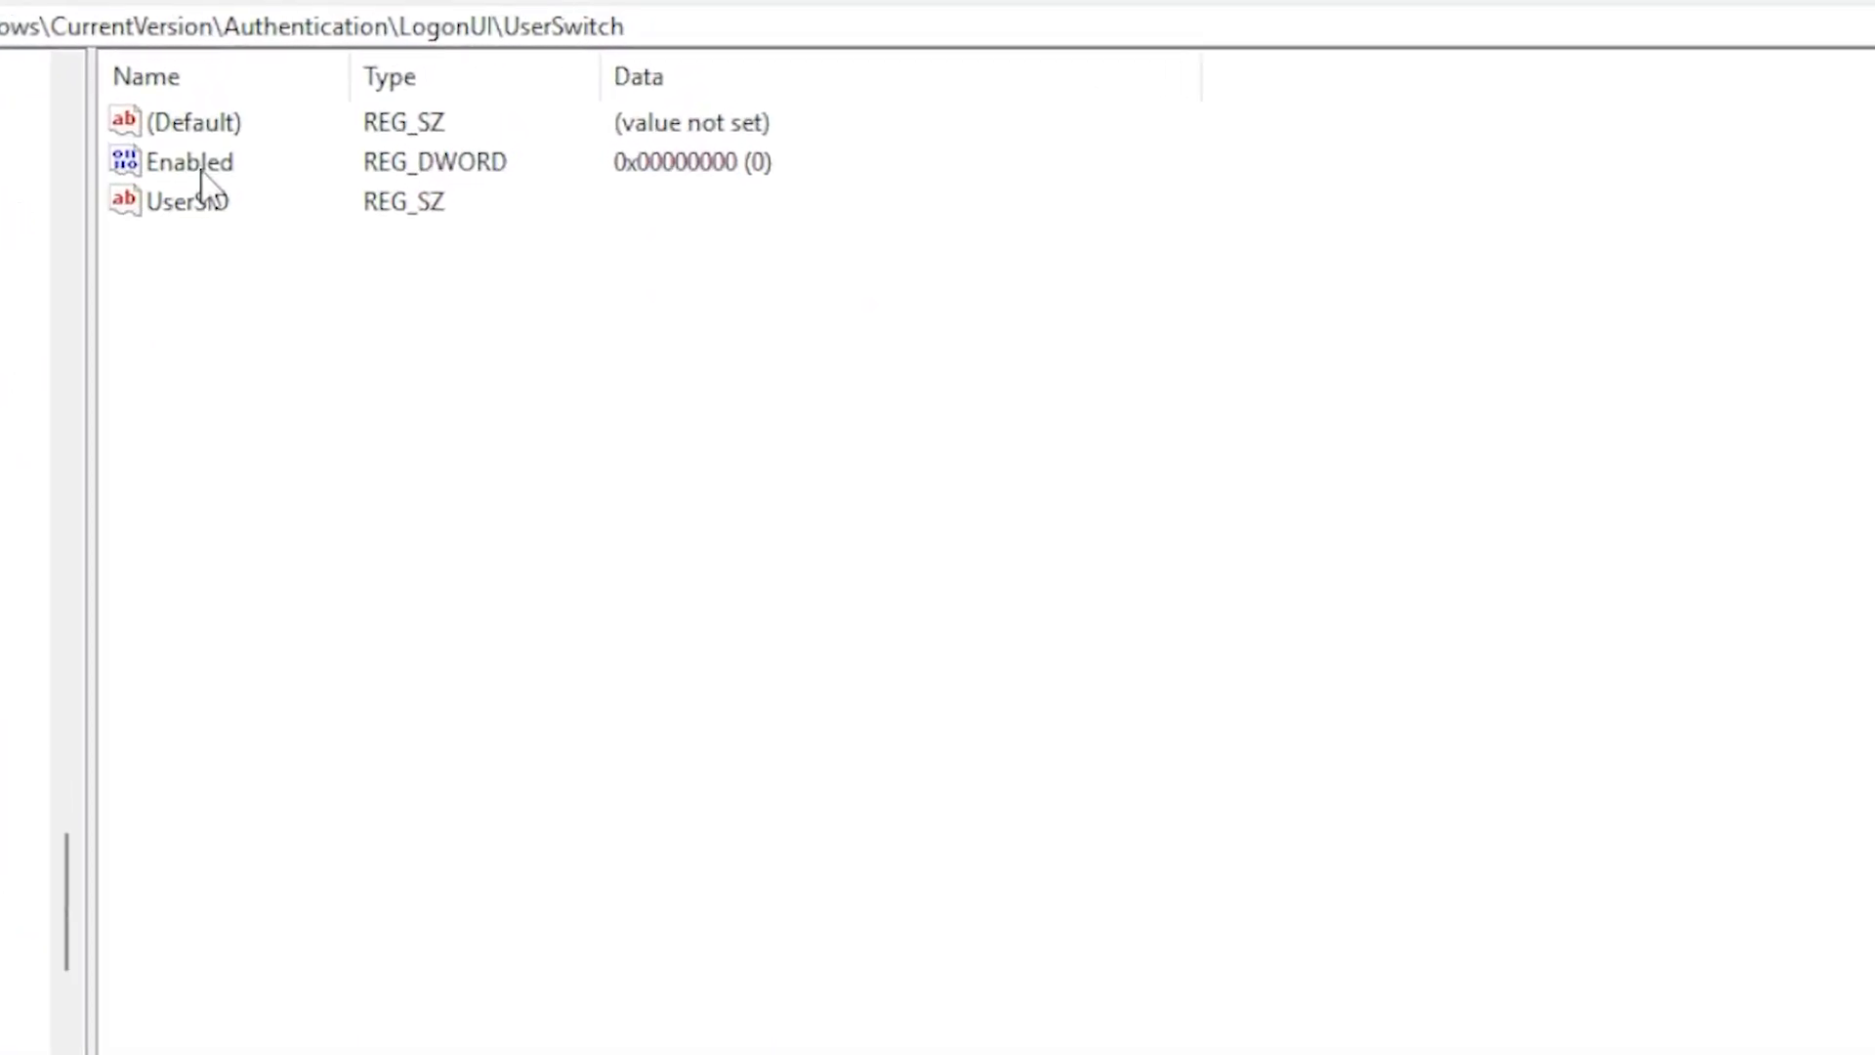
{"action": "right_click", "coordinate": [342, 394]}
{"action": "mouse_move", "coordinate": [430, 432]}
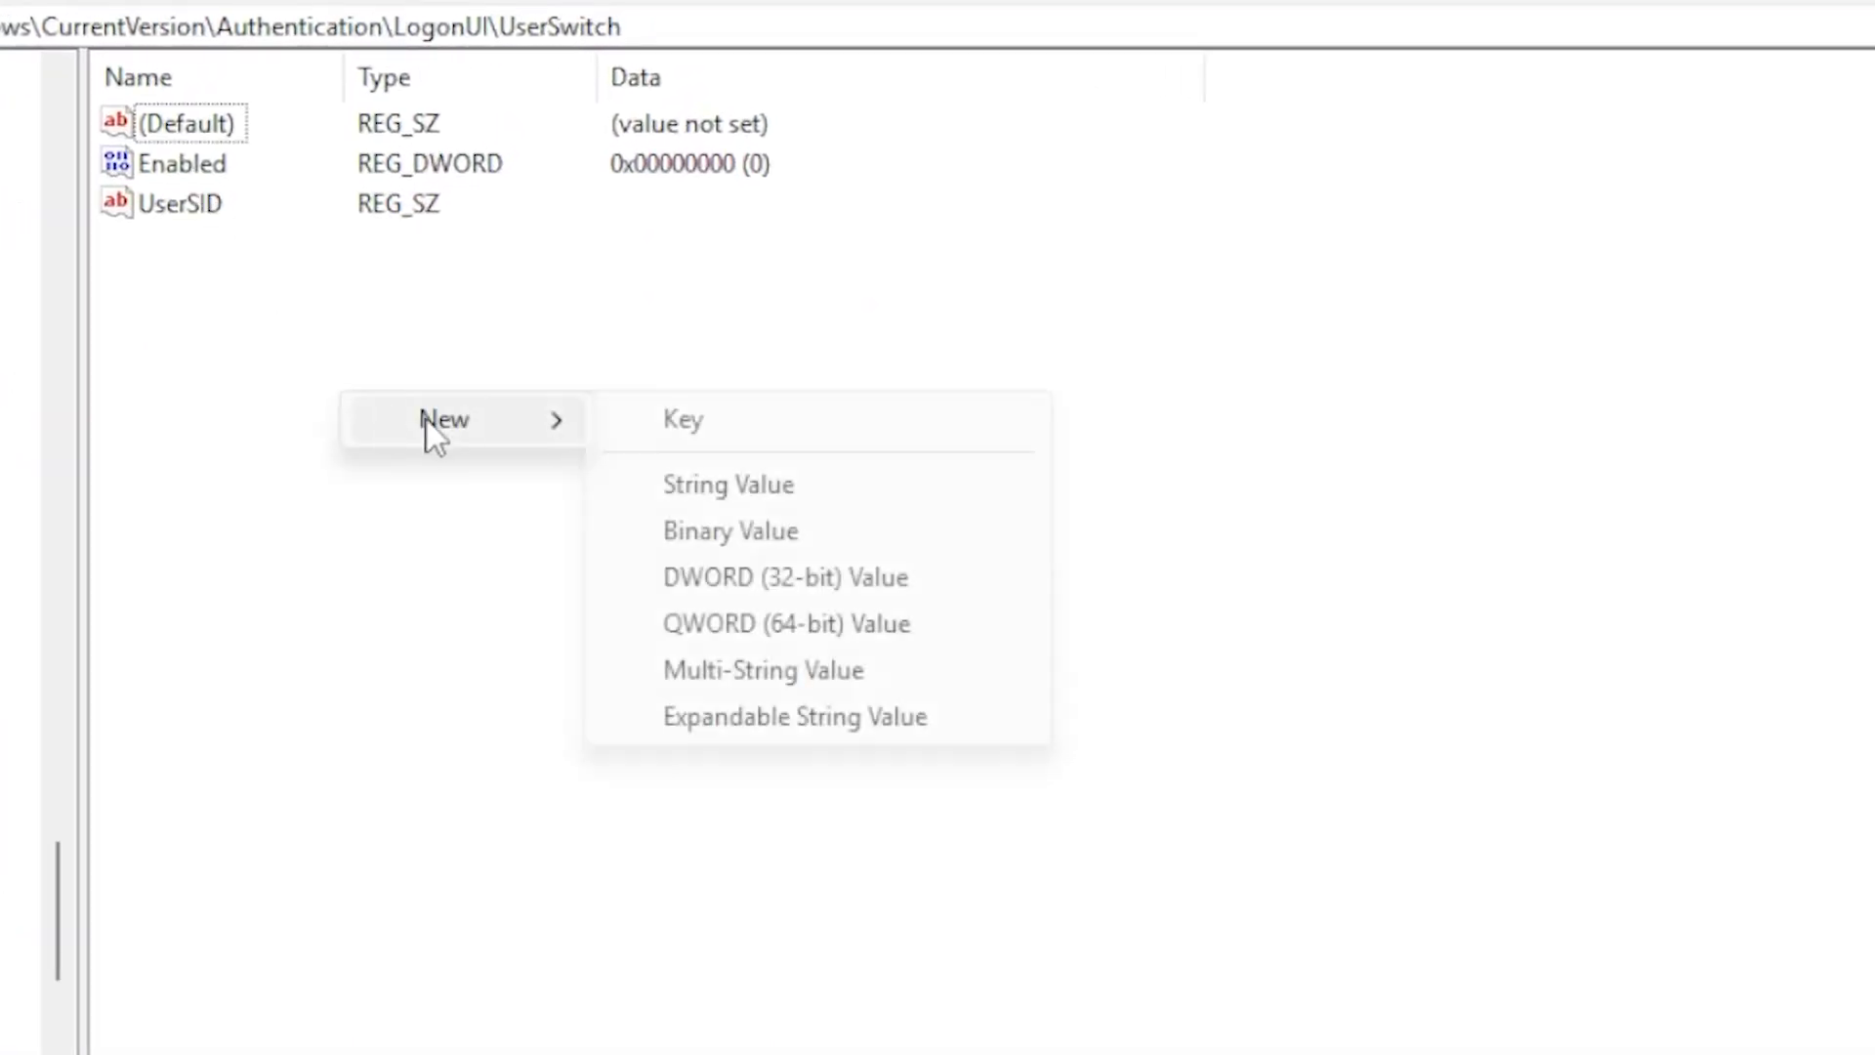
{"action": "left_click", "coordinate": [763, 589]}
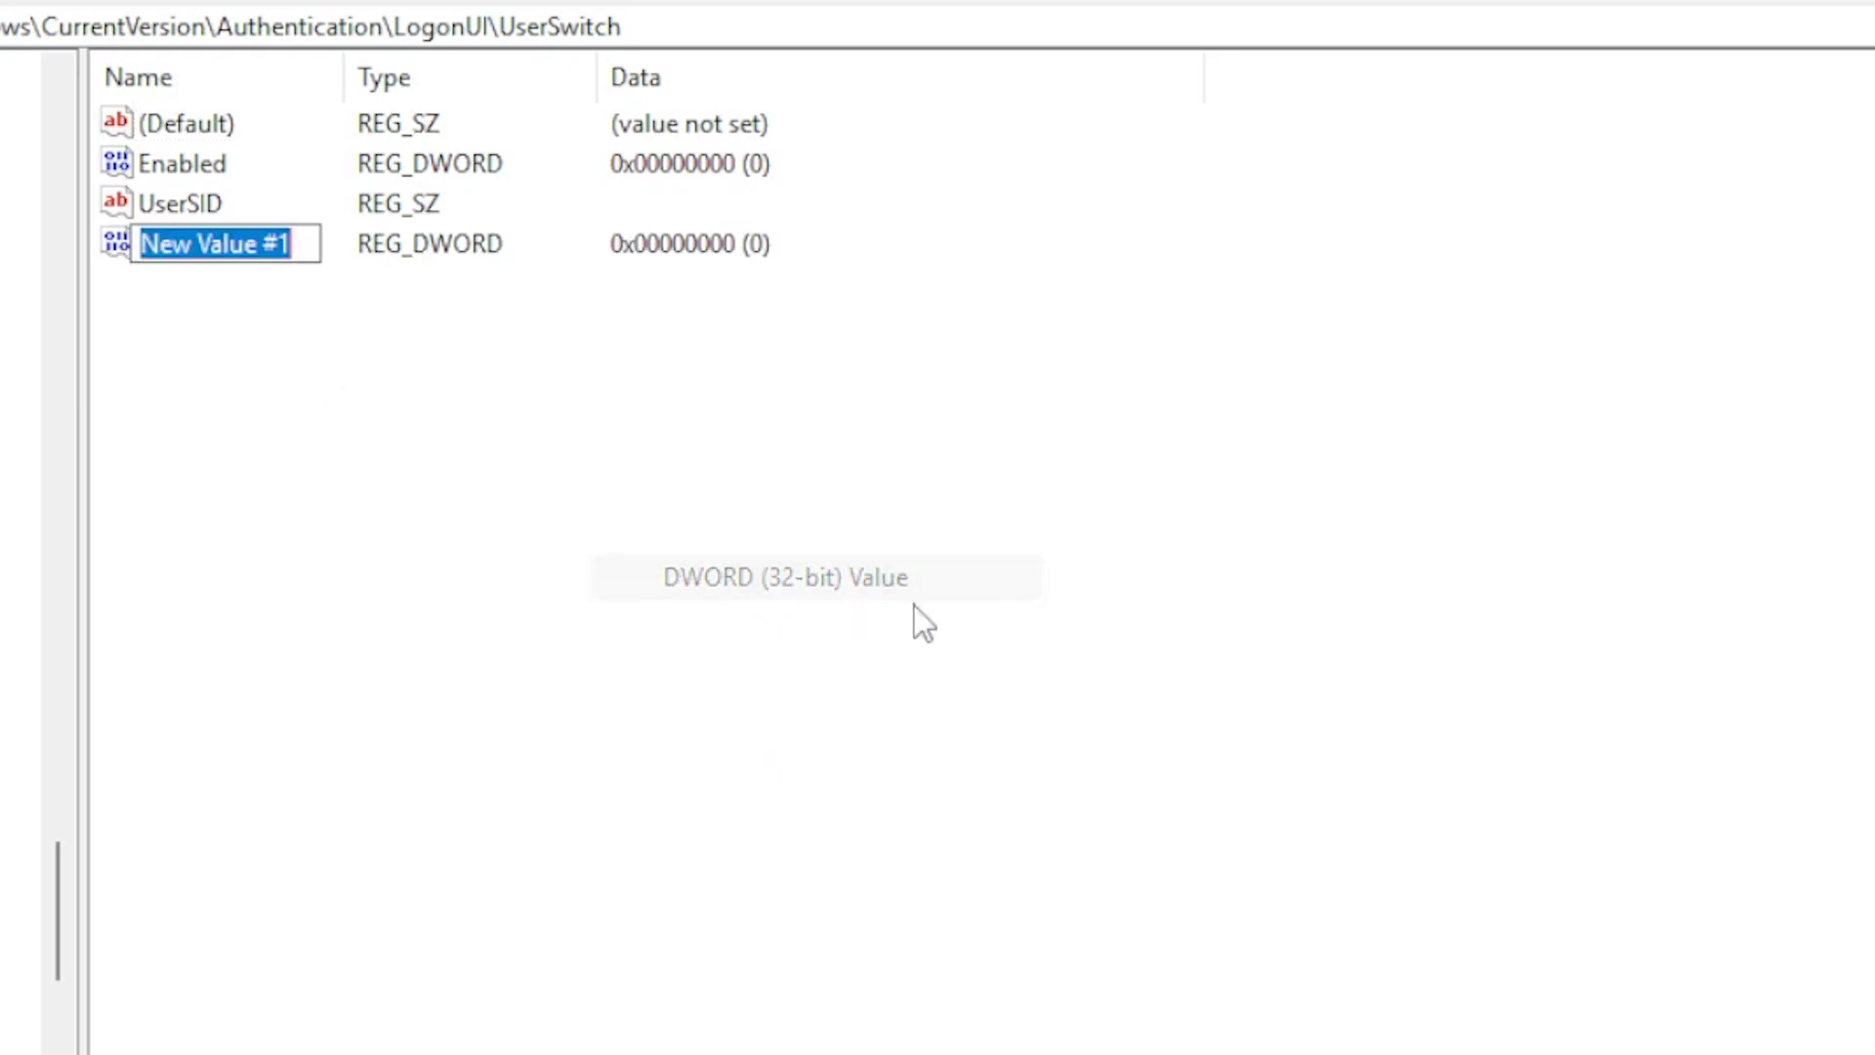
{"action": "key", "text": "Return"}
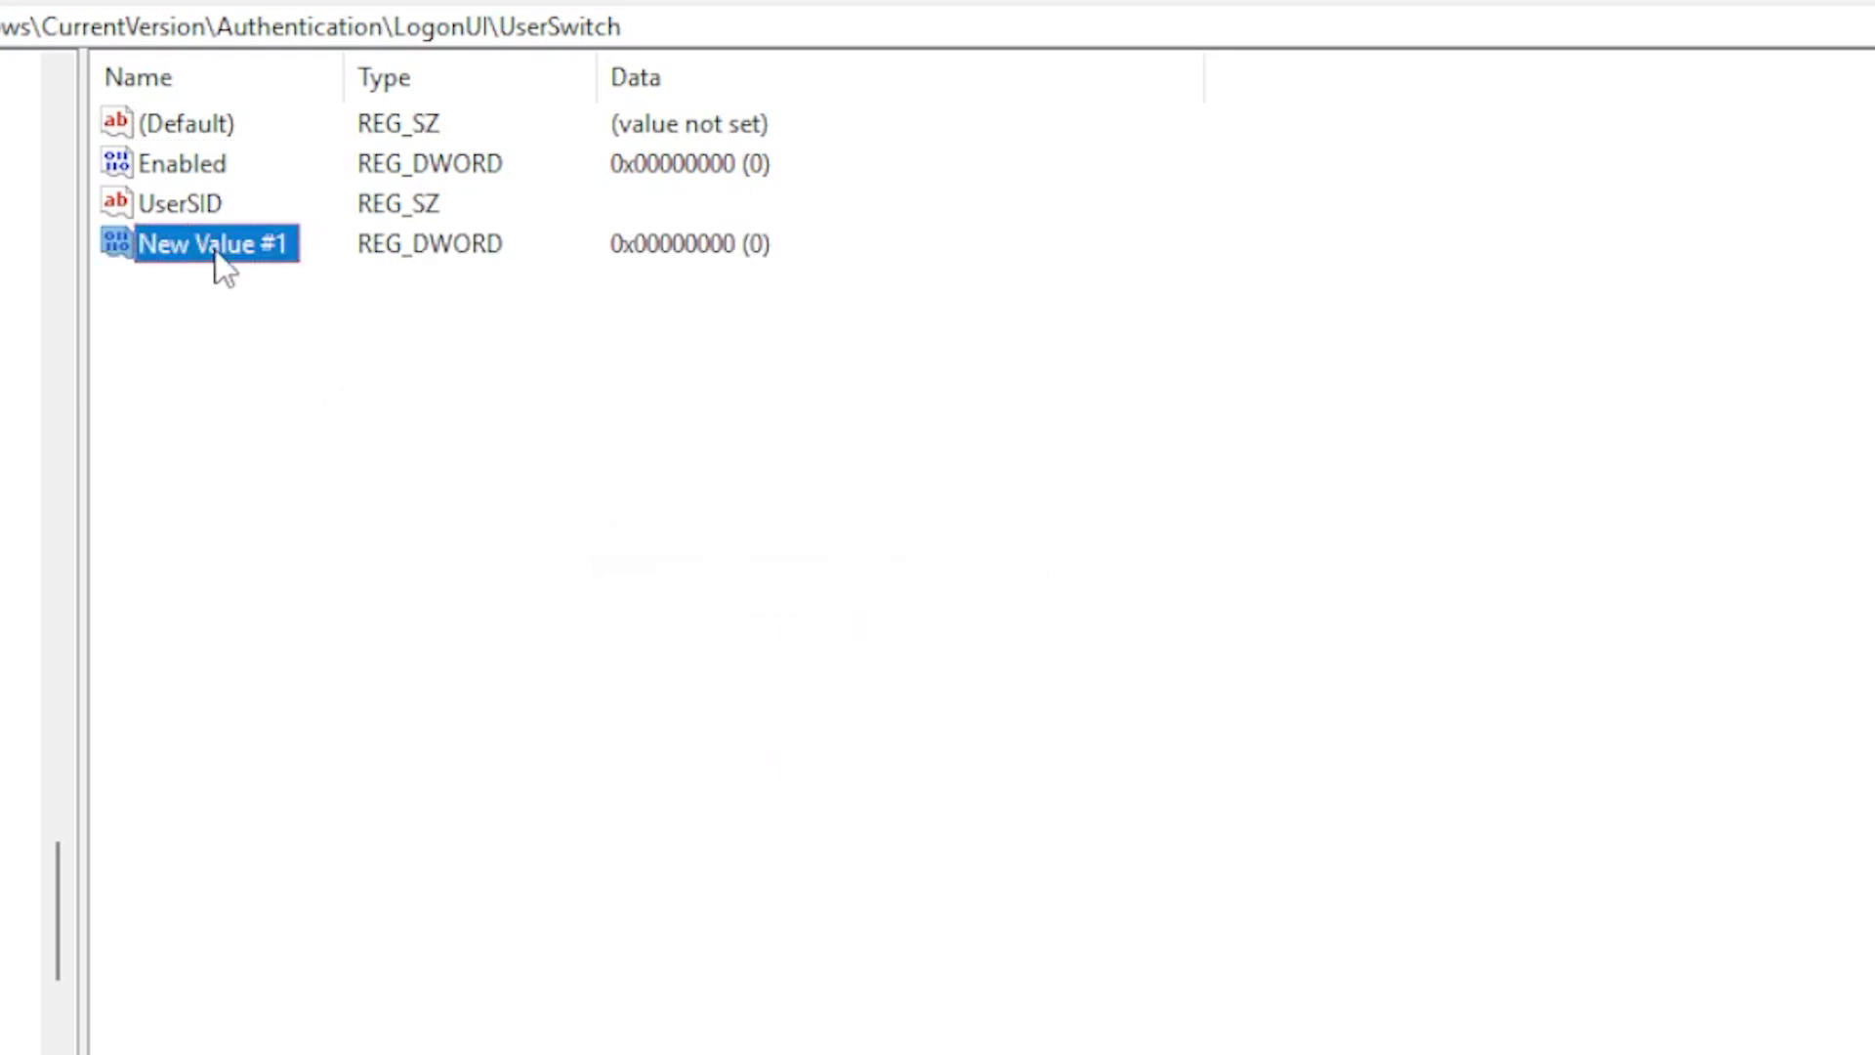
{"action": "key", "text": "Delete"}
{"action": "left_click", "coordinate": [1235, 833]}
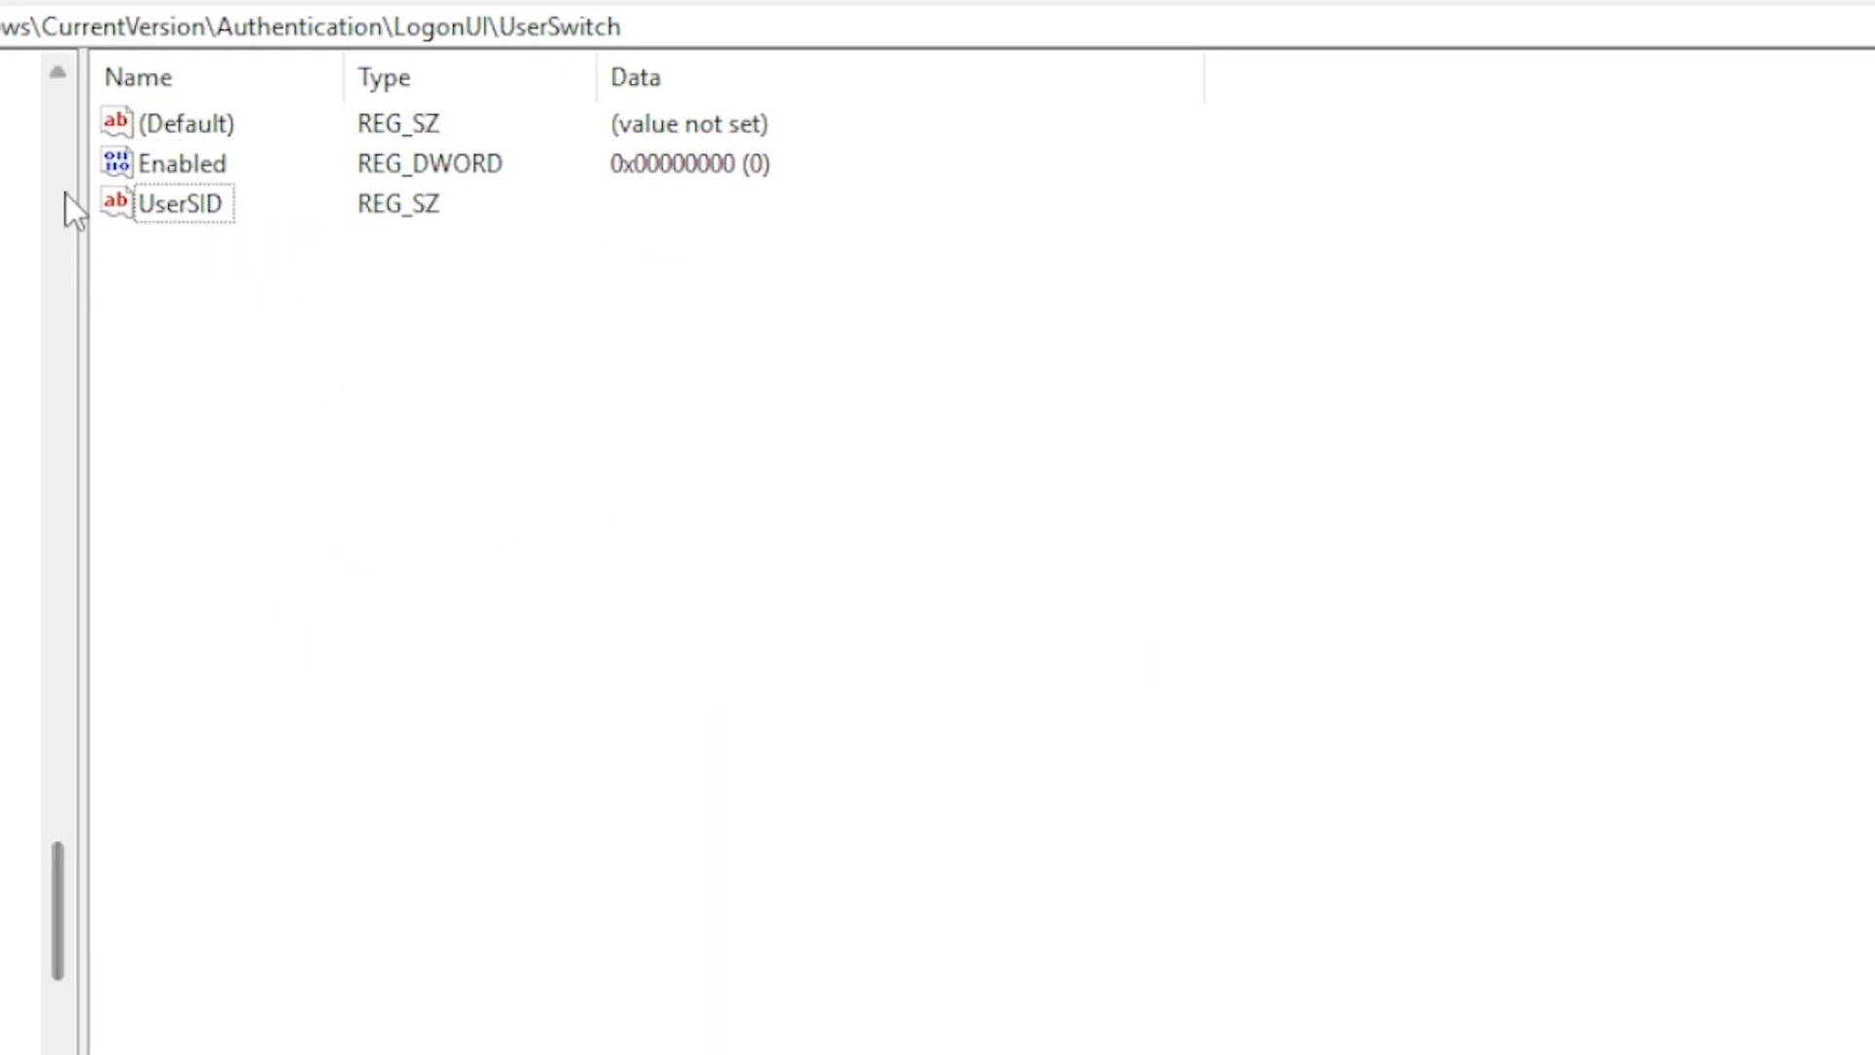
Open the Enabled value, enter 1, and cancel so it stays at 0.
{"action": "left_click", "coordinate": [207, 168]}
{"action": "double_click", "coordinate": [207, 168]}
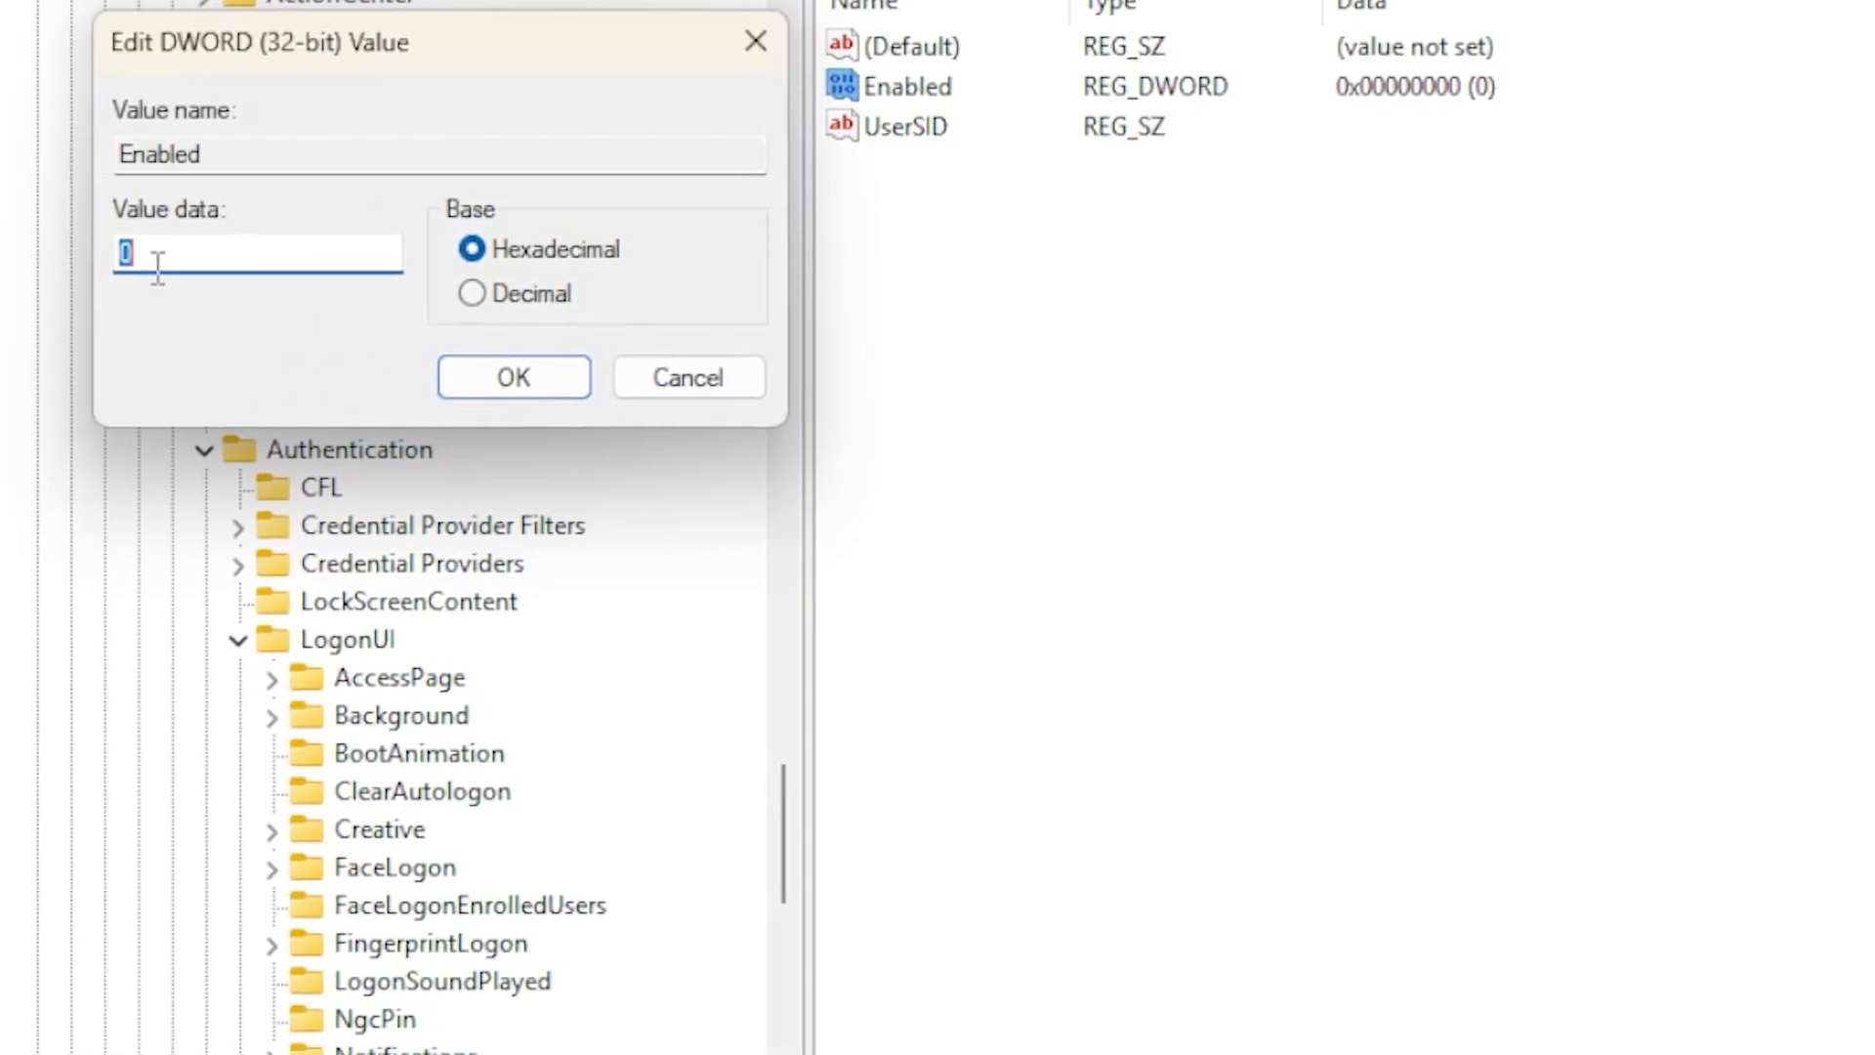
{"action": "type", "text": "1"}
{"action": "left_click", "coordinate": [691, 378]}
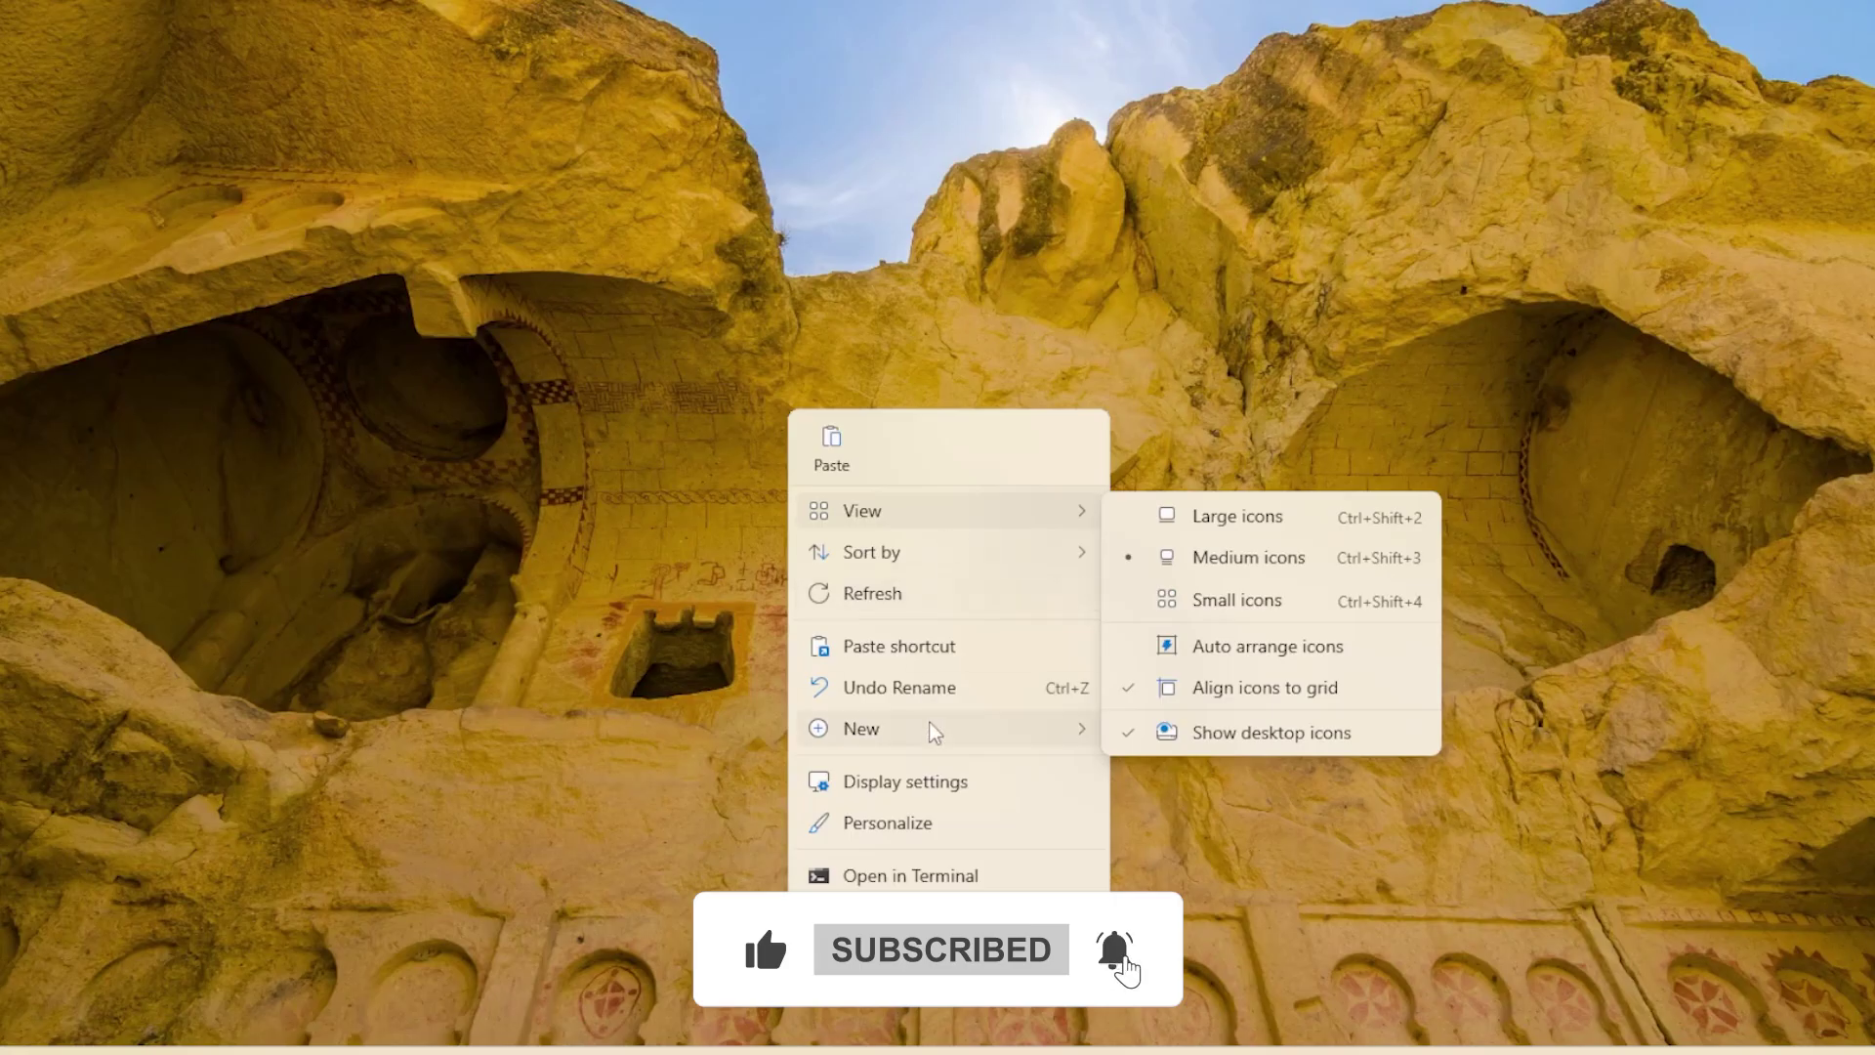
Start a new desktop shortcut targeting c:\windows\system32\tscon.exe.
{"action": "mouse_move", "coordinate": [967, 735]}
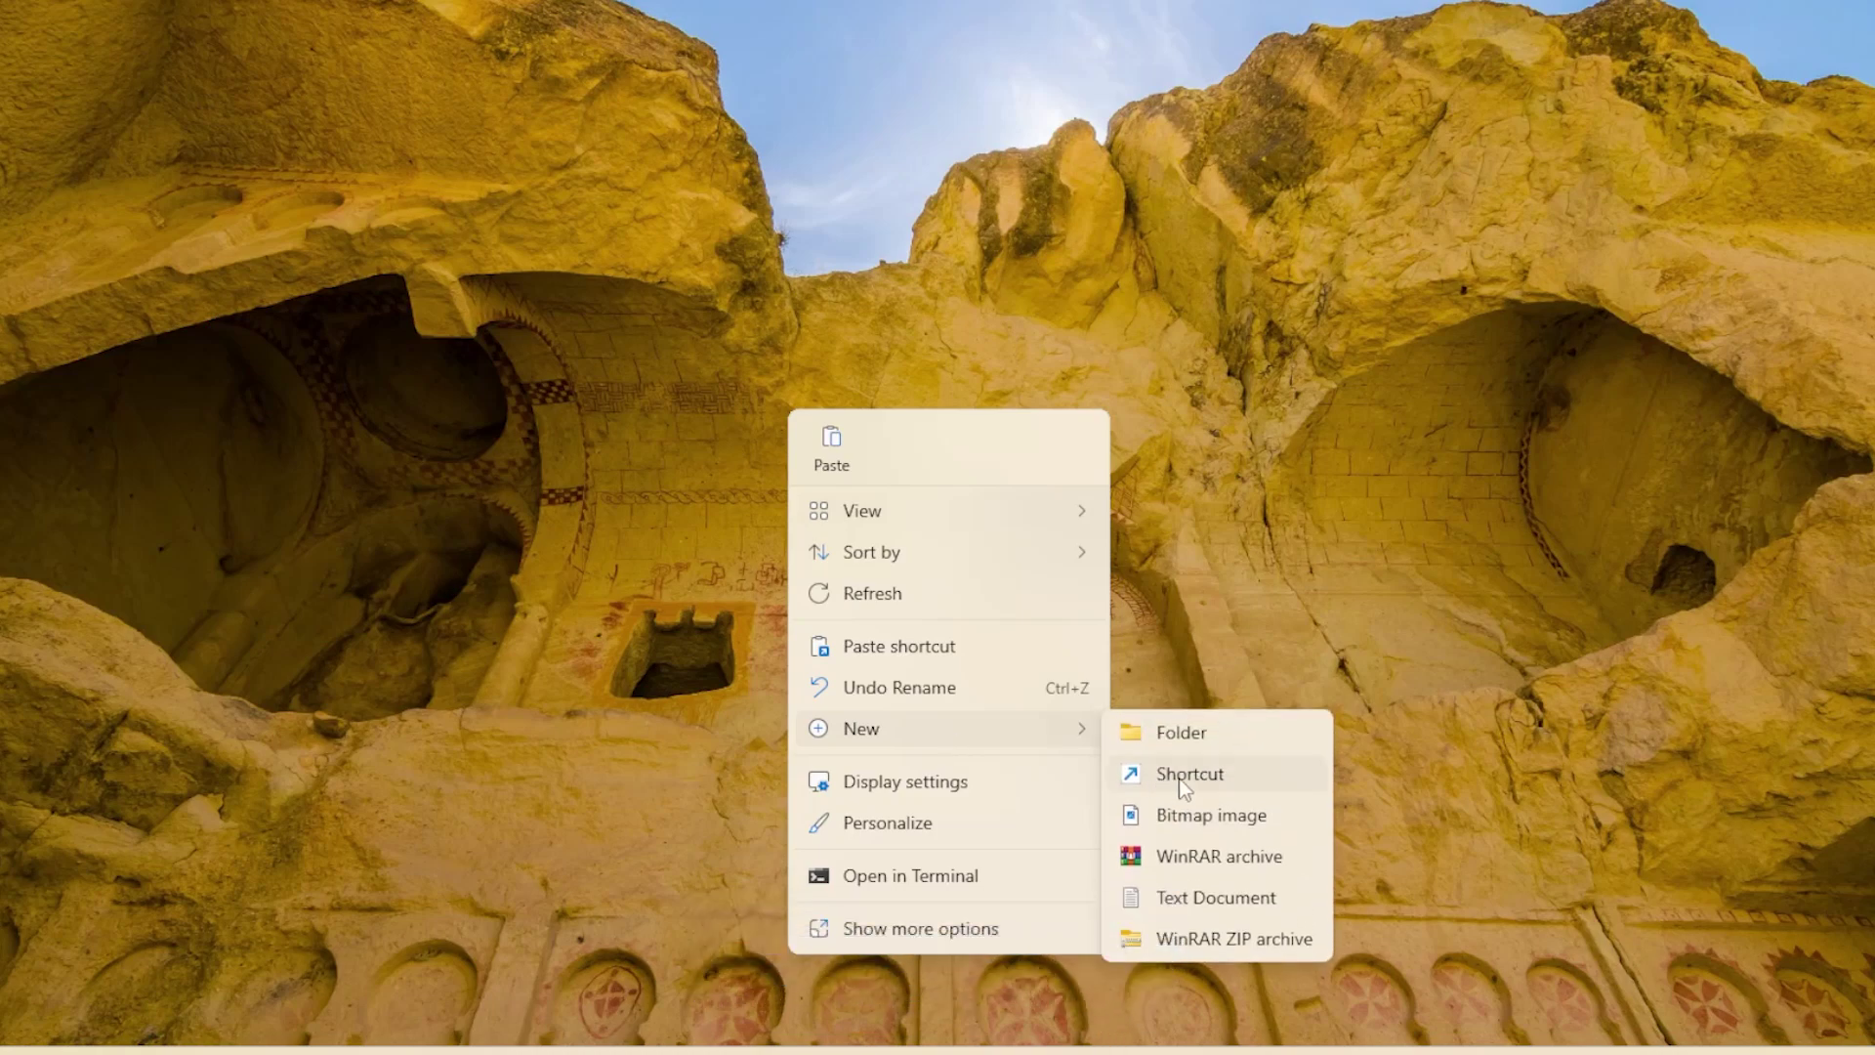
{"action": "left_click", "coordinate": [1139, 775]}
{"action": "type", "text": "c:\\windows\\system32\\"}
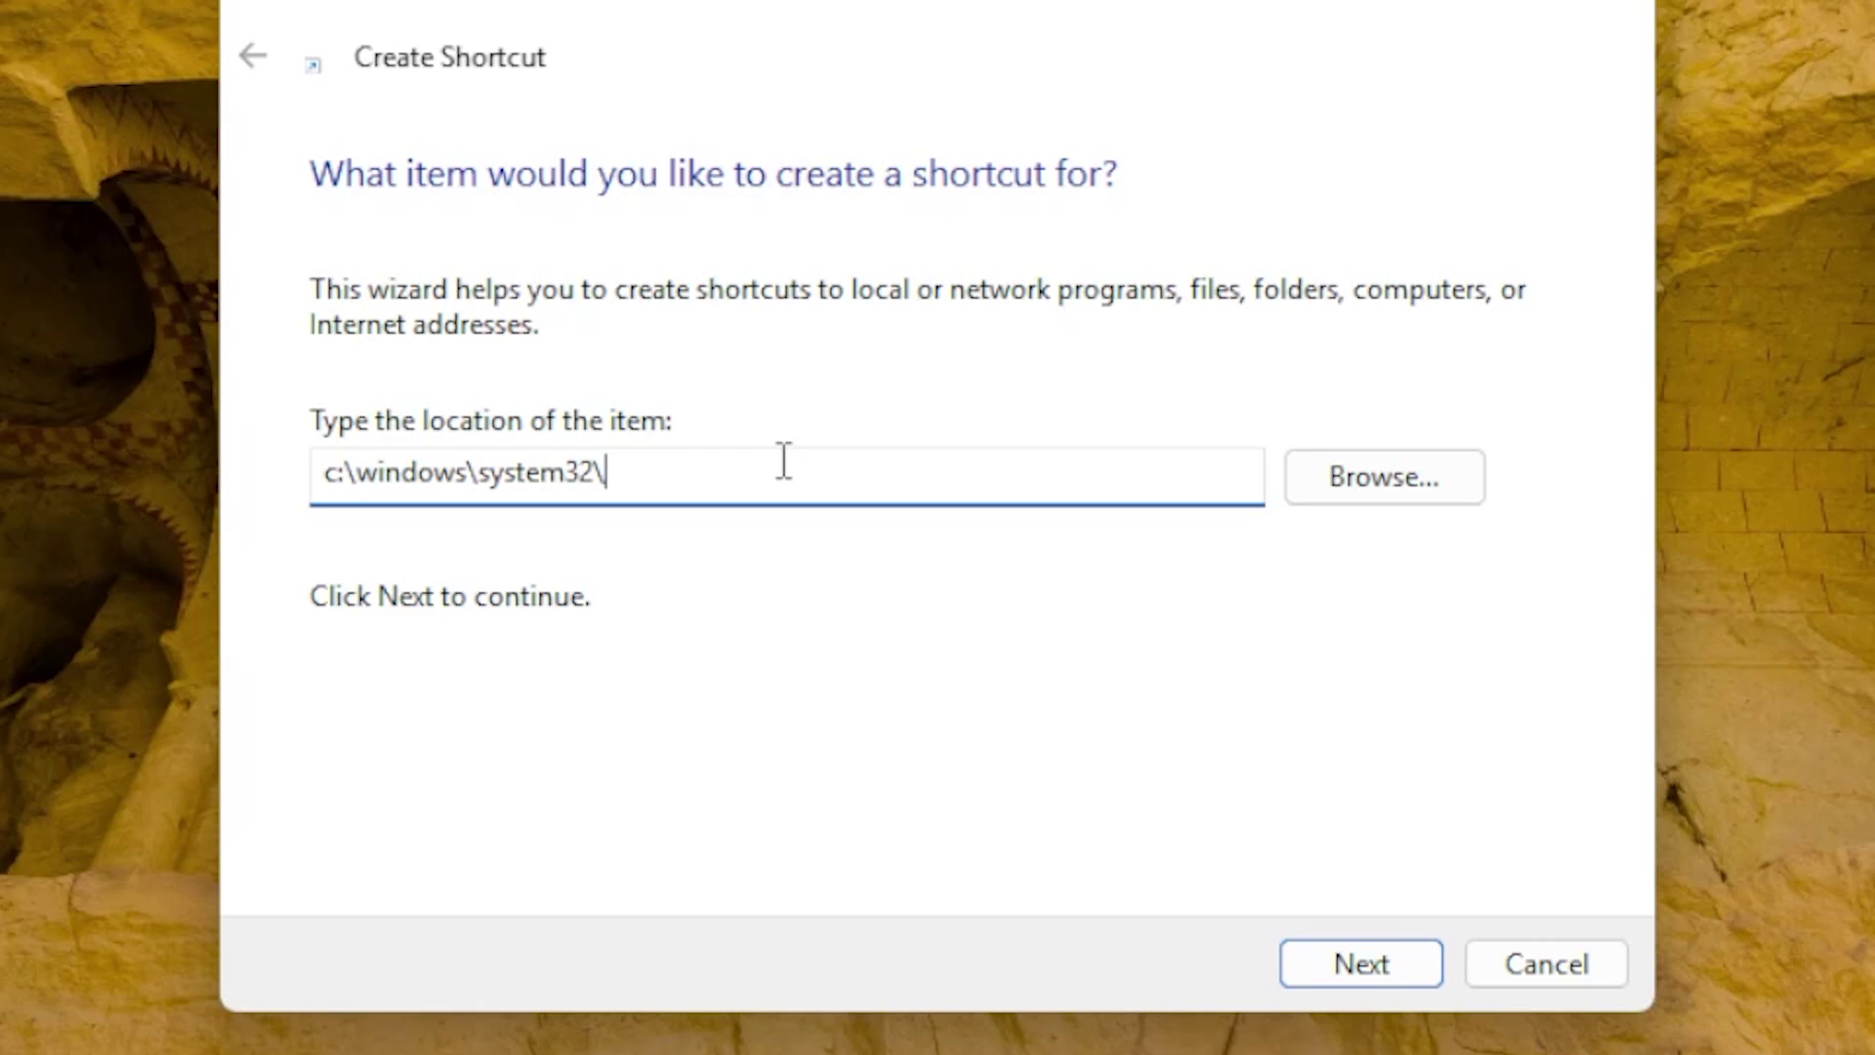
{"action": "type", "text": "t"}
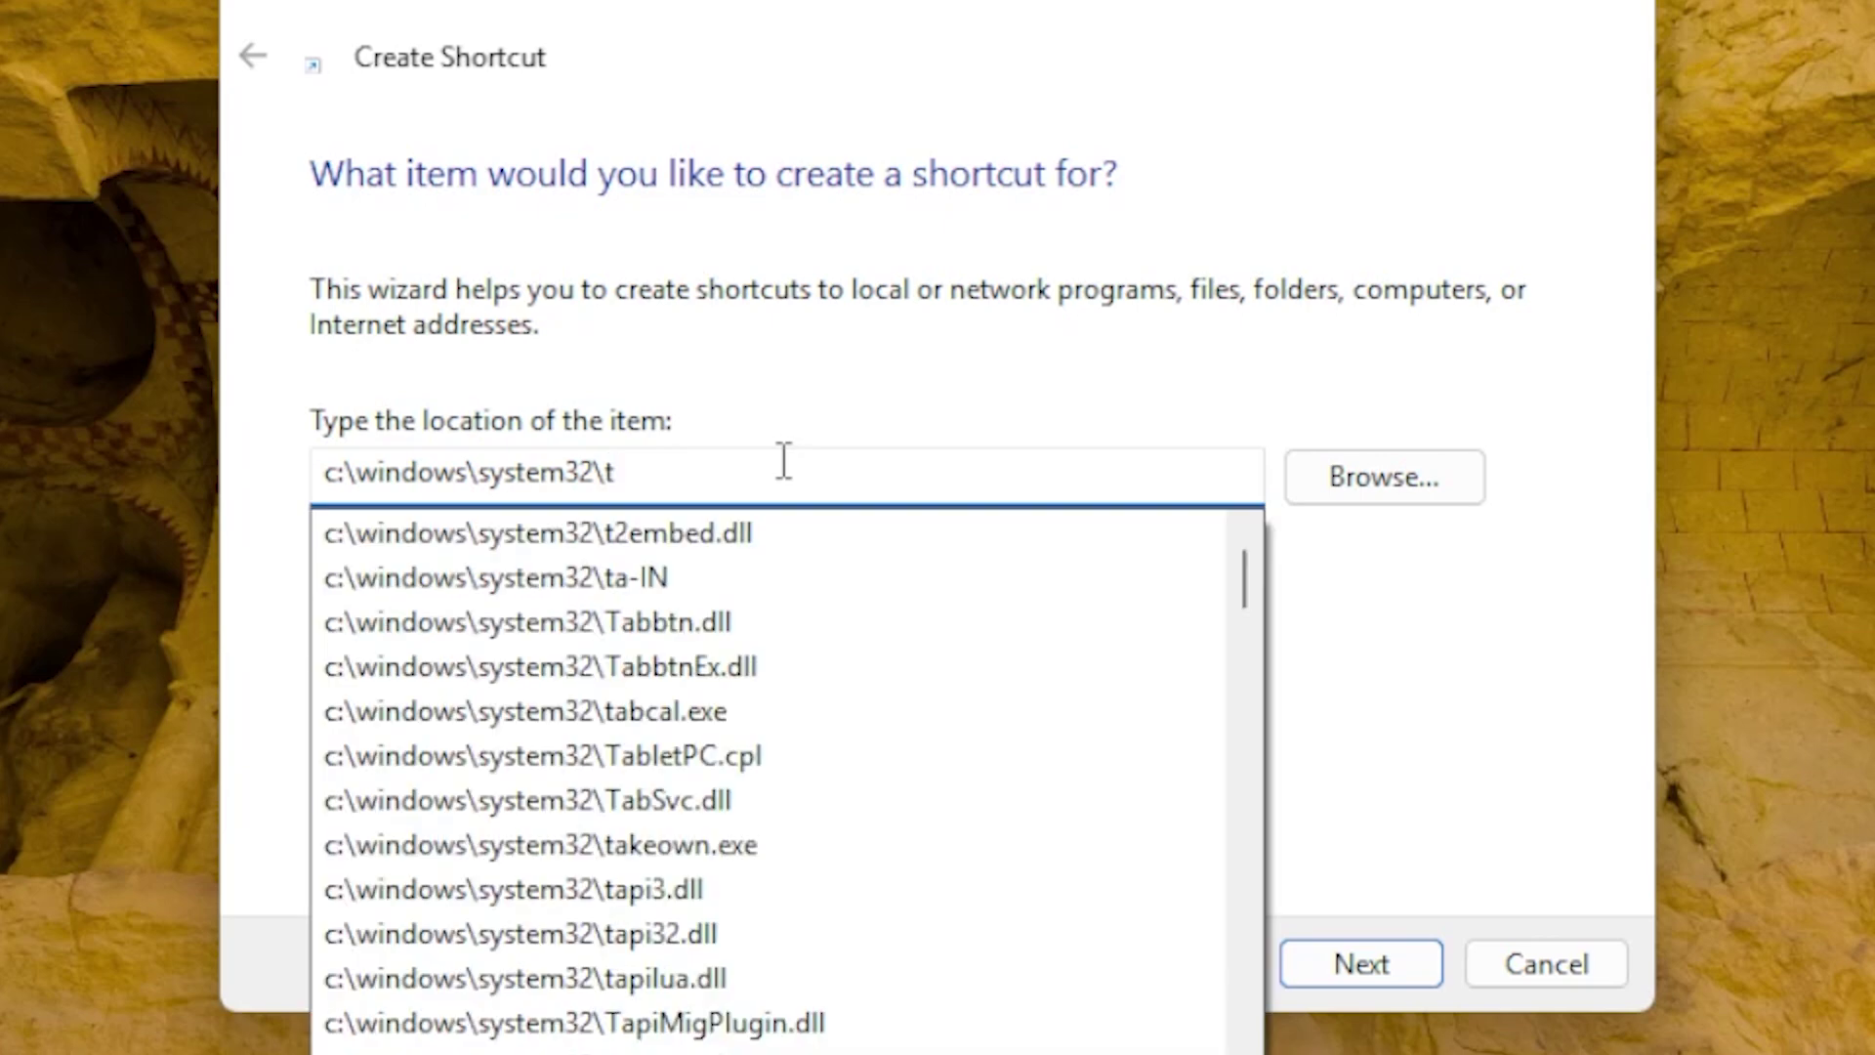
{"action": "type", "text": "cd"}
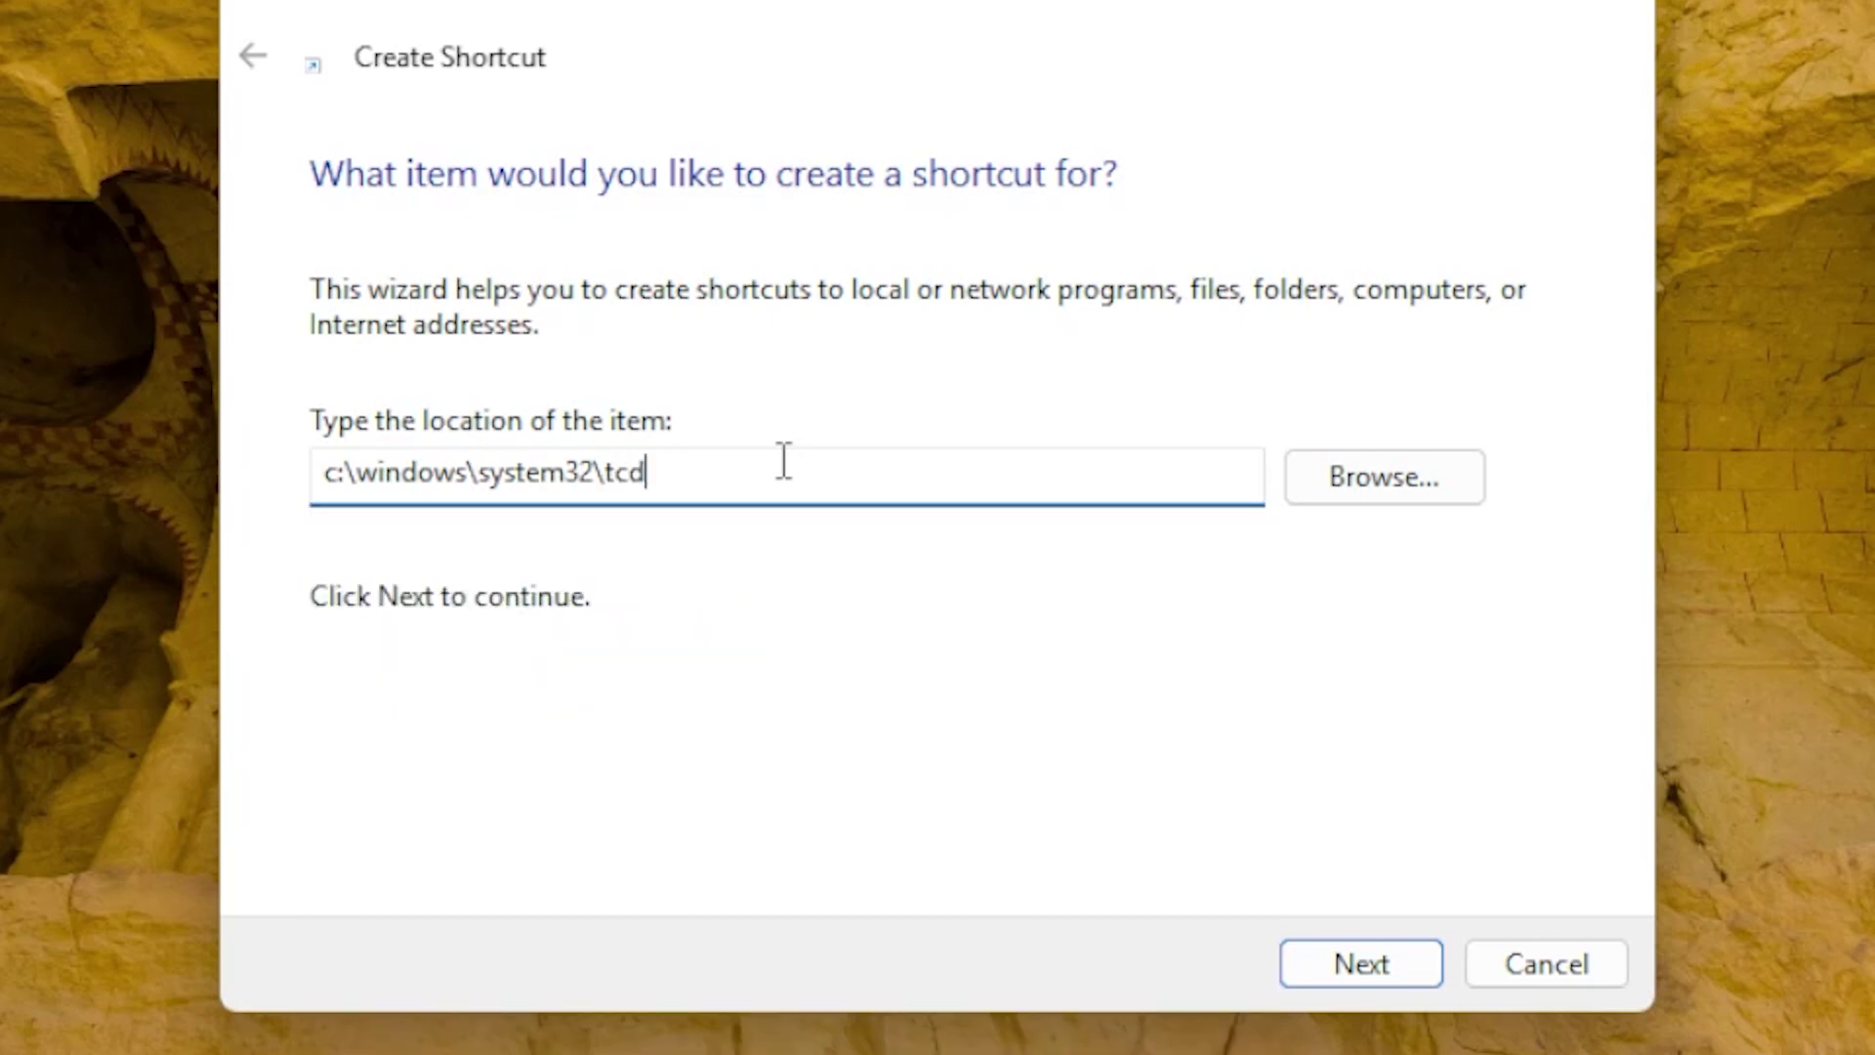
{"action": "key", "text": "BackSpace"}
{"action": "key", "text": "BackSpace"}
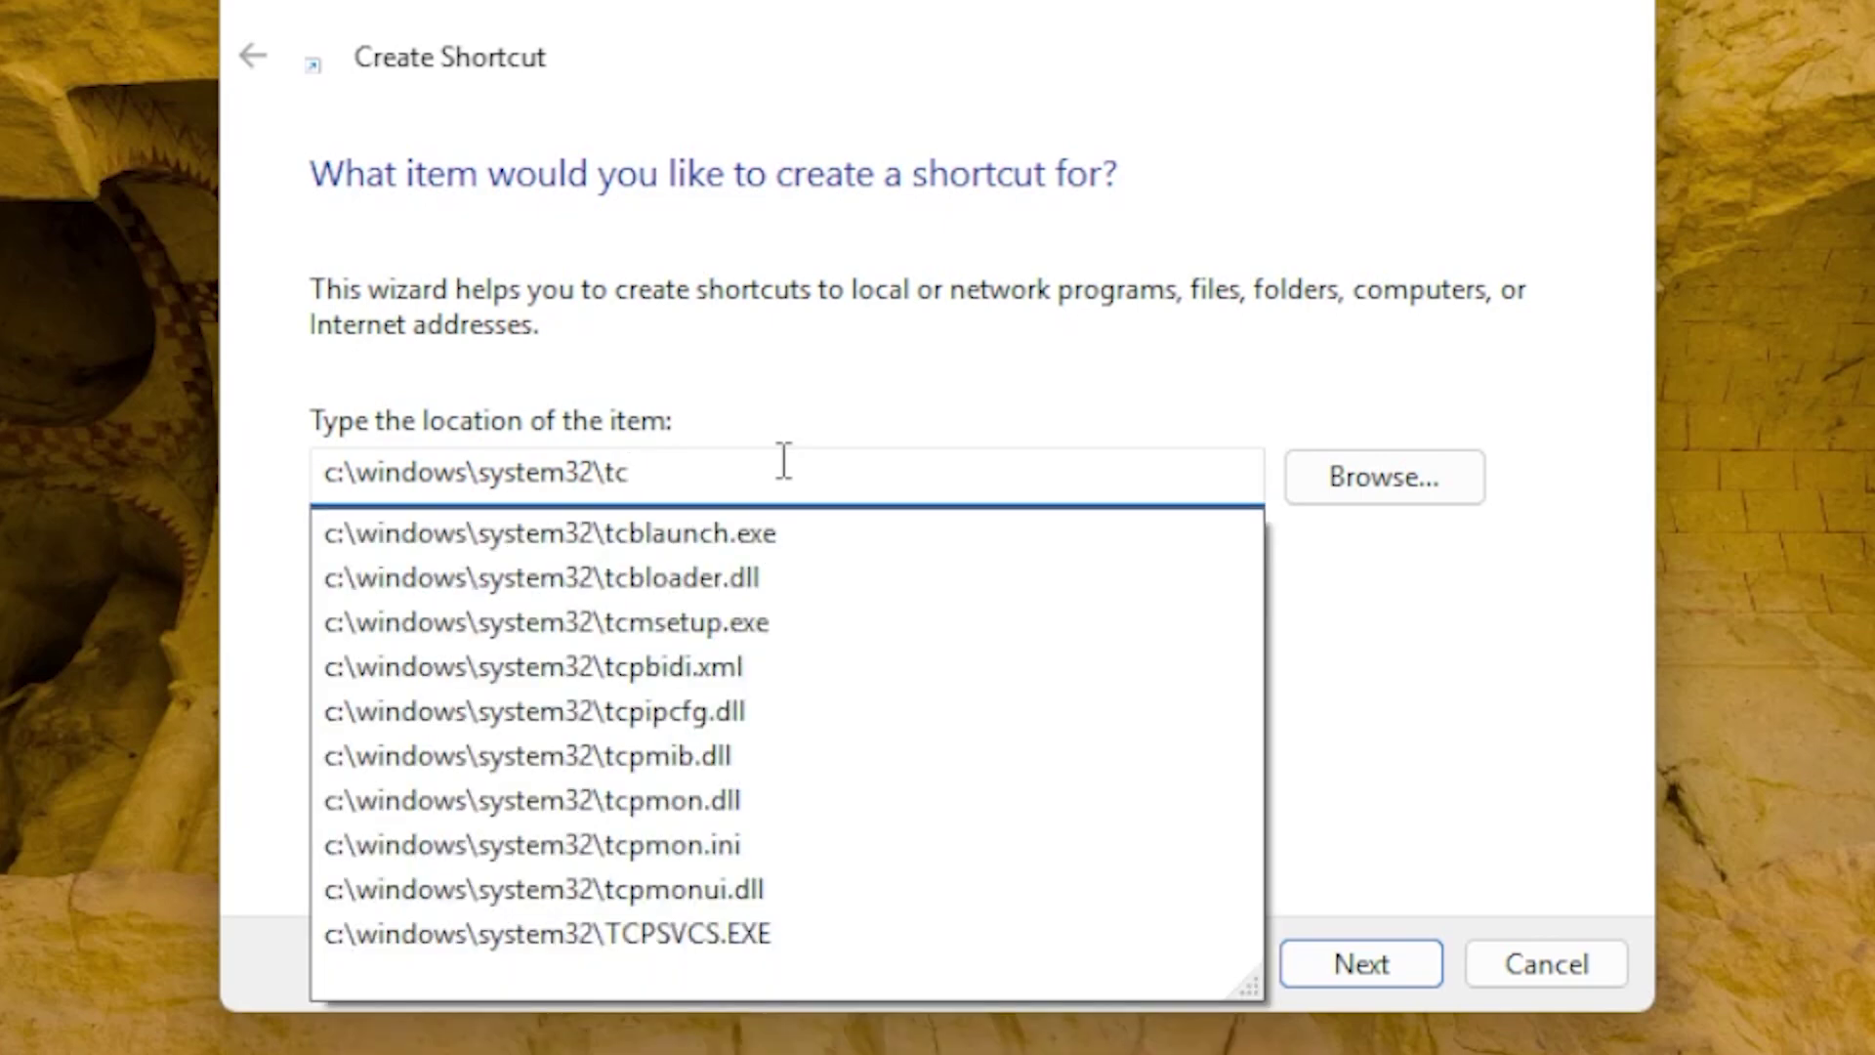
{"action": "type", "text": "sc"}
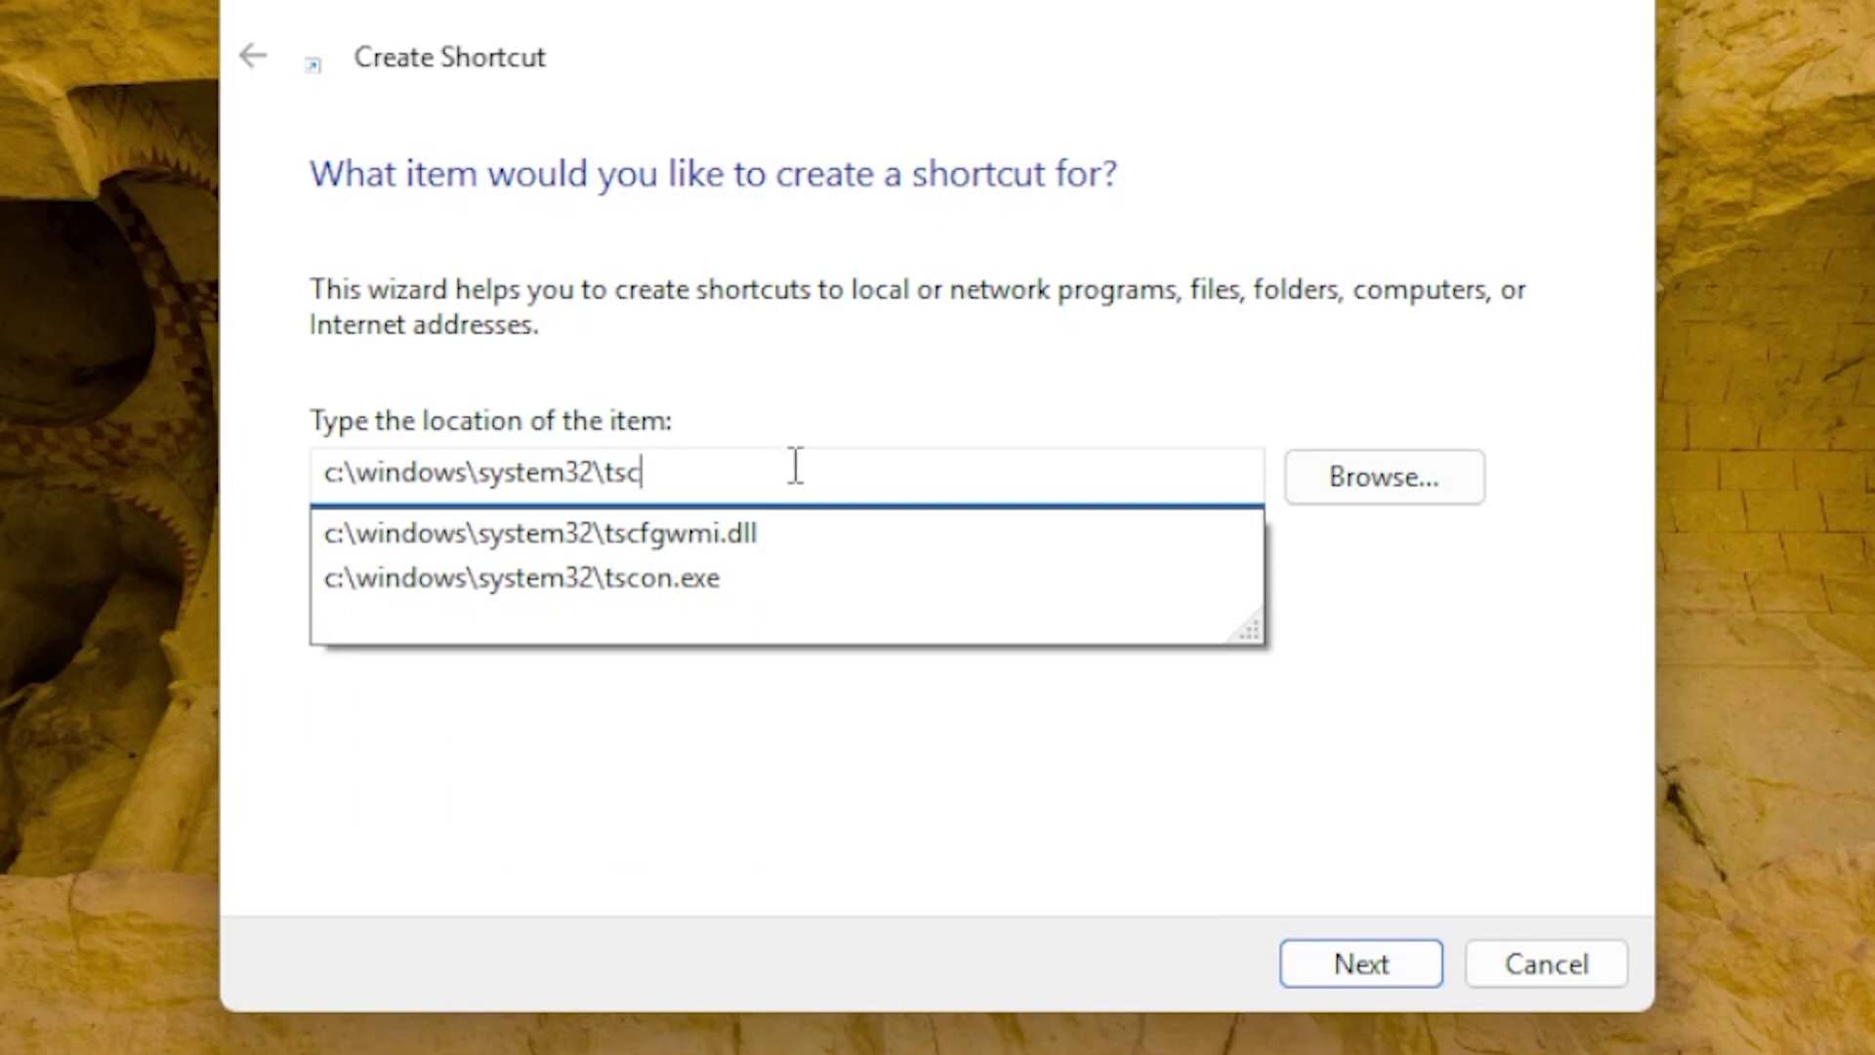
{"action": "left_click", "coordinate": [772, 578]}
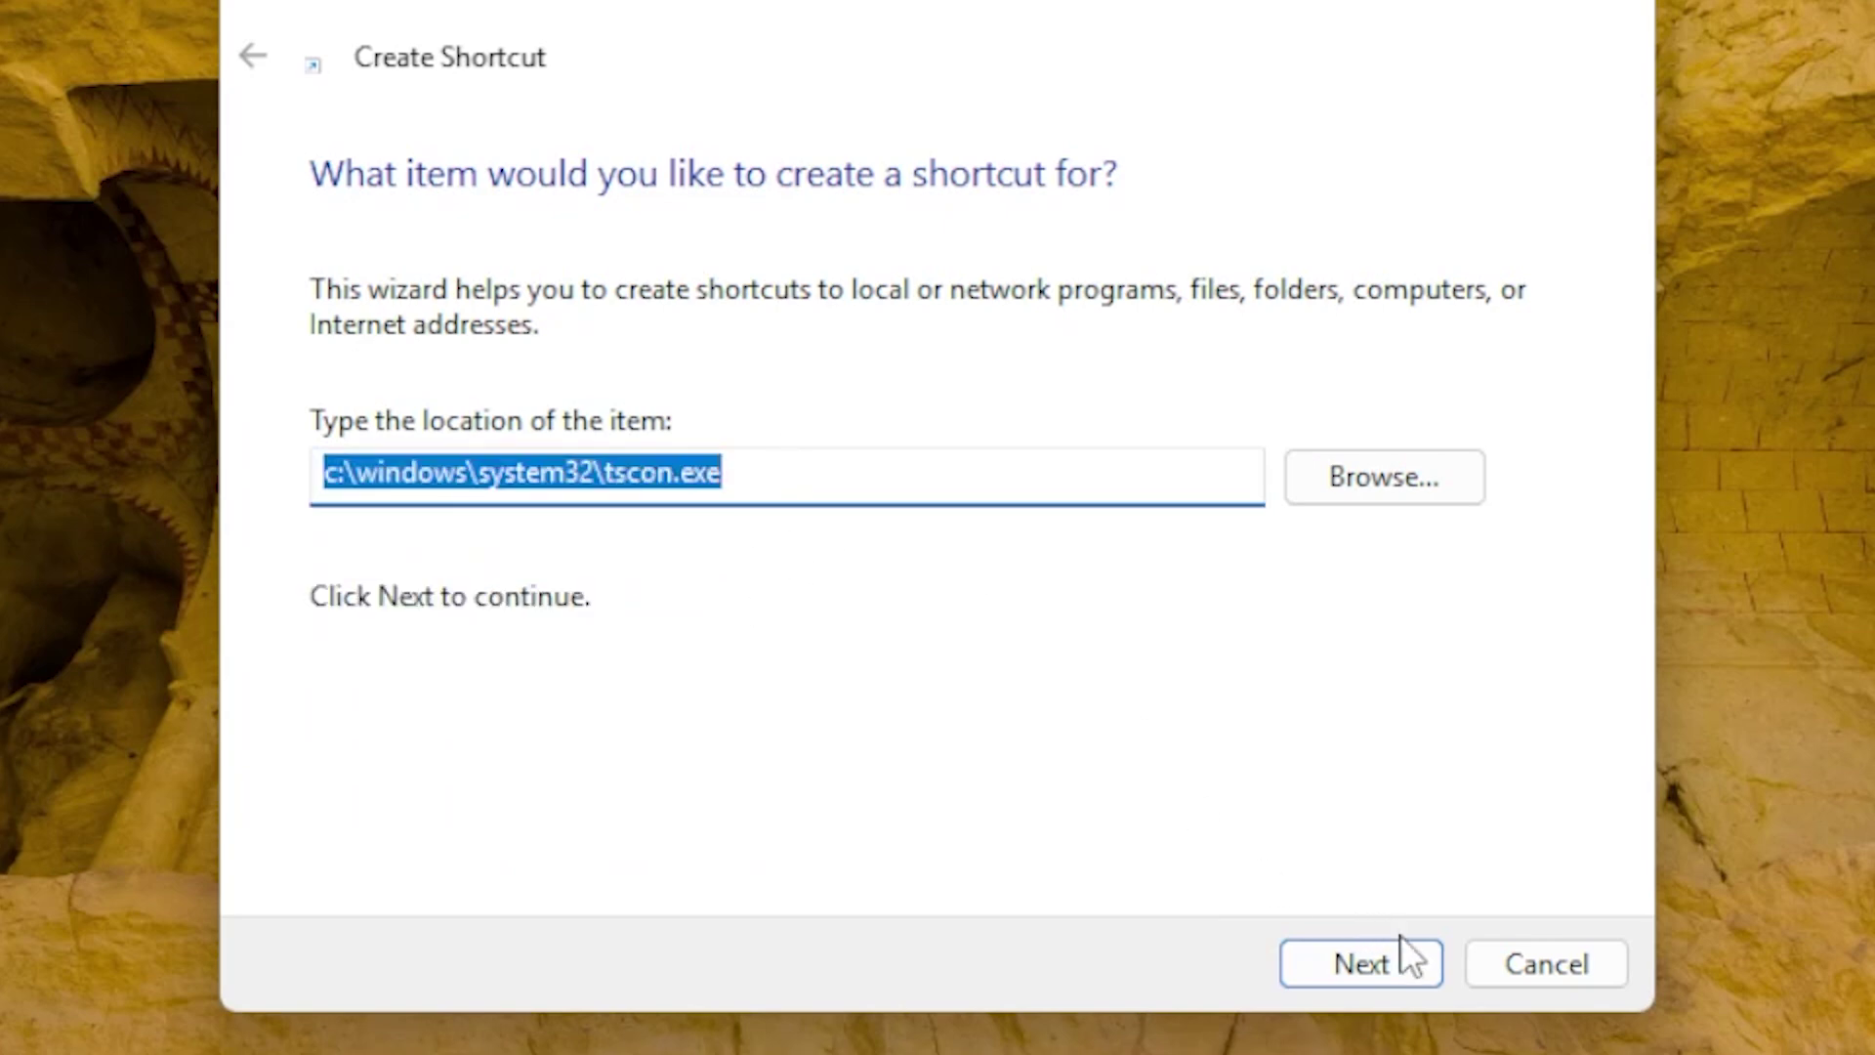
Continue to the naming page and name the shortcut 'switch user'.
{"action": "left_click", "coordinate": [1407, 959]}
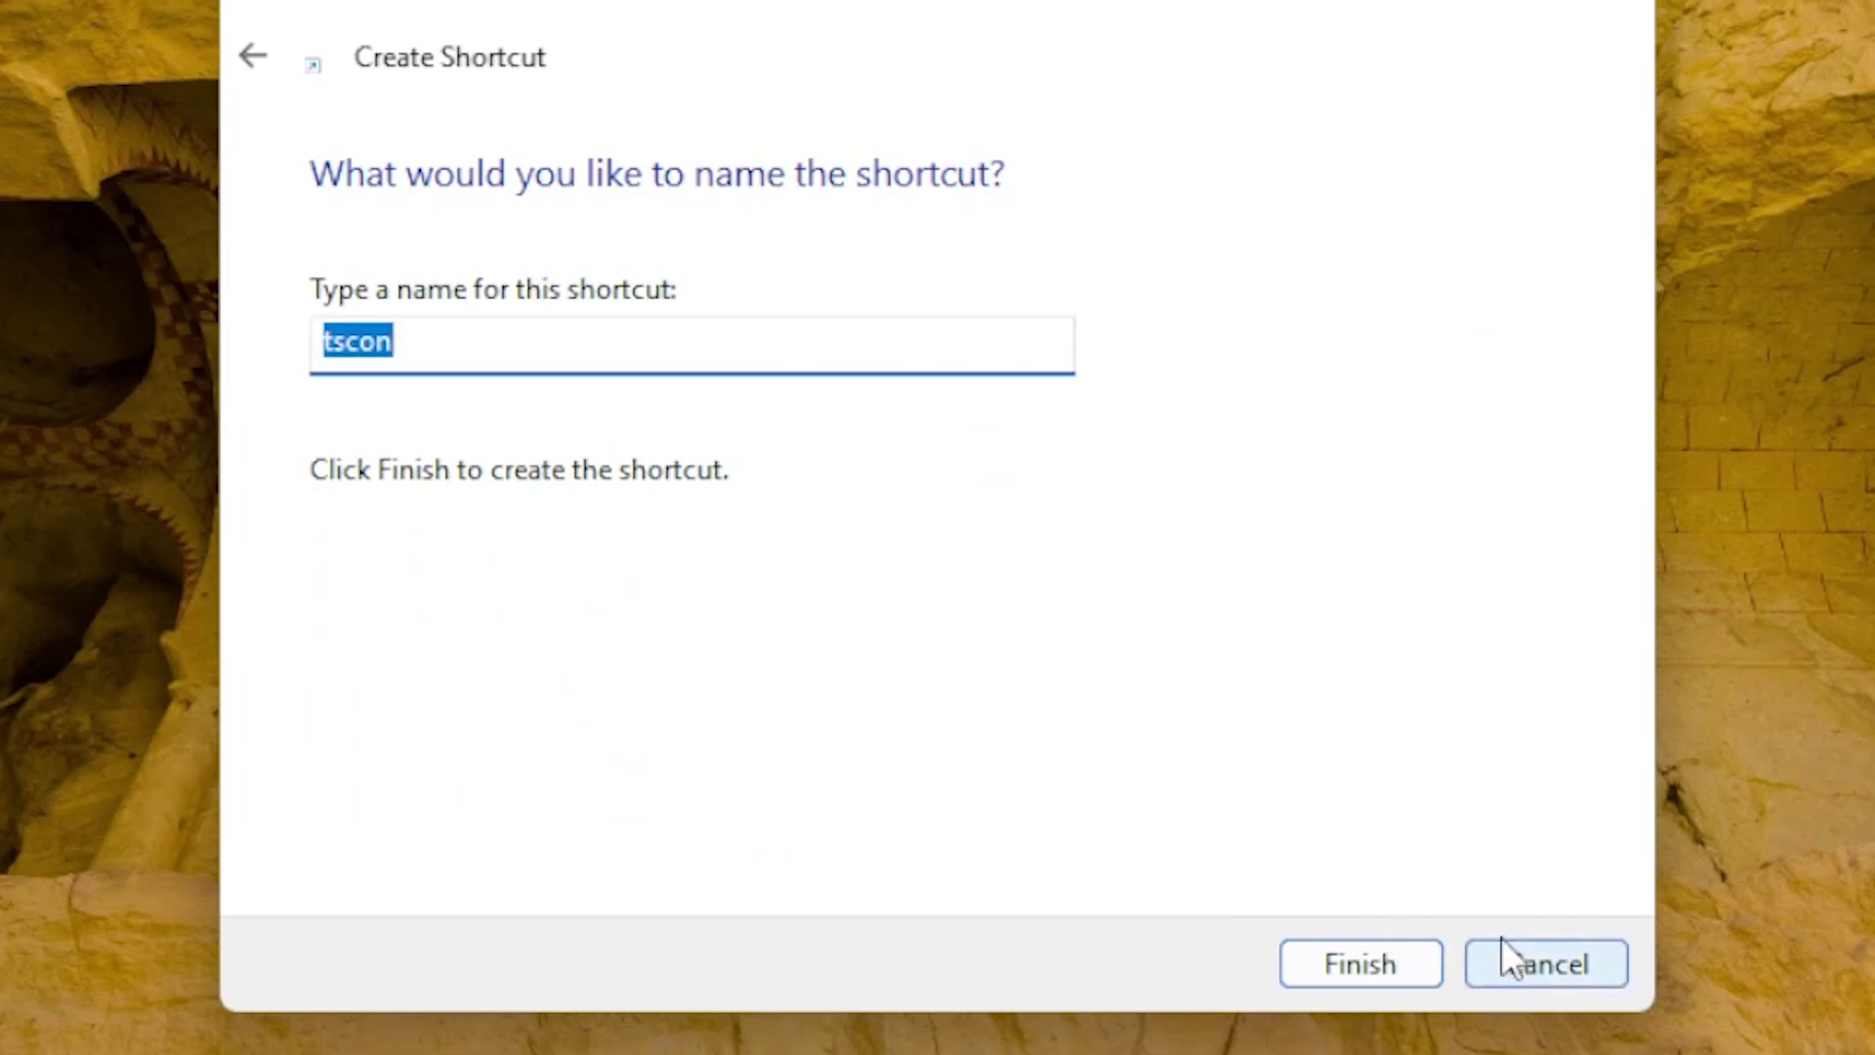
{"action": "type", "text": "swt"}
{"action": "key", "text": "BackSpace"}
{"action": "type", "text": "itch user"}
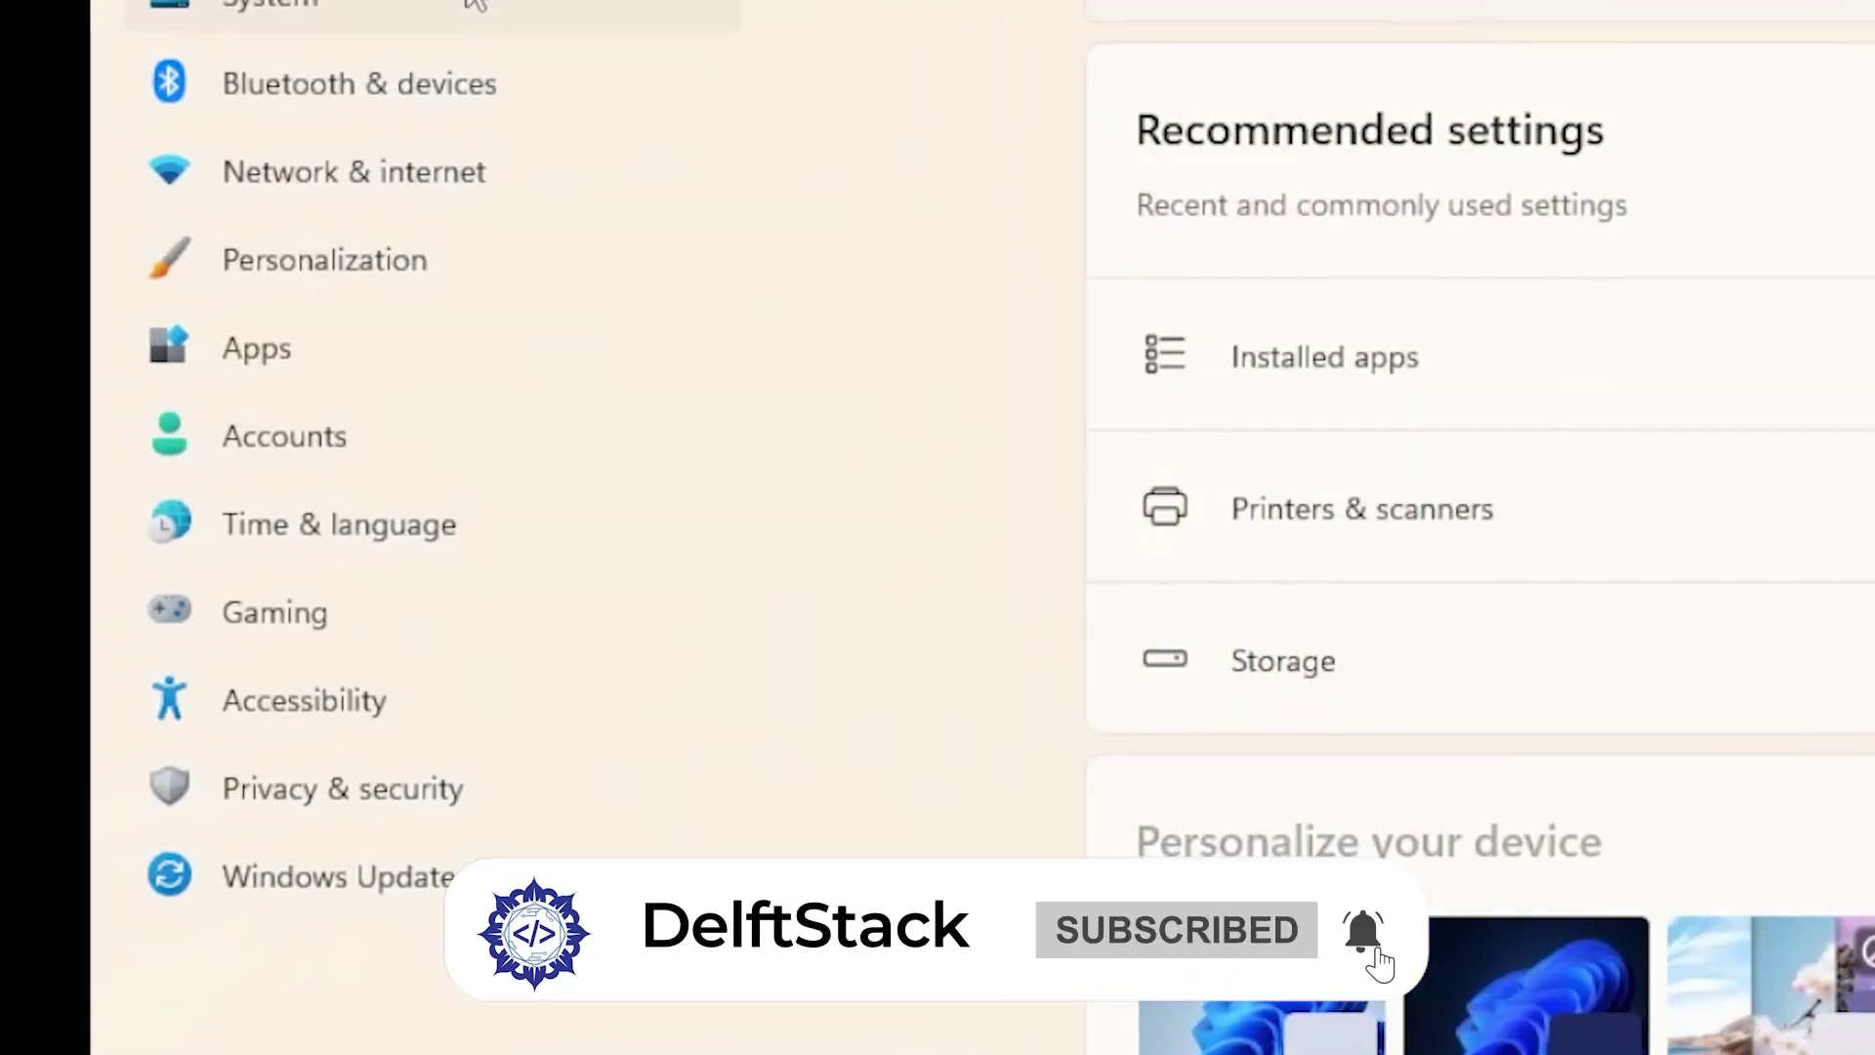
Go to the Windows Update page in Settings, which shows the PC is up to date.
{"action": "left_click", "coordinate": [410, 879]}
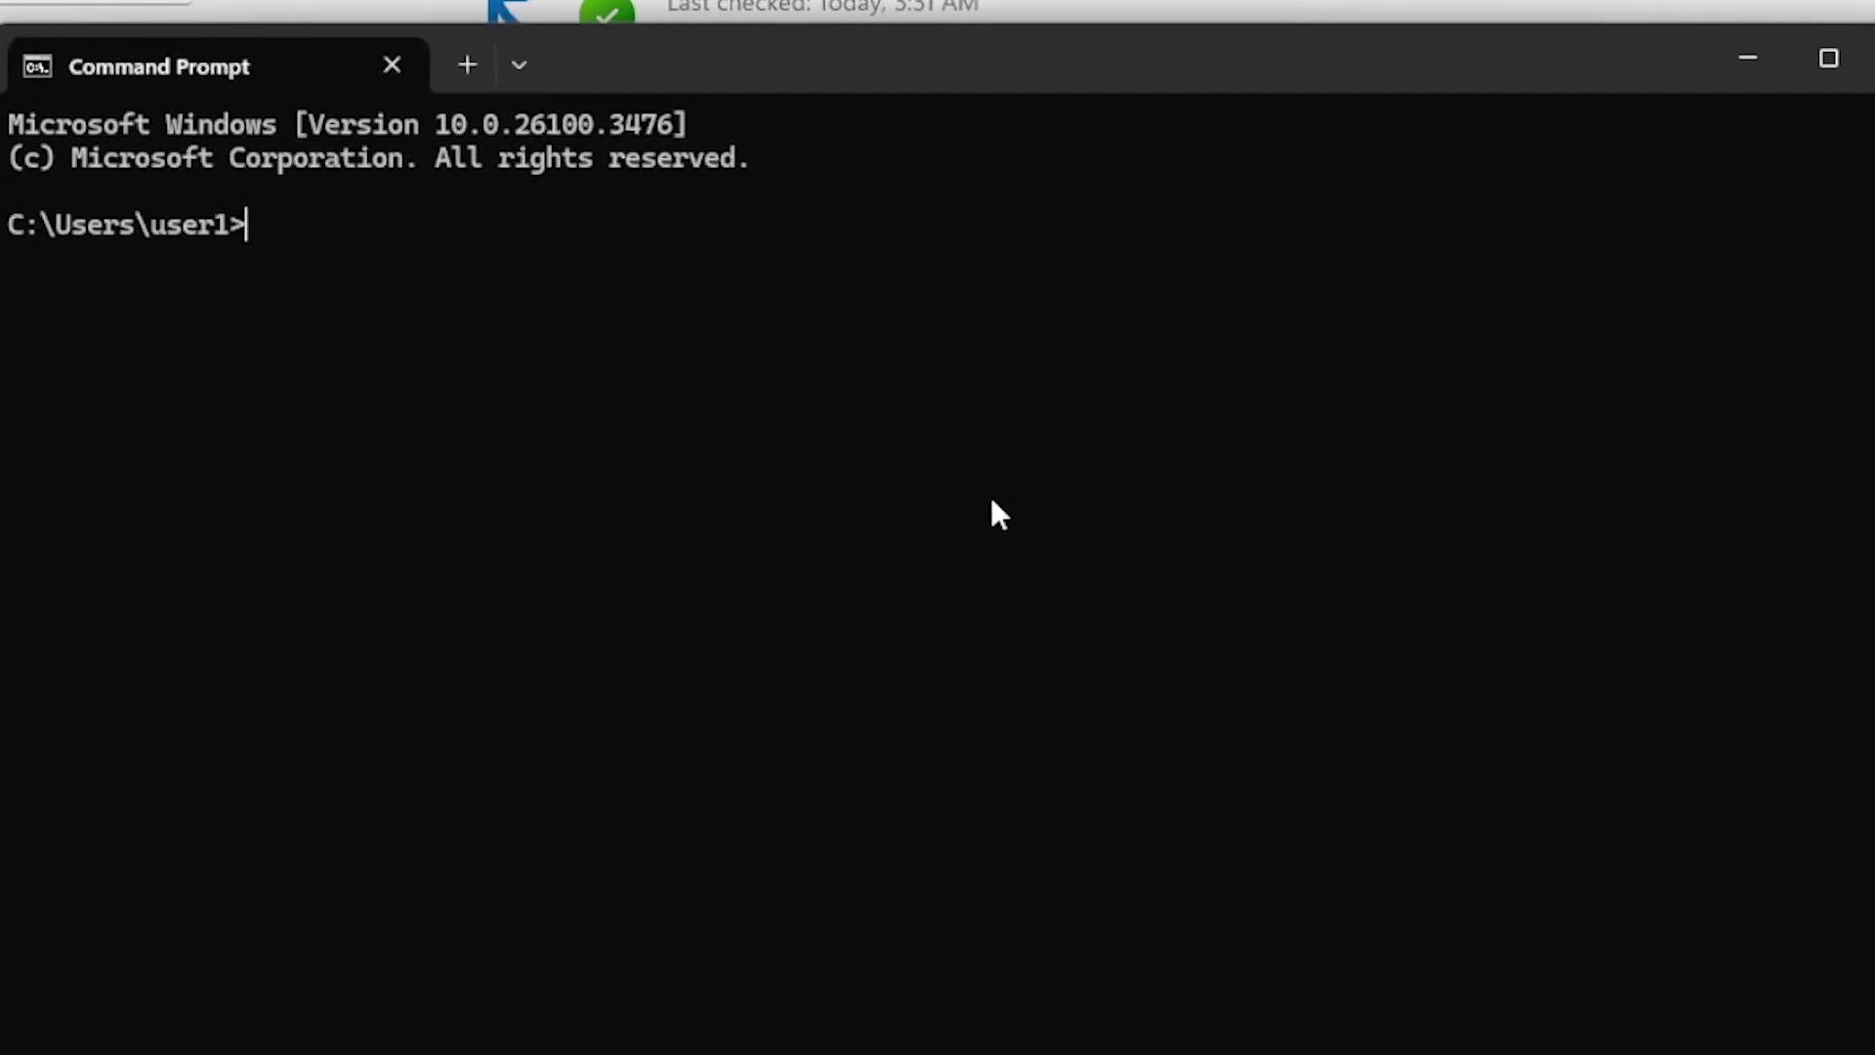
Enter the command sfc /scannow at the Command Prompt.
{"action": "type", "text": "sfc /scannow"}
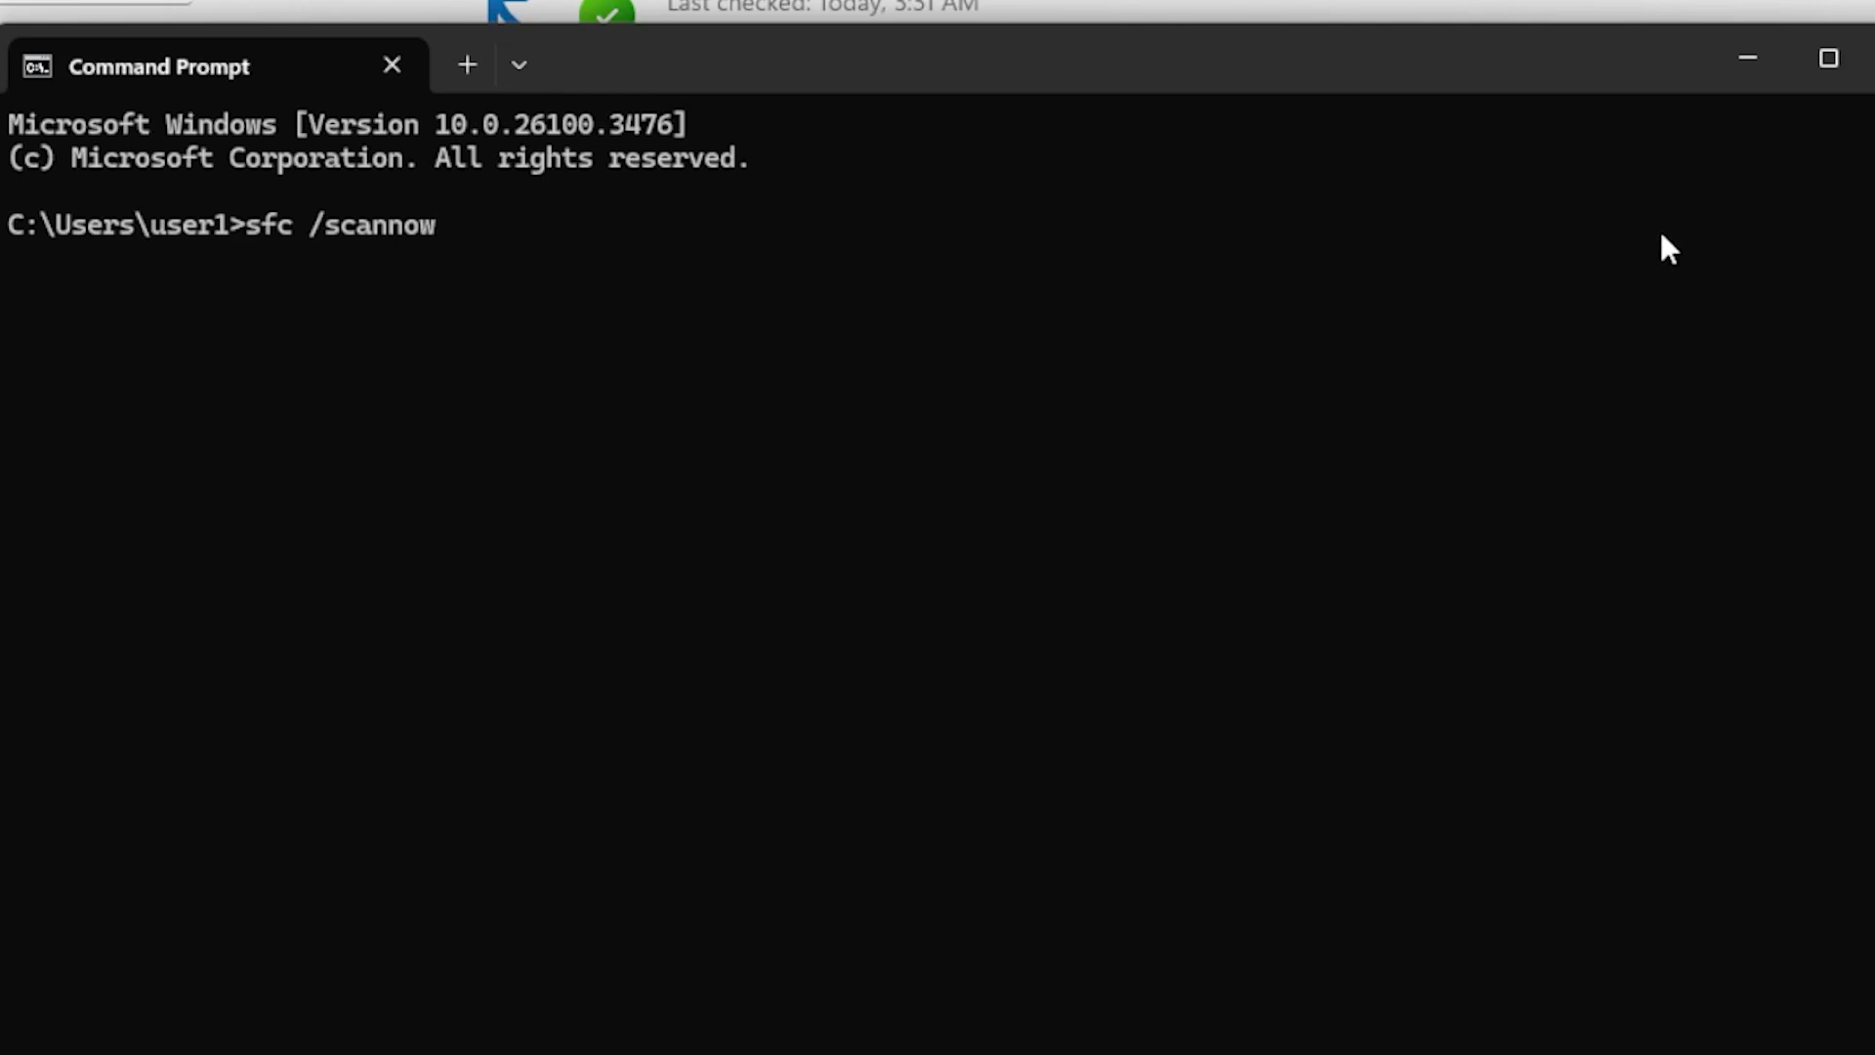
Close the Command Prompt window to return to the Windows Update settings page.
{"action": "left_click", "coordinate": [1868, 59]}
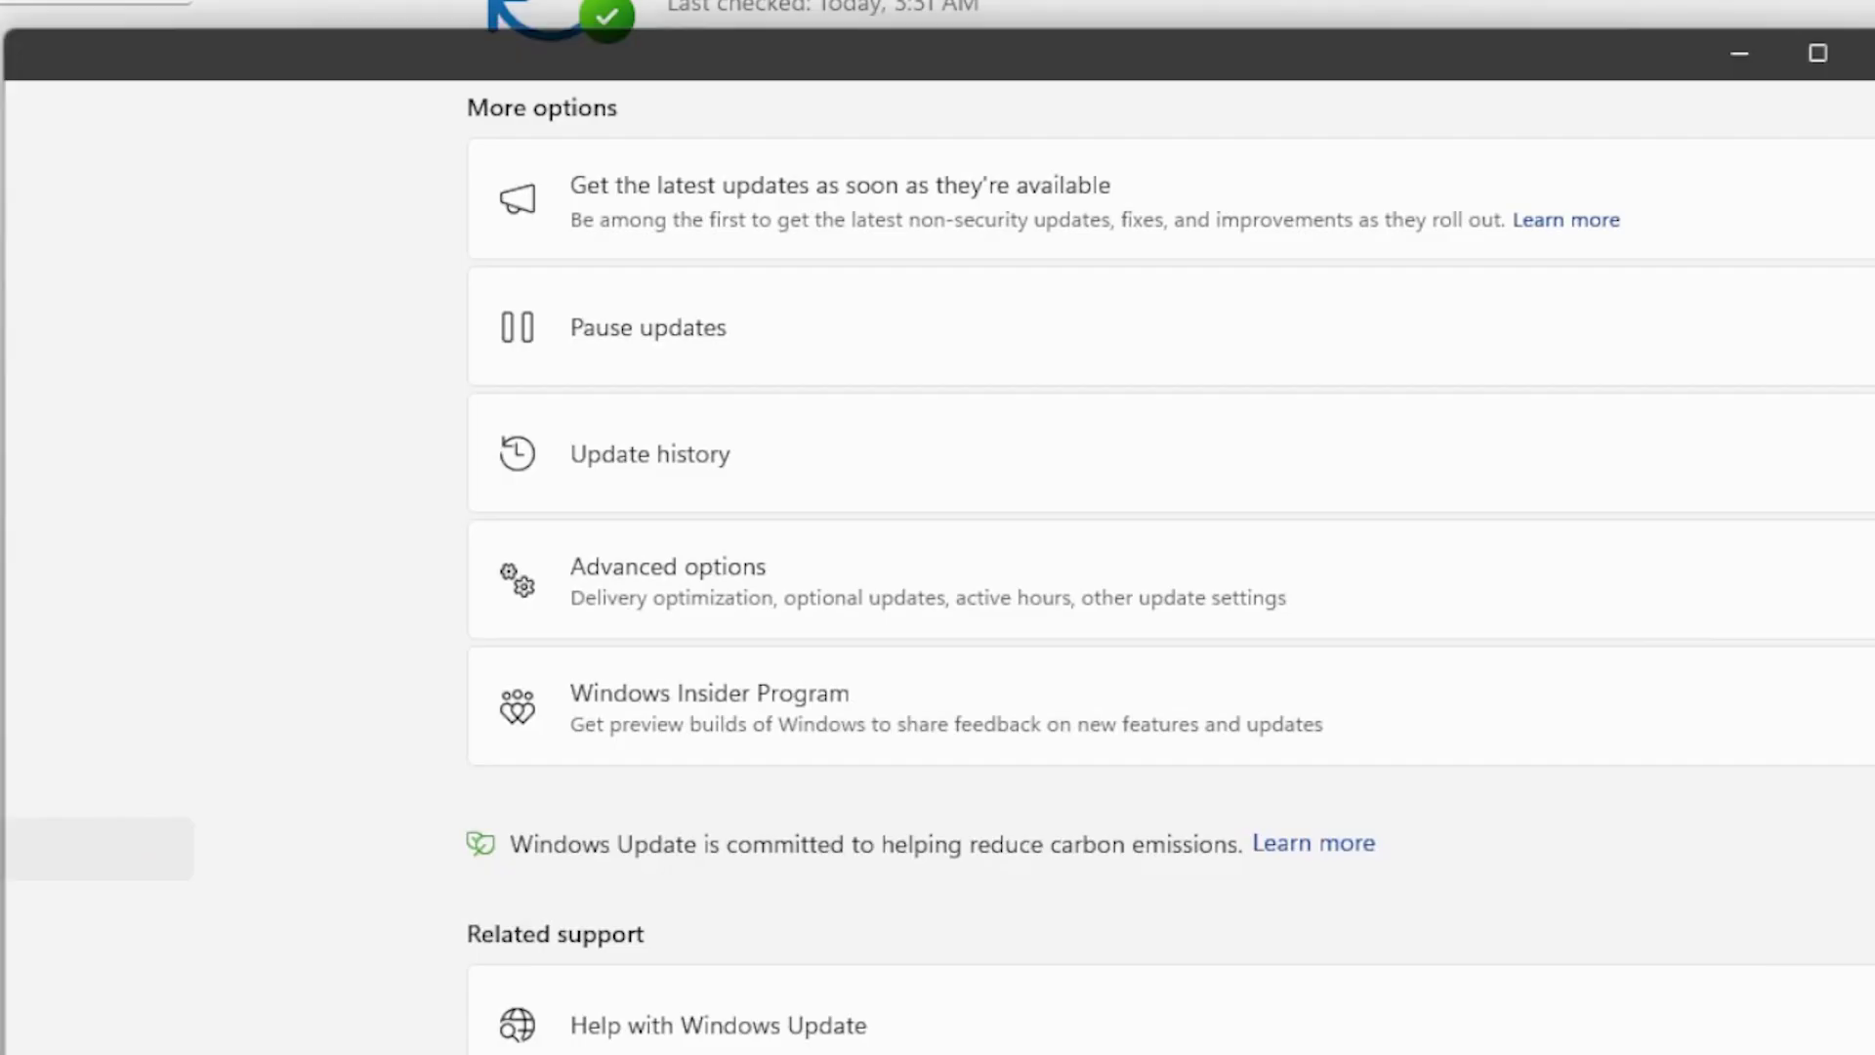